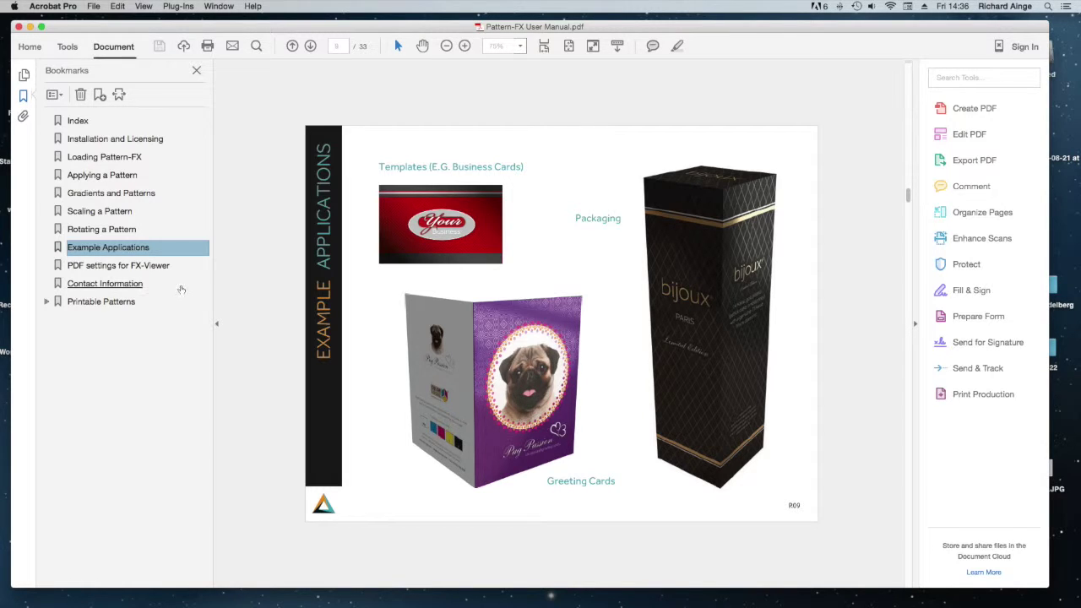
Review the PDF settings for FX-Viewer, Contact Information and Printable Patterns sections of the Pattern-FX manual
left_click(108, 267)
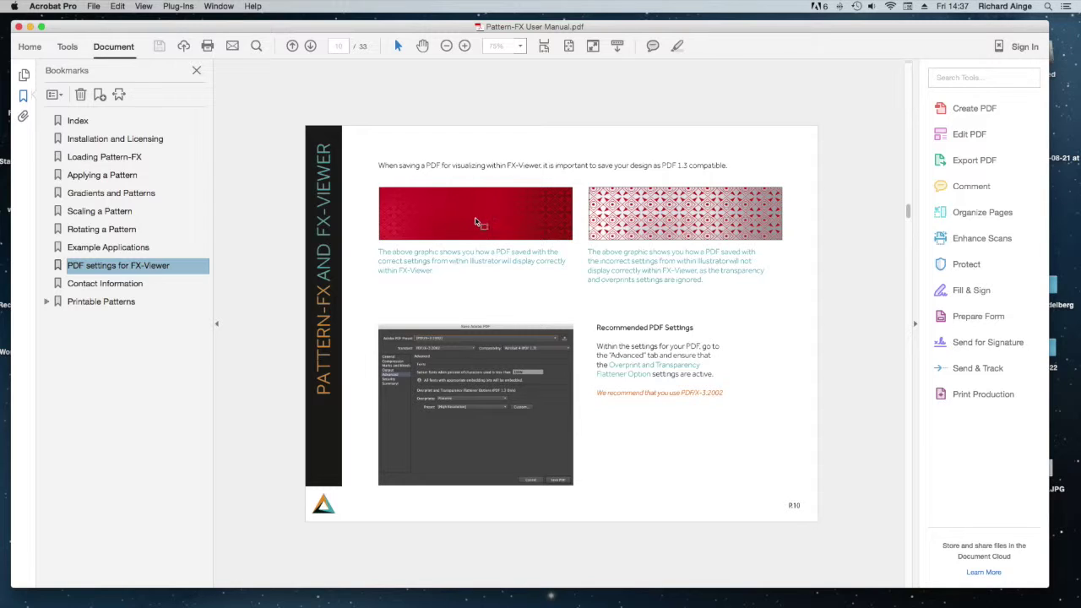
left_click(123, 286)
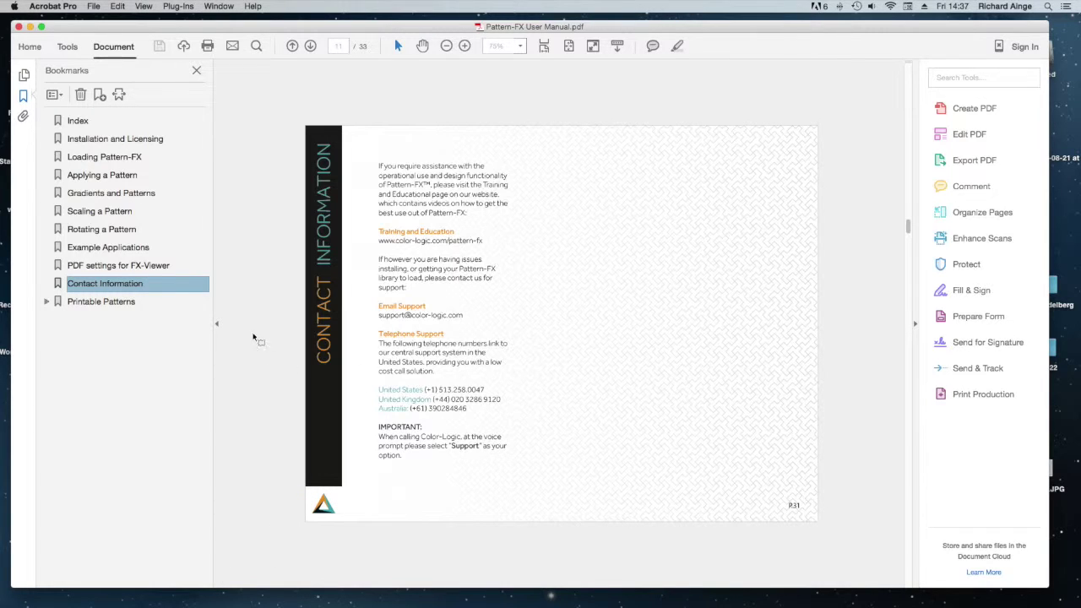
left_click(102, 302)
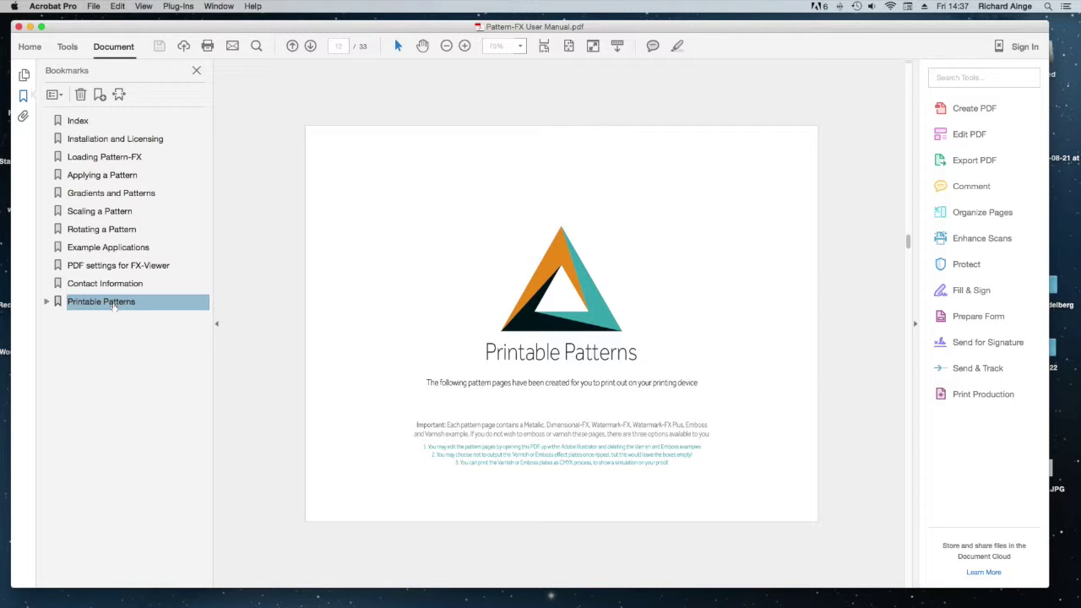
View the PFX-001, PFX-002 and PFX-003 printable pattern pages, then collapse the Printable Patterns bookmarks
left_click(47, 301)
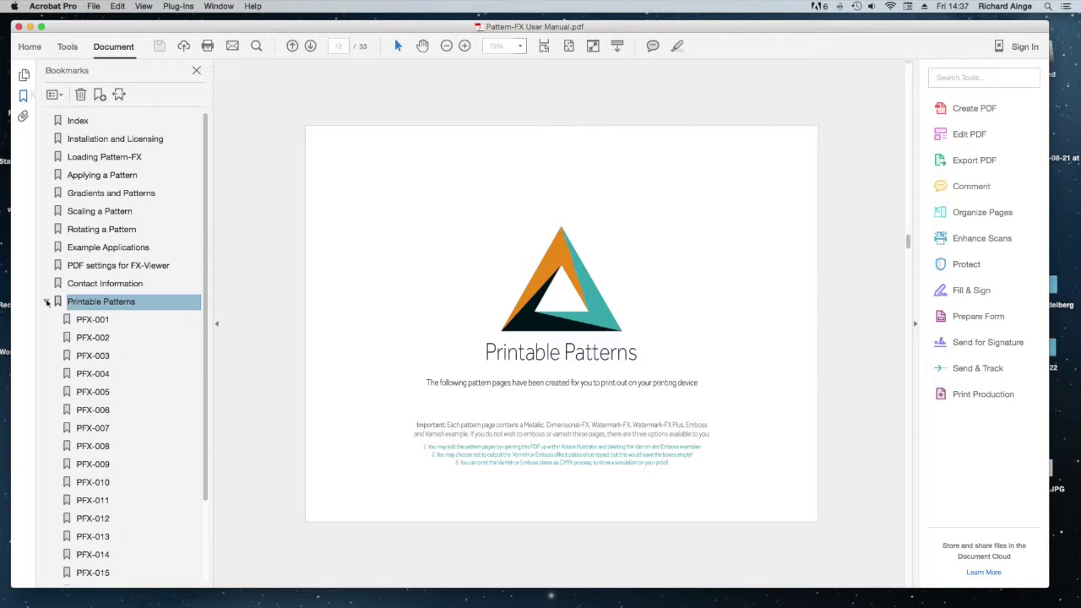
left_click(95, 320)
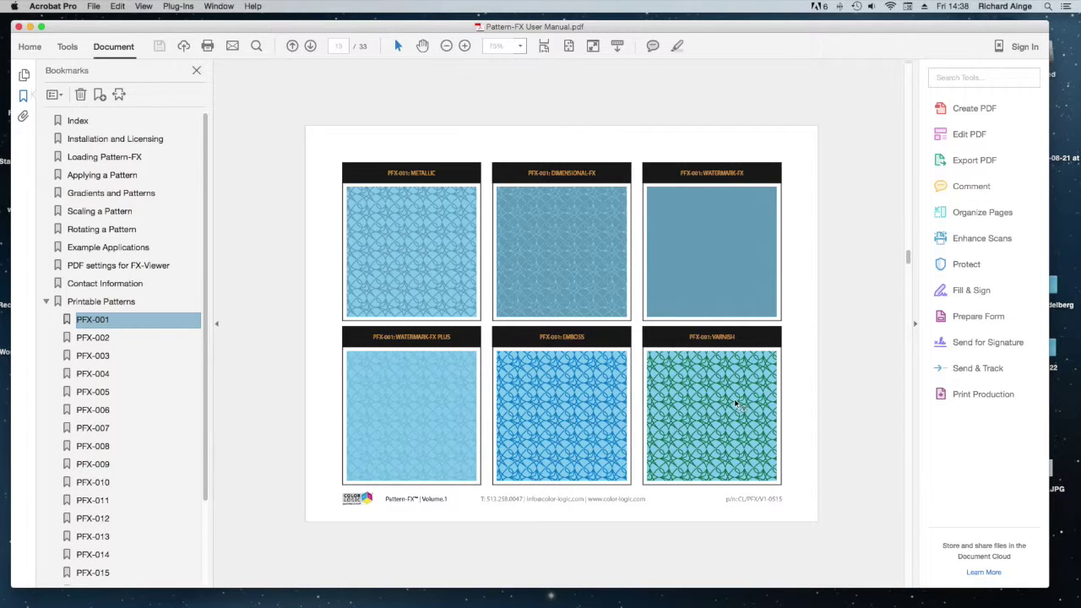
left_click(94, 340)
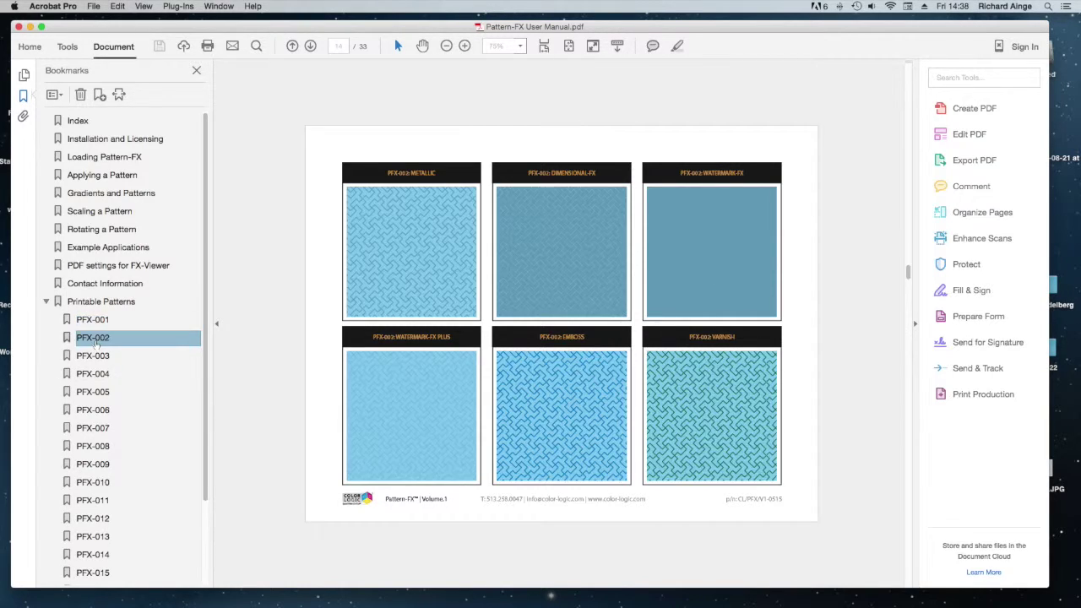
left_click(98, 358)
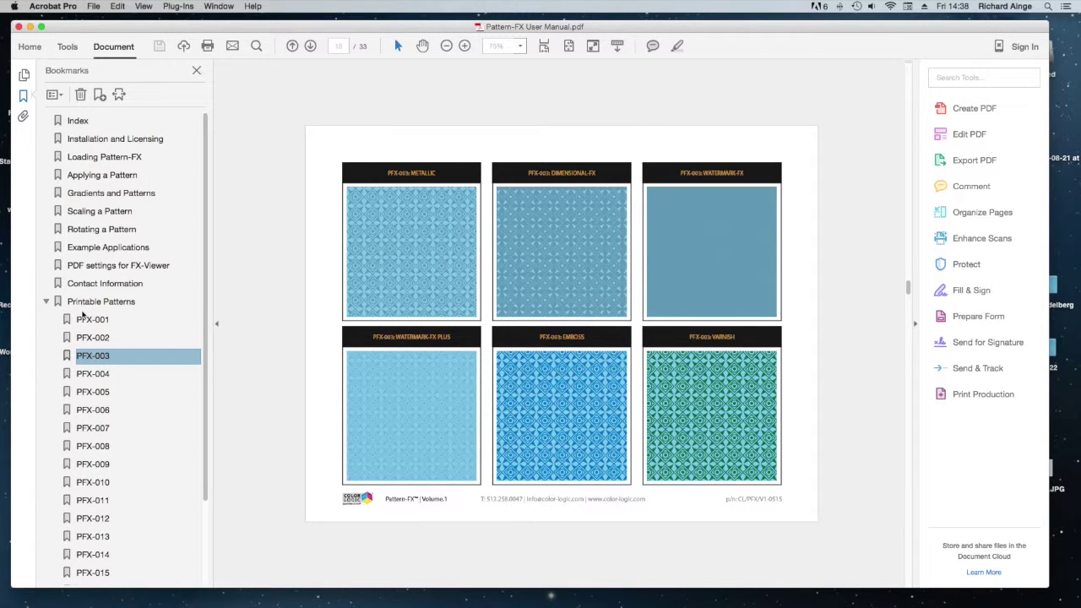
left_click(47, 301)
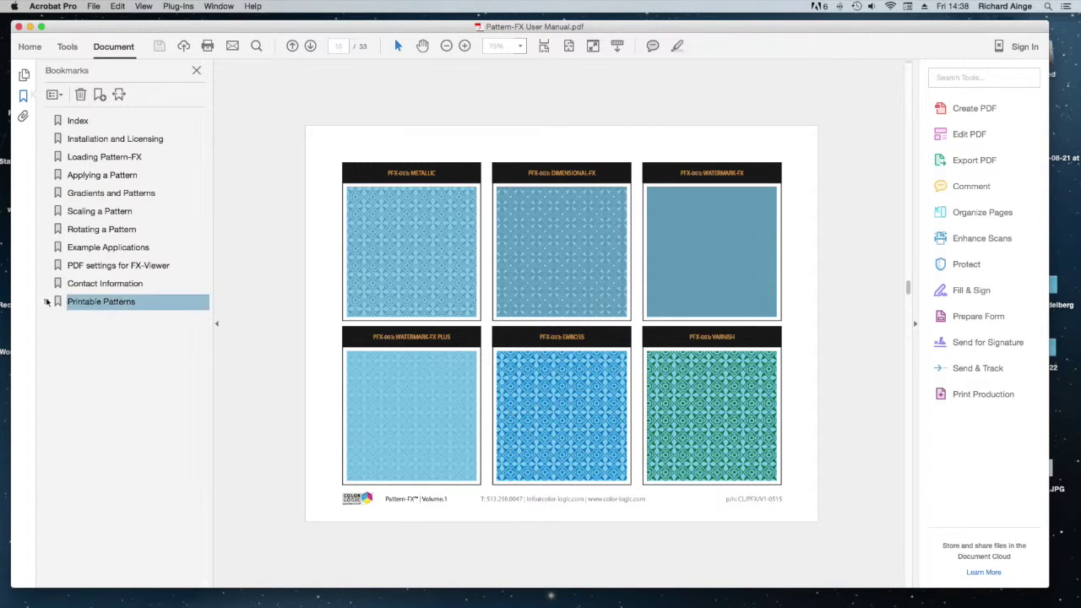
Minimise the manual, switch to Illustrator and examine the PFX-003 Metallic, Dimensional-FX and Watermark-FX samples in visual.ai up close
left_click(32, 27)
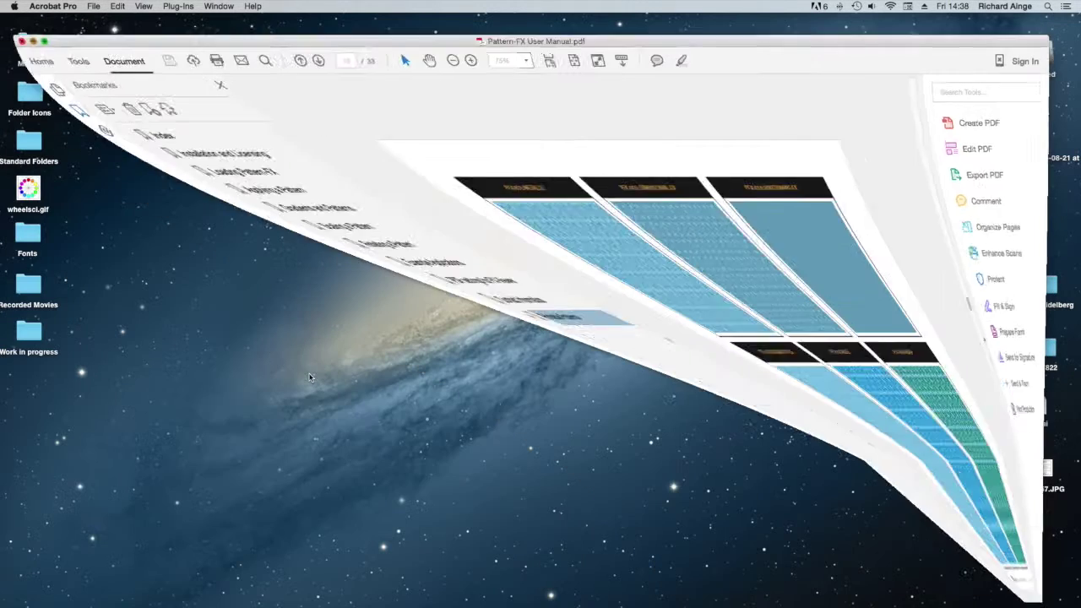
left_click(602, 596)
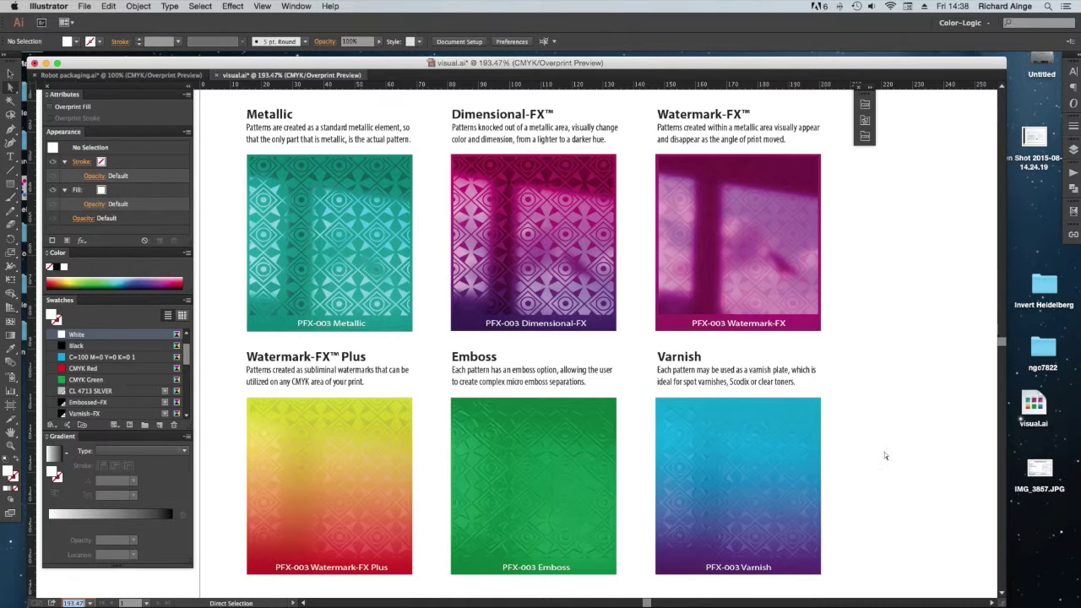
key("z")
left_click_drag(219, 95, 456, 353)
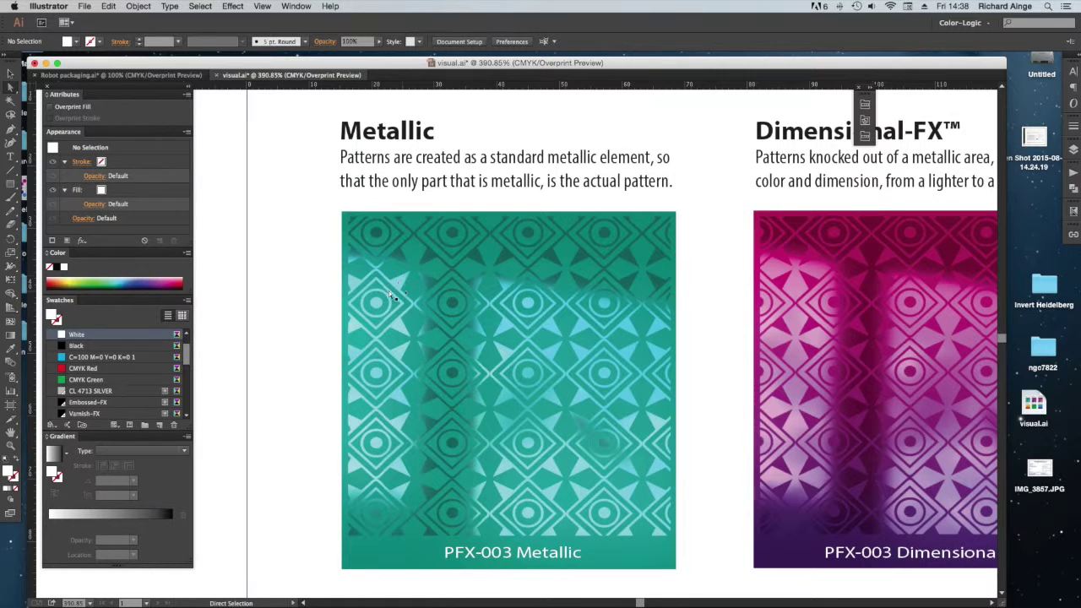
left_click_drag(848, 325, 501, 307)
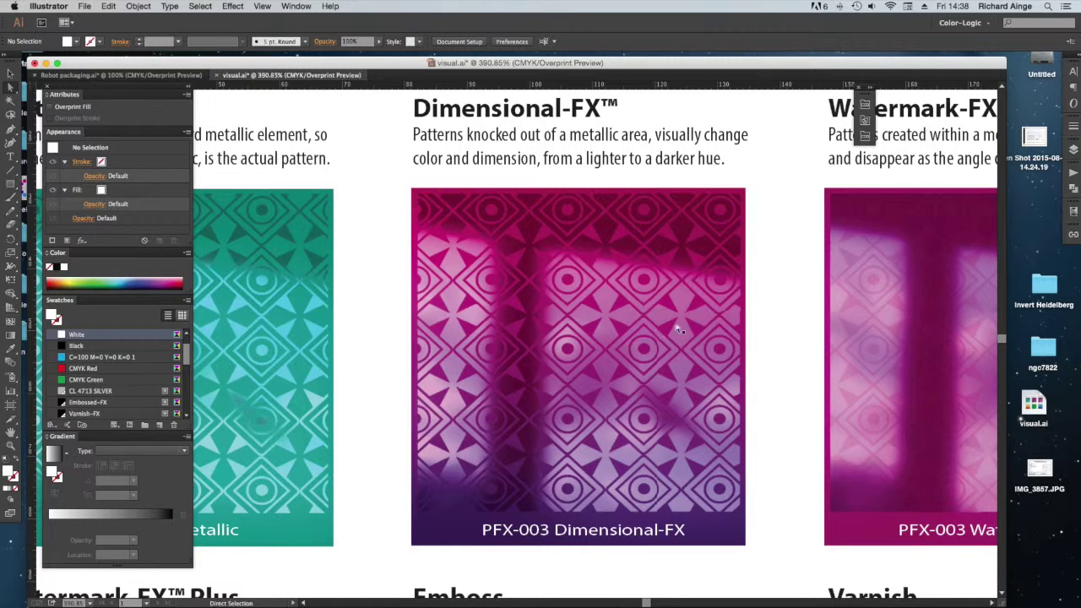
key("space")
scroll(701, 369, "right", 5)
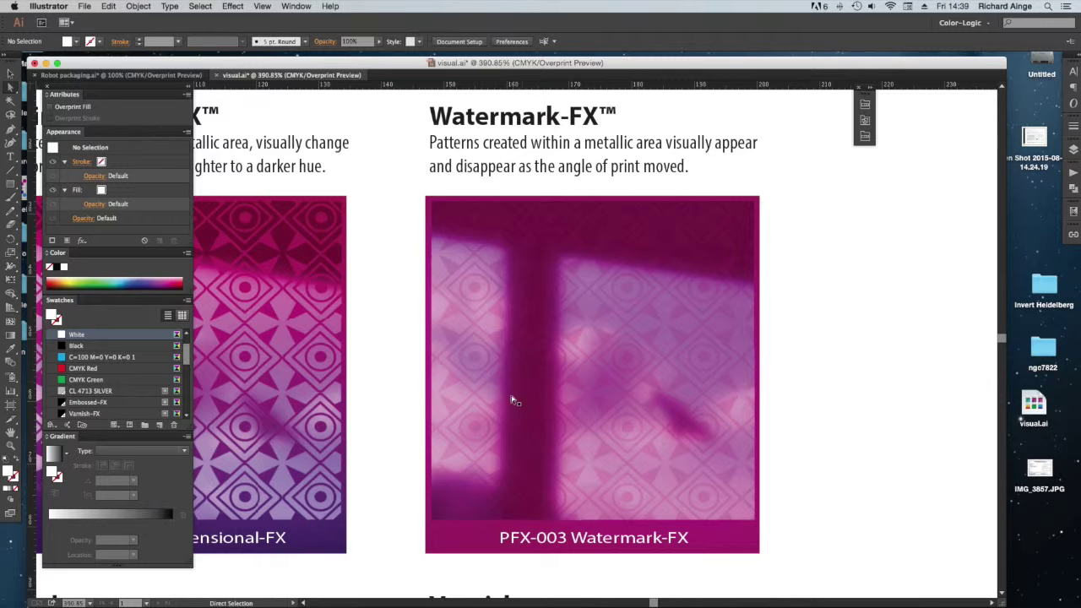
key("super+minus")
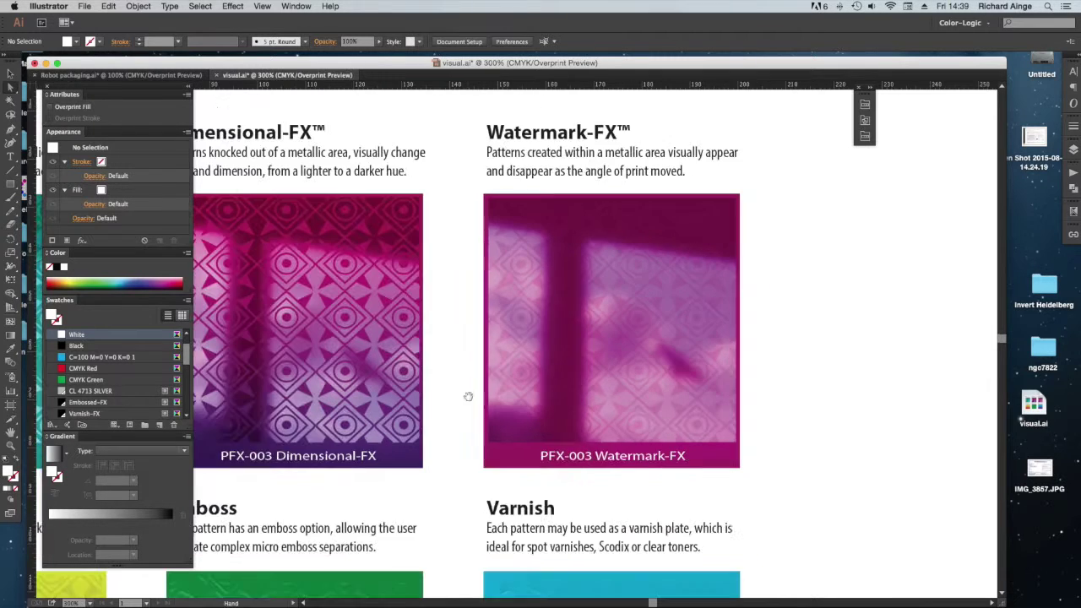
left_click_drag(459, 404, 639, 374)
key("super")
key("super+minus")
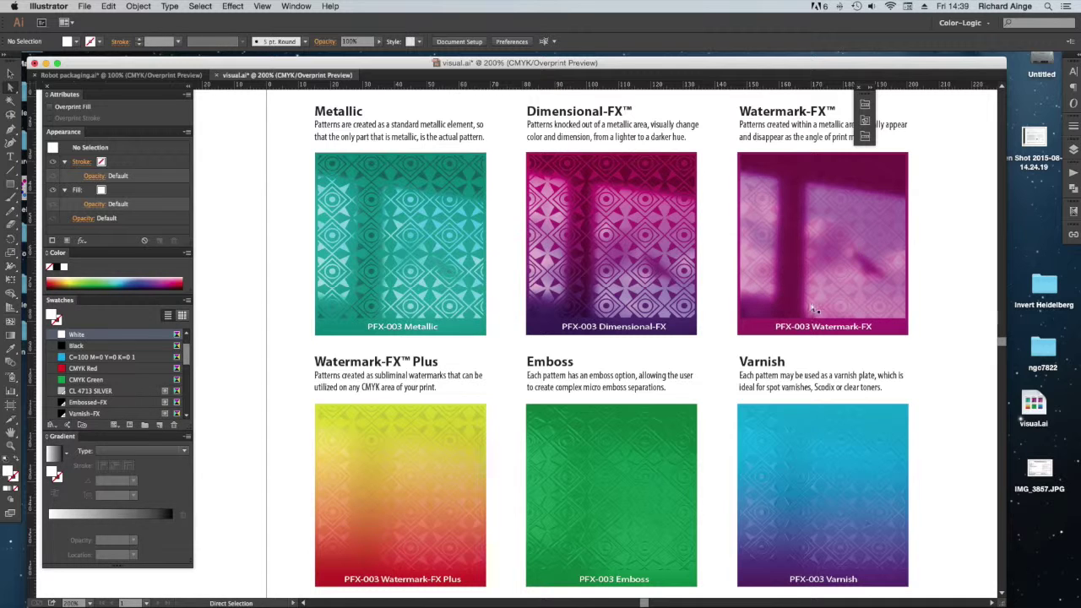
Examine the PFX-003 Watermark-FX Plus, Emboss and Varnish samples up close
key("z")
scroll(686, 490, "down", 5)
left_click_drag(417, 375, 550, 507)
scroll(574, 388, "down", 1)
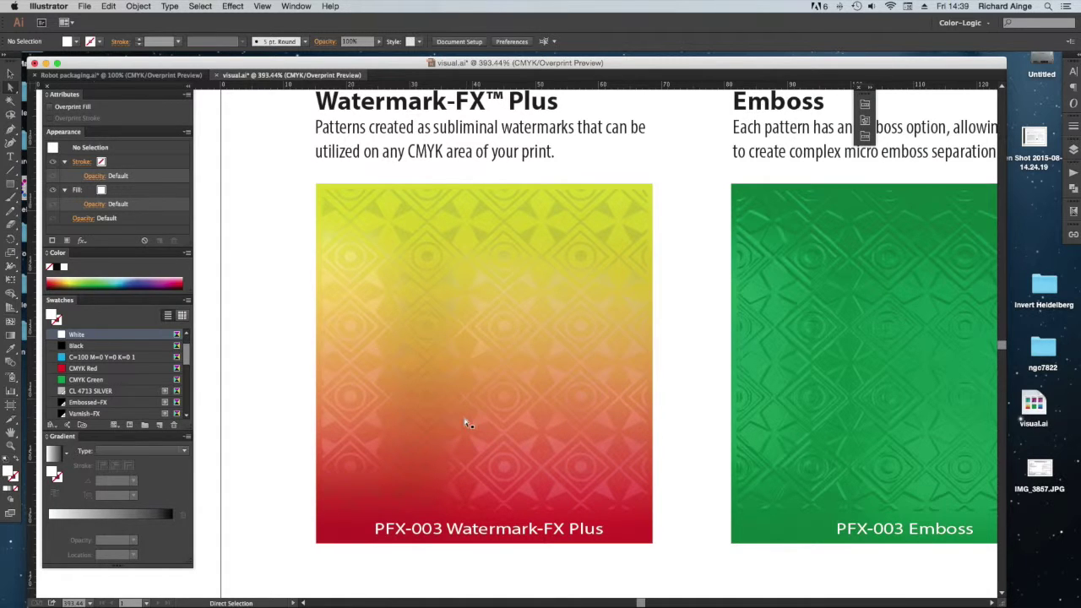
key("v")
key("super+minus")
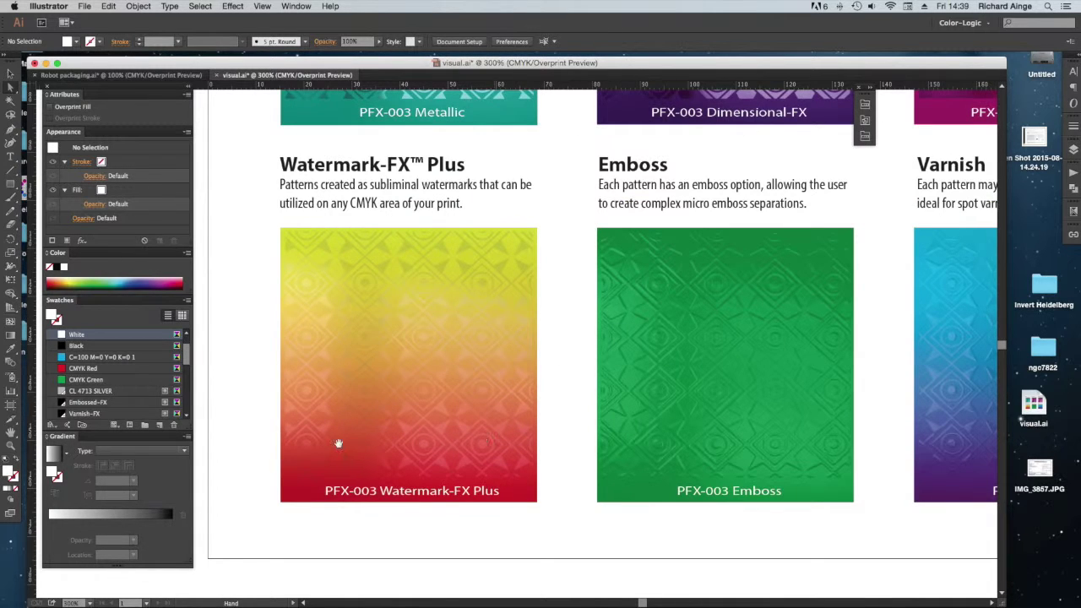
left_click_drag(942, 131, 736, 366)
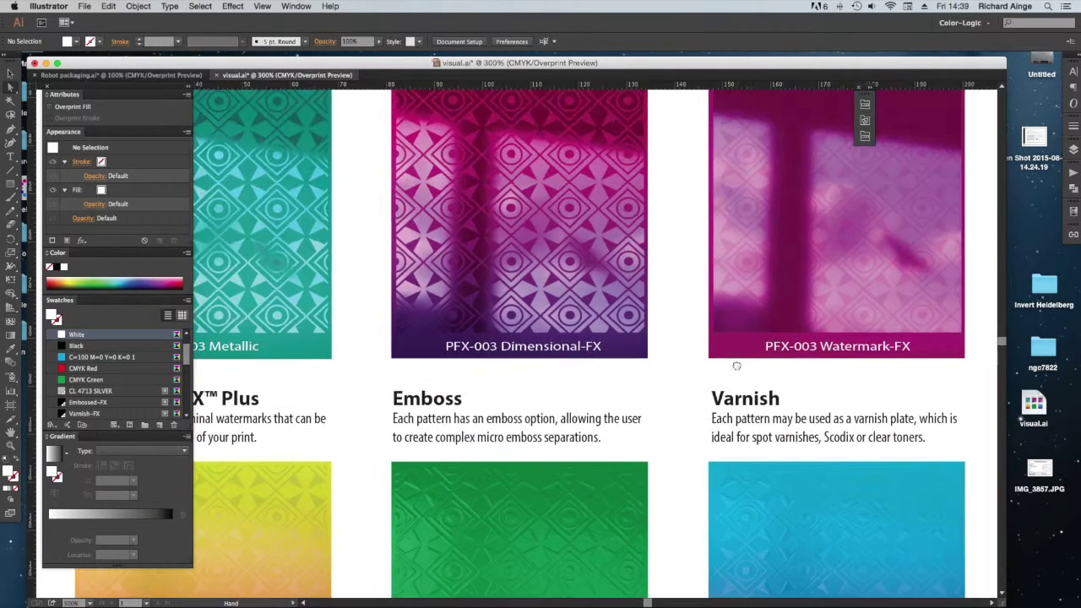
left_click_drag(401, 443, 647, 311)
left_click_drag(740, 447, 518, 367)
key("a")
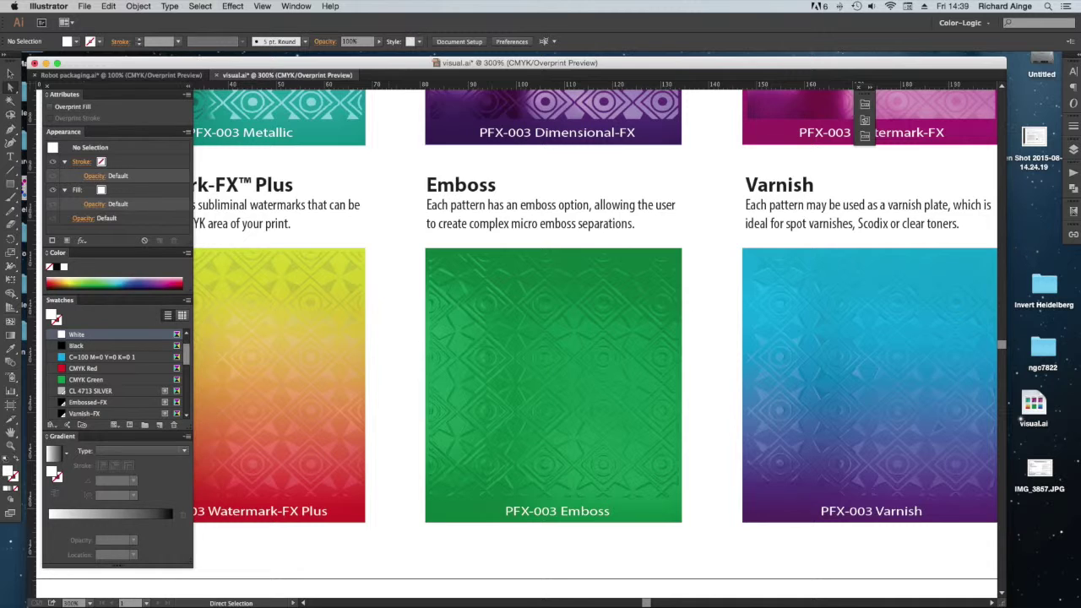
left_click_drag(599, 345, 499, 354)
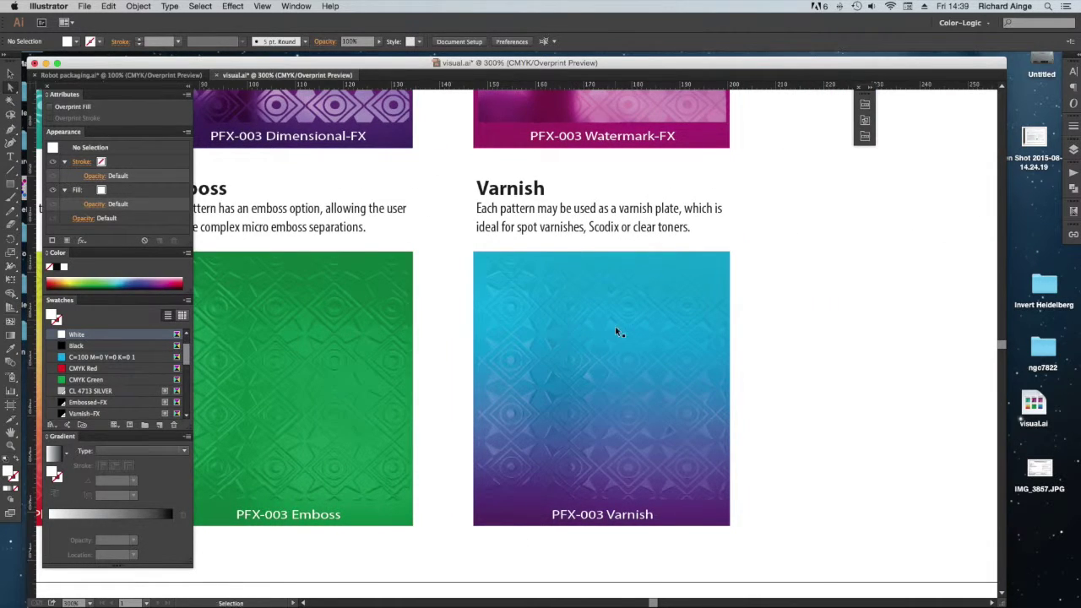
Open the COLOR-LOGIC Pattern-FX Volume 1 swatch library
key("super+0")
left_click_drag(566, 313, 591, 304)
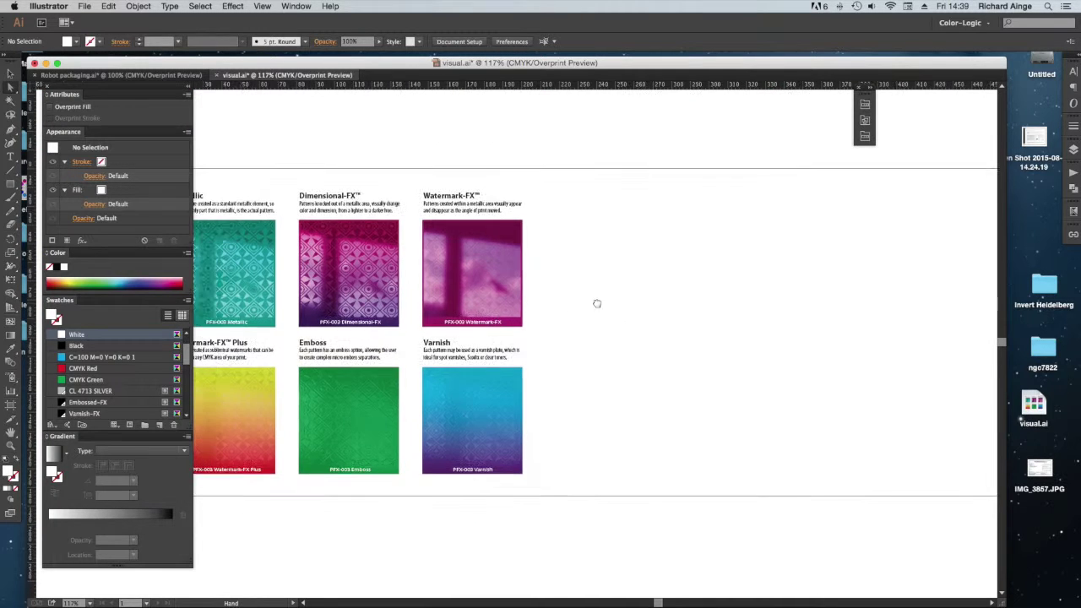
key("super+equal")
scroll(548, 369, "right", 5)
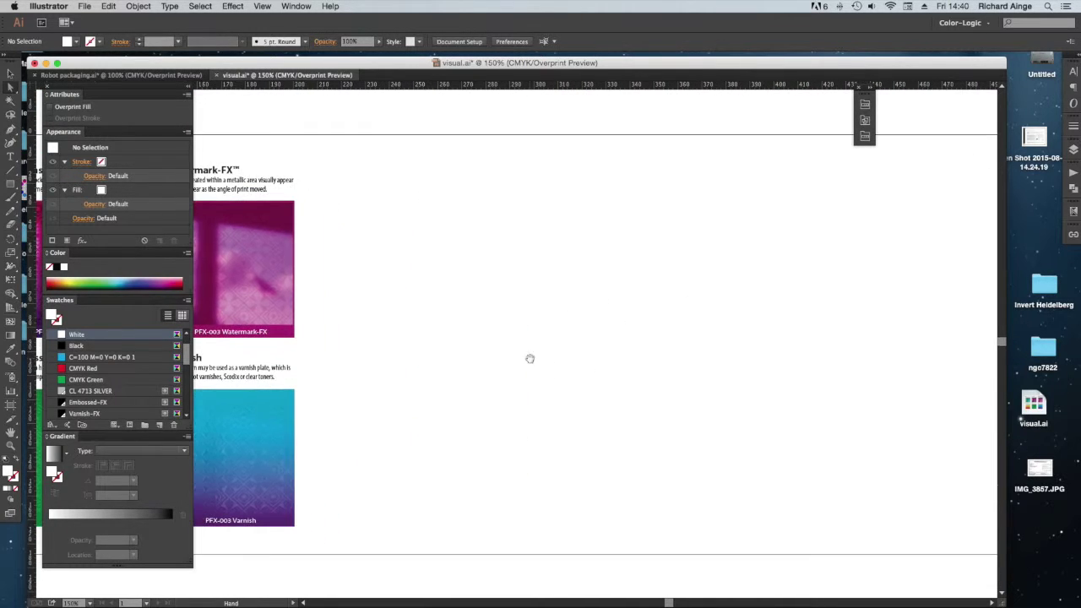
left_click(296, 6)
mouse_move(325, 498)
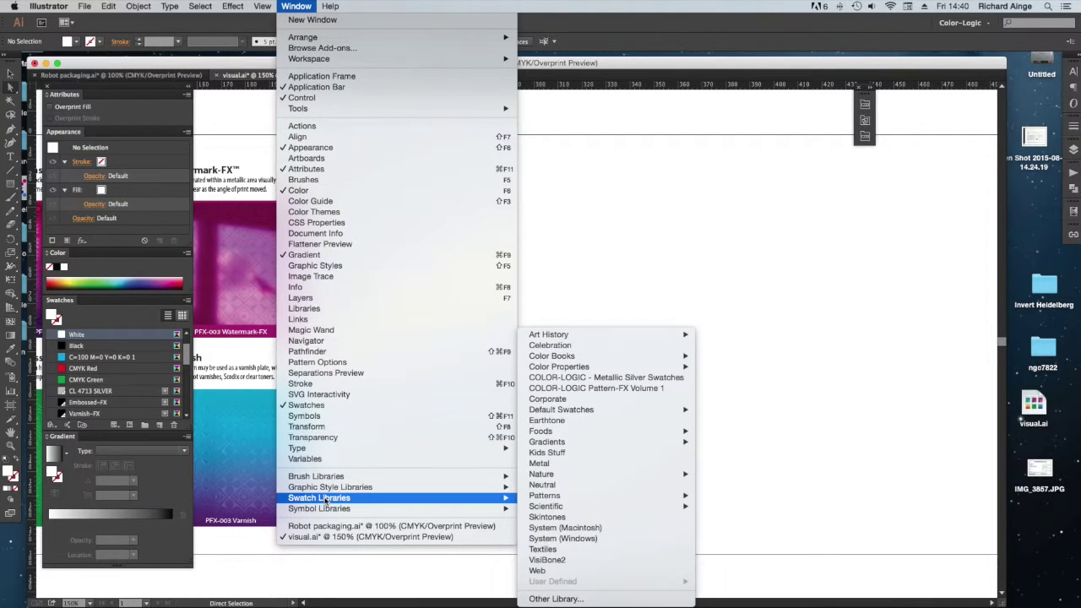
left_click(638, 390)
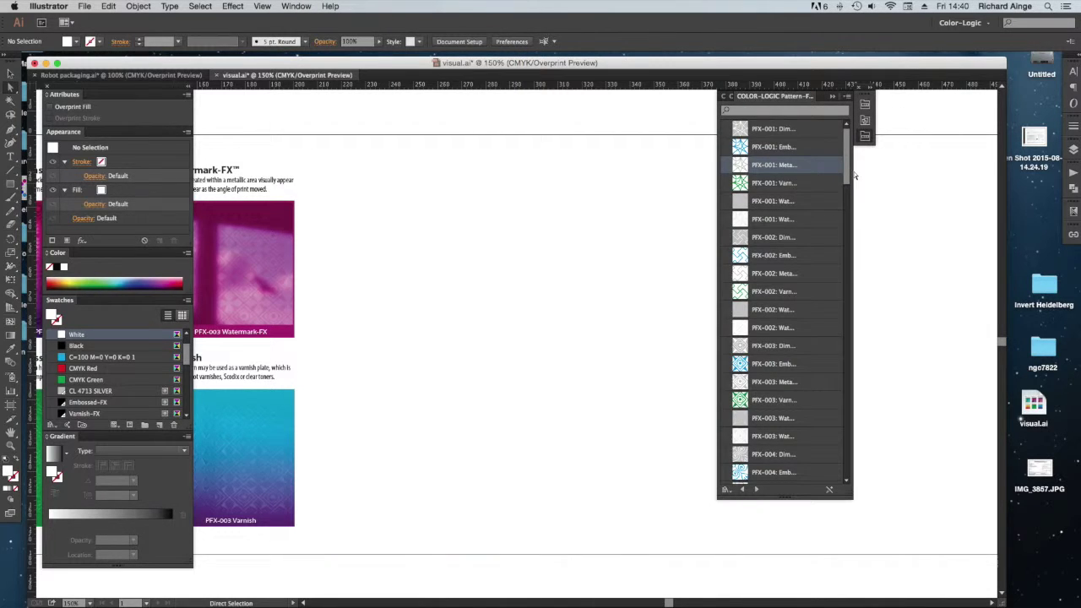
Check the pattern library's Persistent option and widen the library so the full pattern names fit
left_click_drag(846, 161, 842, 122)
left_click(847, 96)
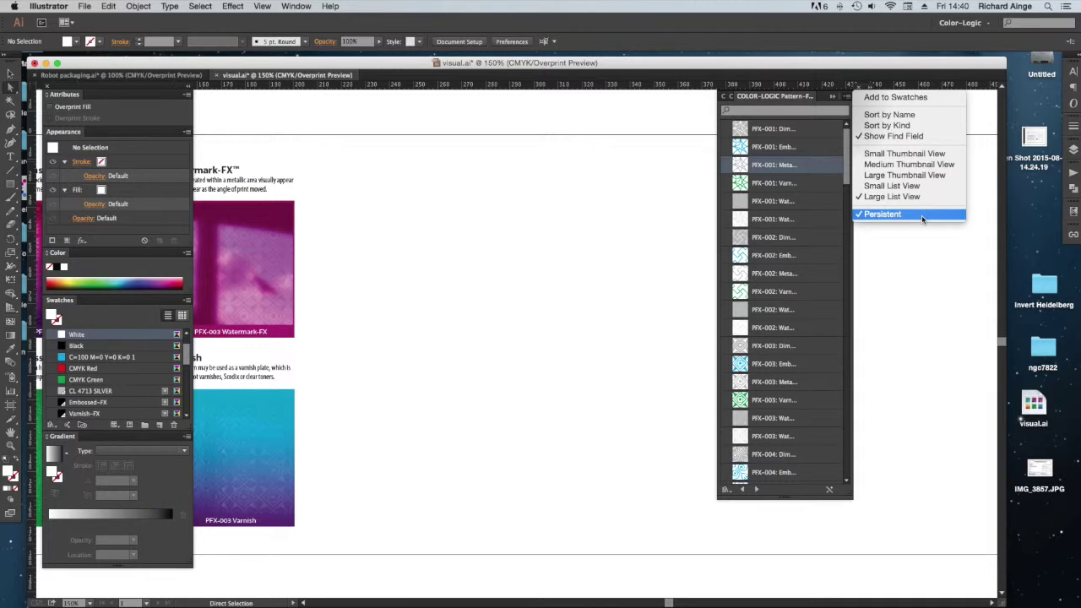
left_click(305, 5)
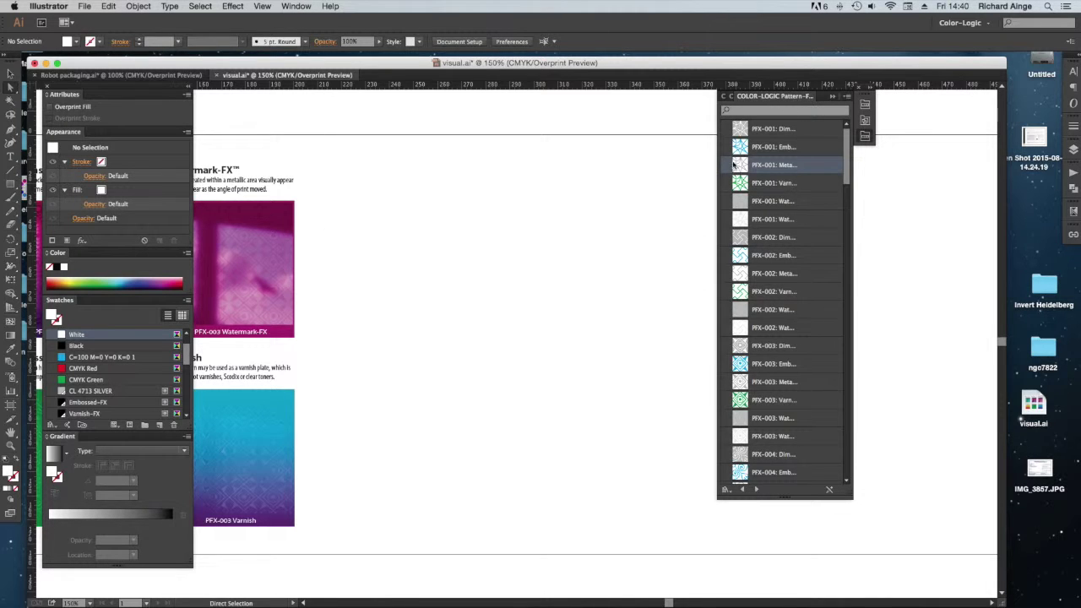
mouse_move(849, 177)
left_mouse_down()
mouse_move(855, 490)
mouse_move(849, 160)
left_mouse_up()
left_click_drag(719, 236, 666, 237)
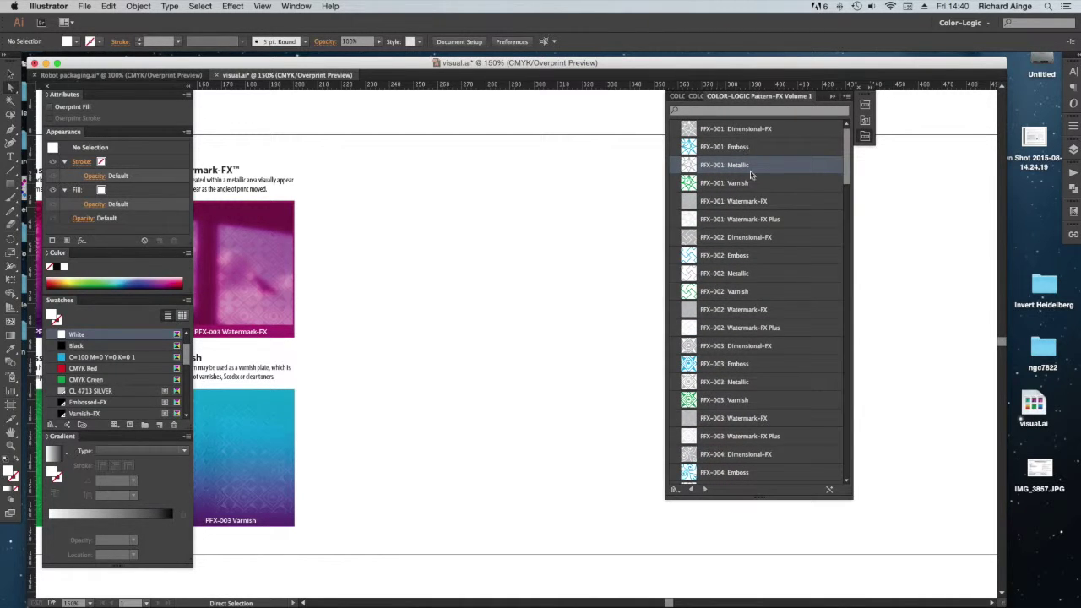
Search the pattern library for 007 and clear the search
left_click(725, 110)
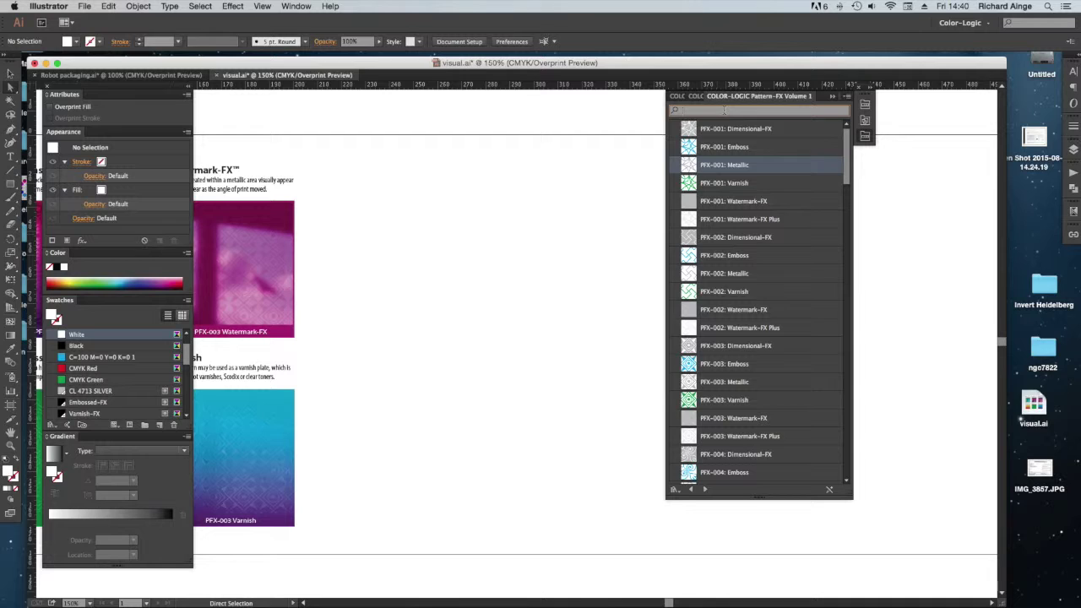
type("007")
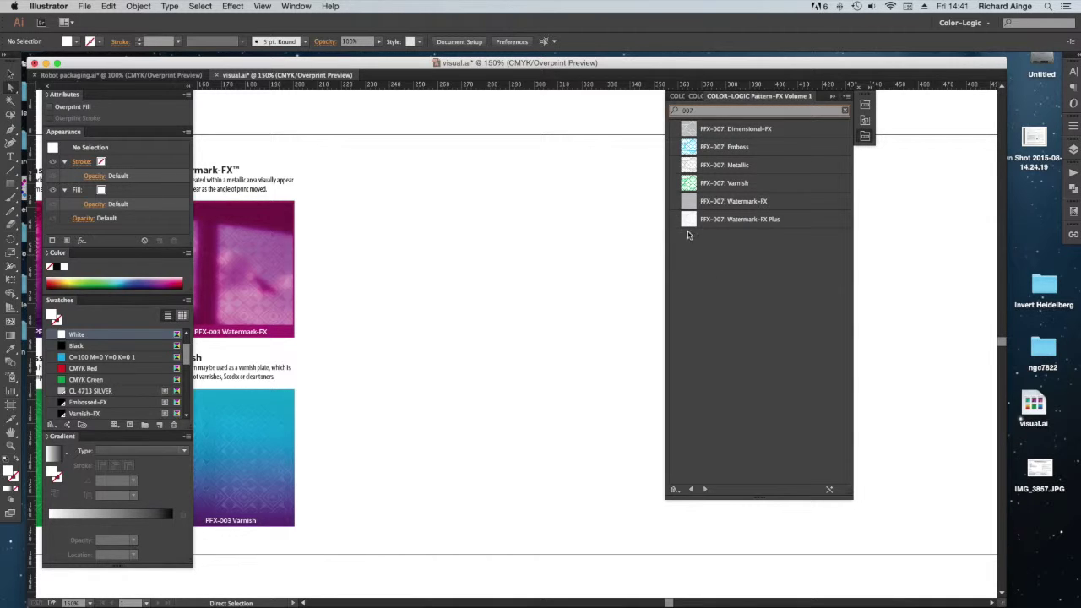
left_click(844, 113)
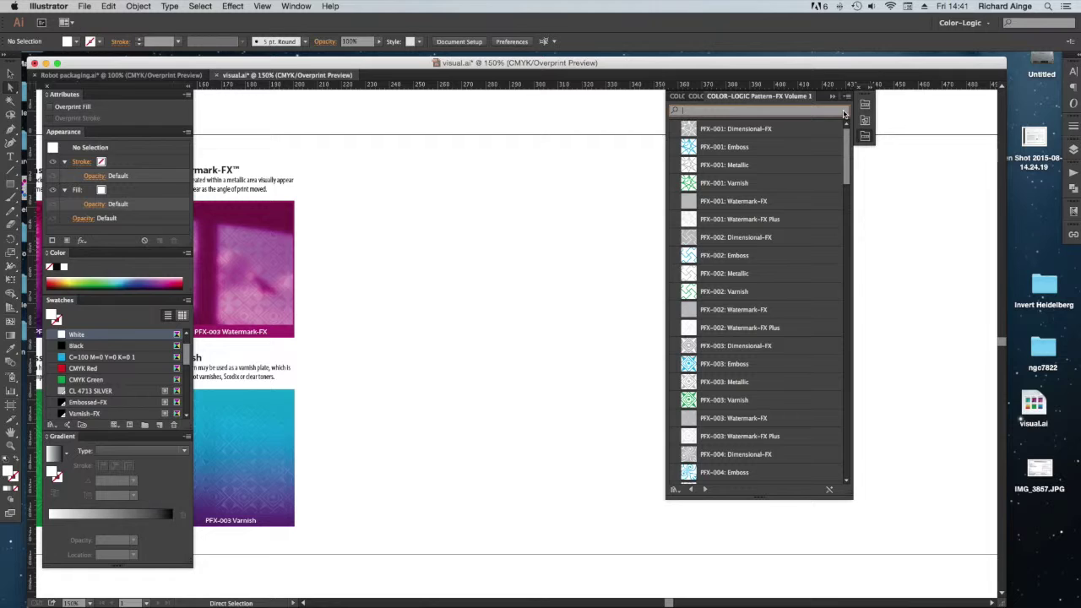
Move the collapsed swatch libraries aside and place a white square about 97 mm wide in the blank area beside the samples
left_click_drag(870, 91, 970, 112)
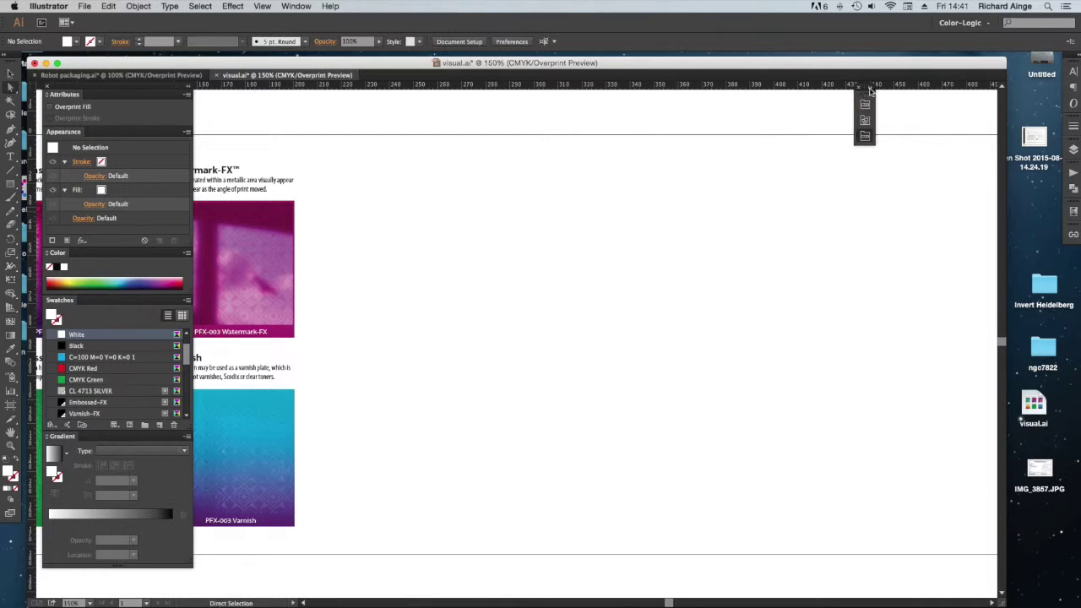
key("m")
left_click_drag(423, 181, 658, 415)
key("a")
left_click_drag(518, 238, 531, 290)
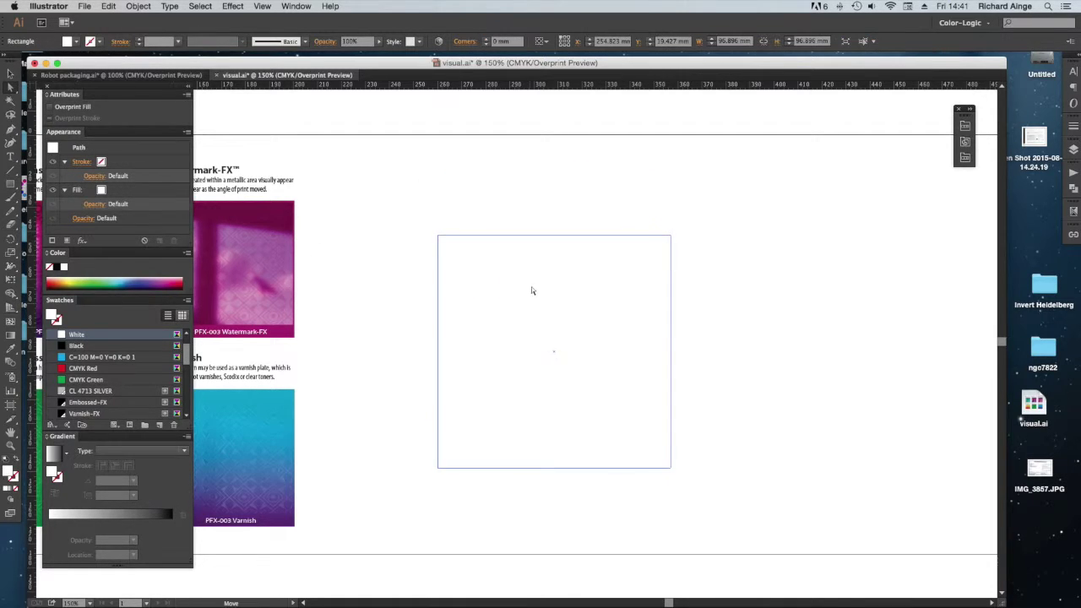
Fill the square with CL069-S from the COLOR-LOGIC Metallic Silver swatches
left_click(964, 126)
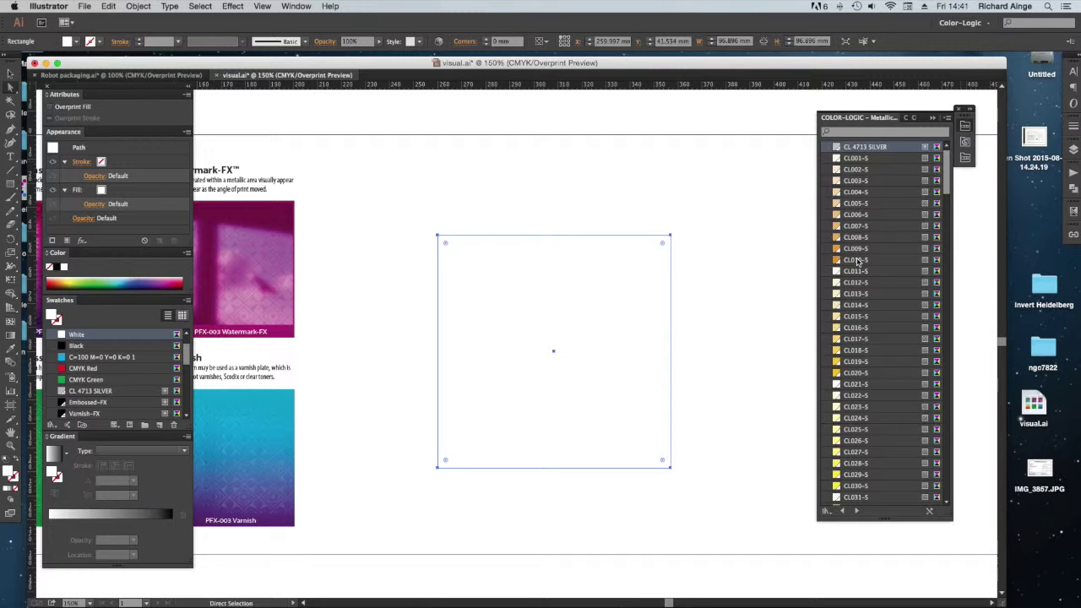
scroll(849, 338, "down", 10)
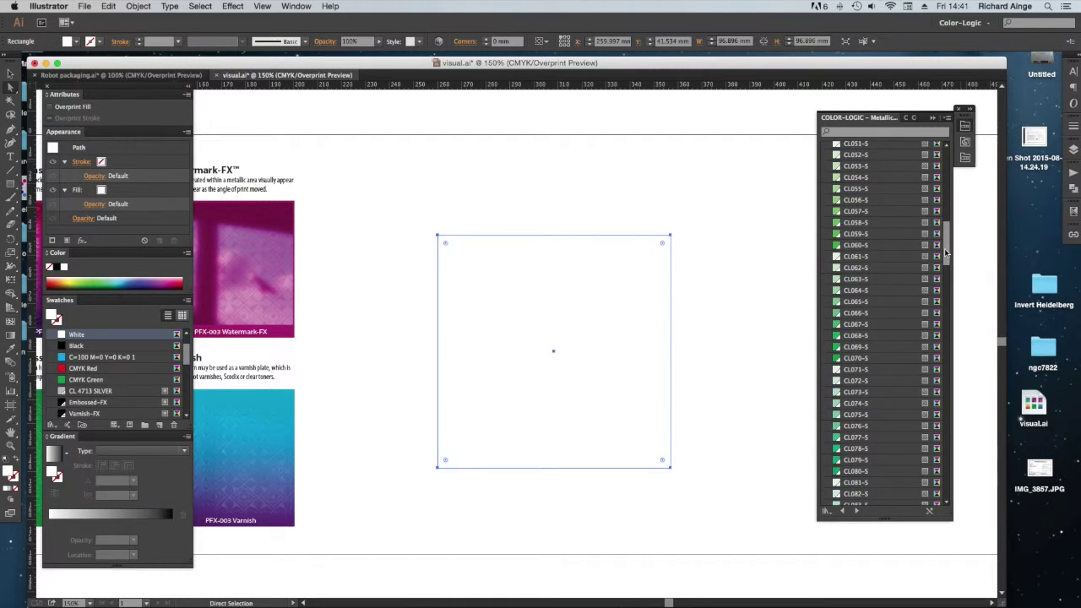
left_click(854, 347)
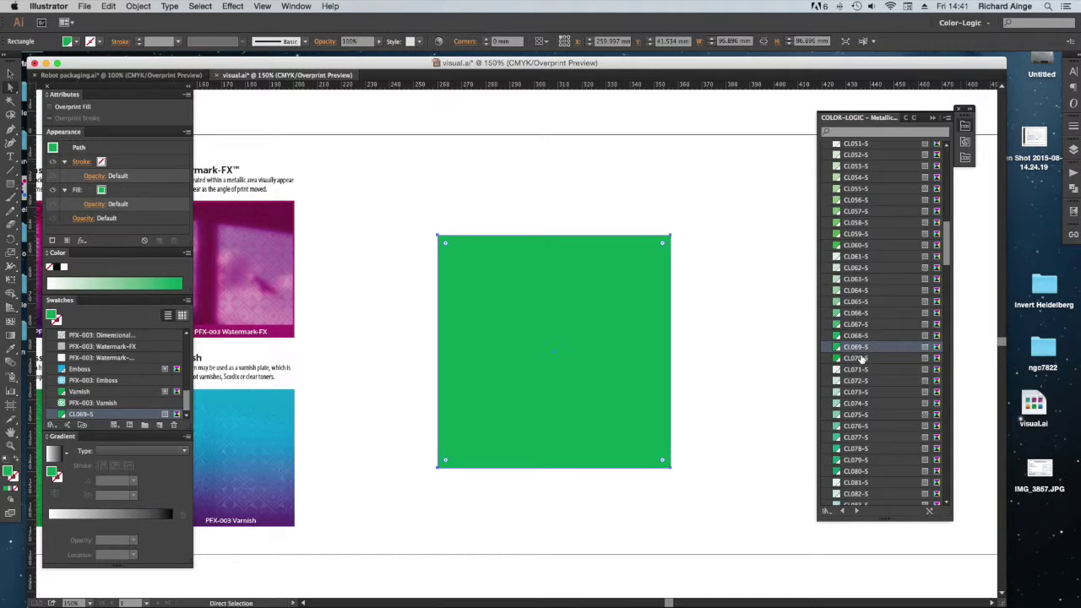
Fill the square with CL070-S from the COLOR-LOGIC Metallic Silver swatches, collapse the library and keep the square selected
left_click(855, 358)
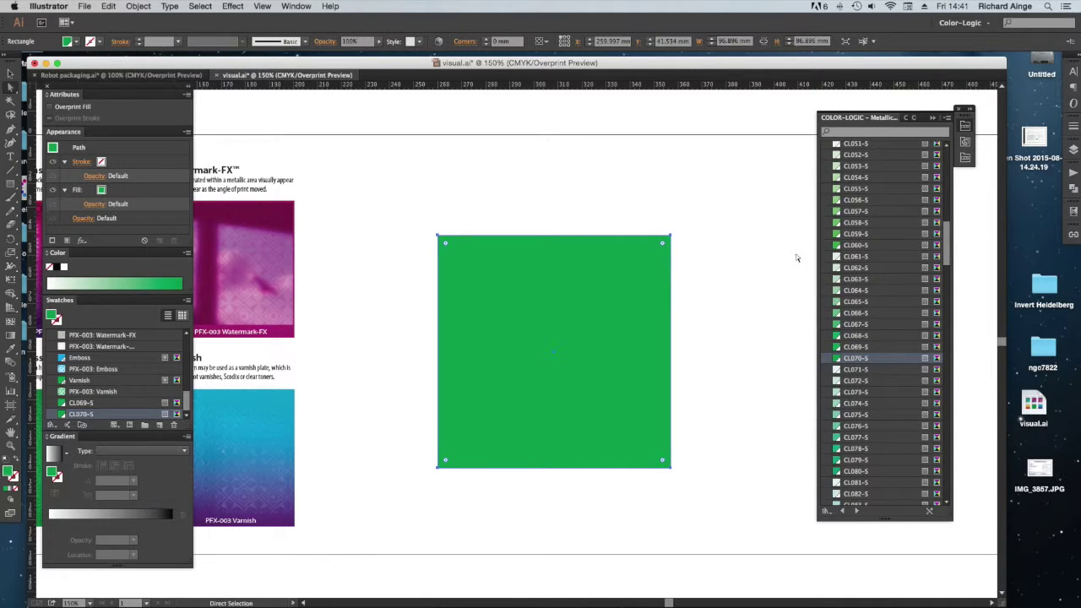
left_click(933, 119)
left_click(796, 313)
left_click(534, 346)
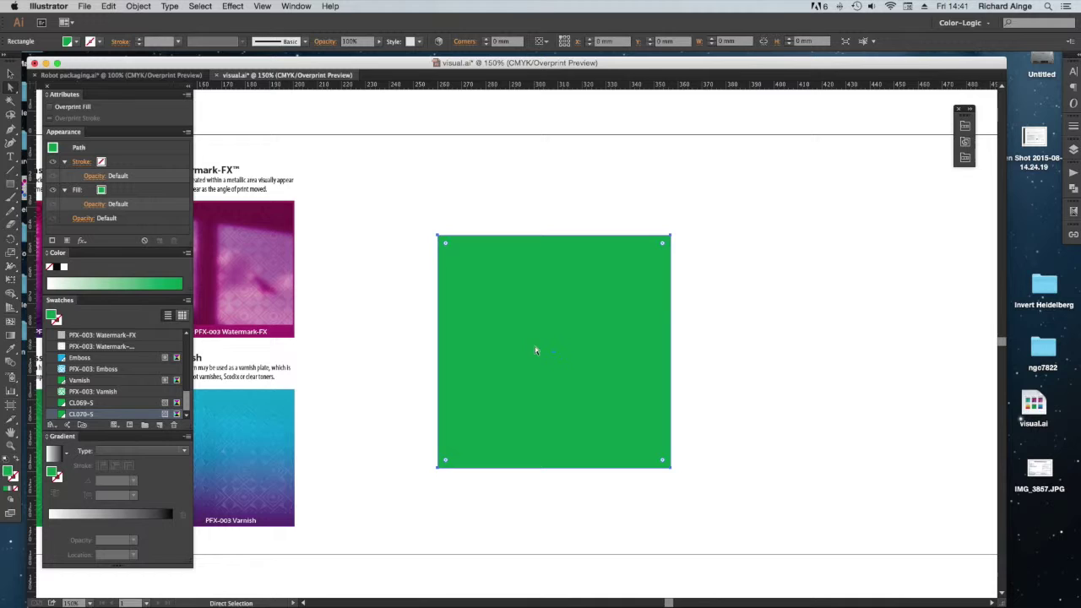
Inspect the square in Separations Preview with the CMYK plates hidden, and show the plates again
left_click(1074, 214)
left_click(934, 229)
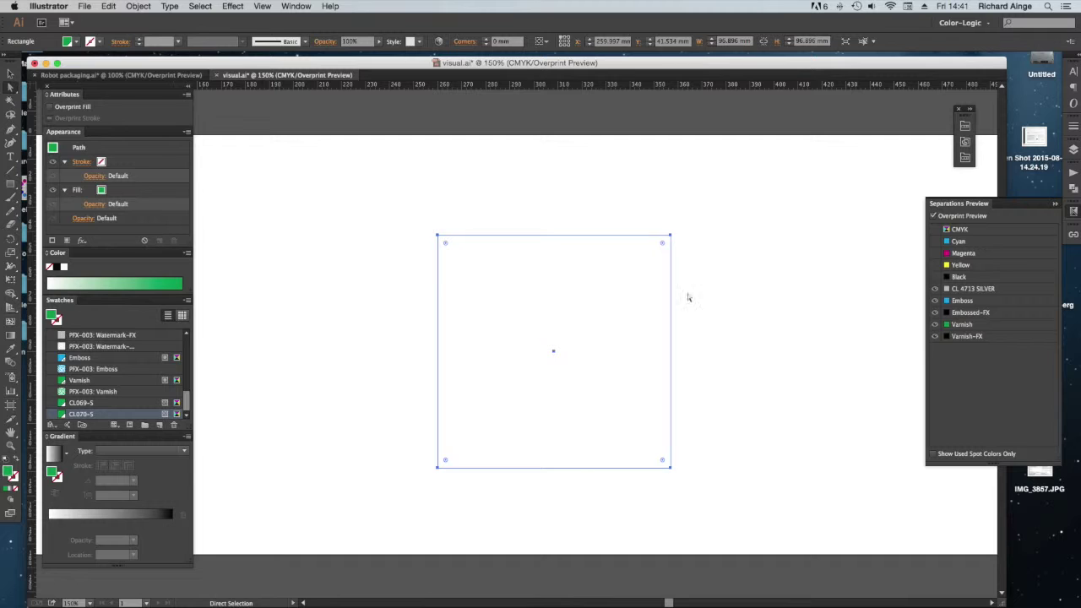
left_click(935, 230)
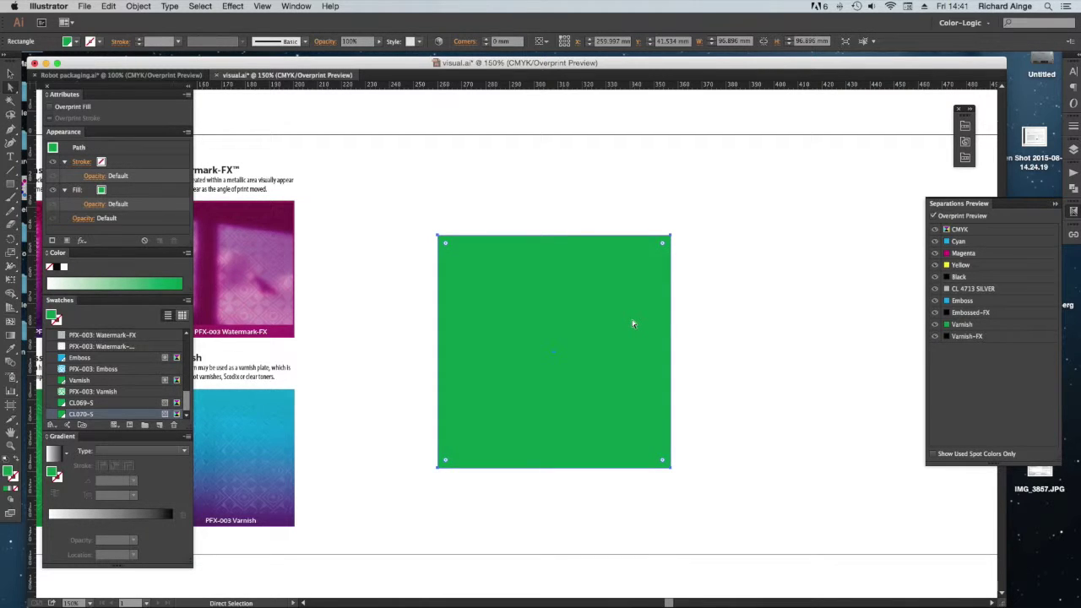
Make a copy of the green square exactly in place with a Move of 0 mm horizontally and vertically
key("Return")
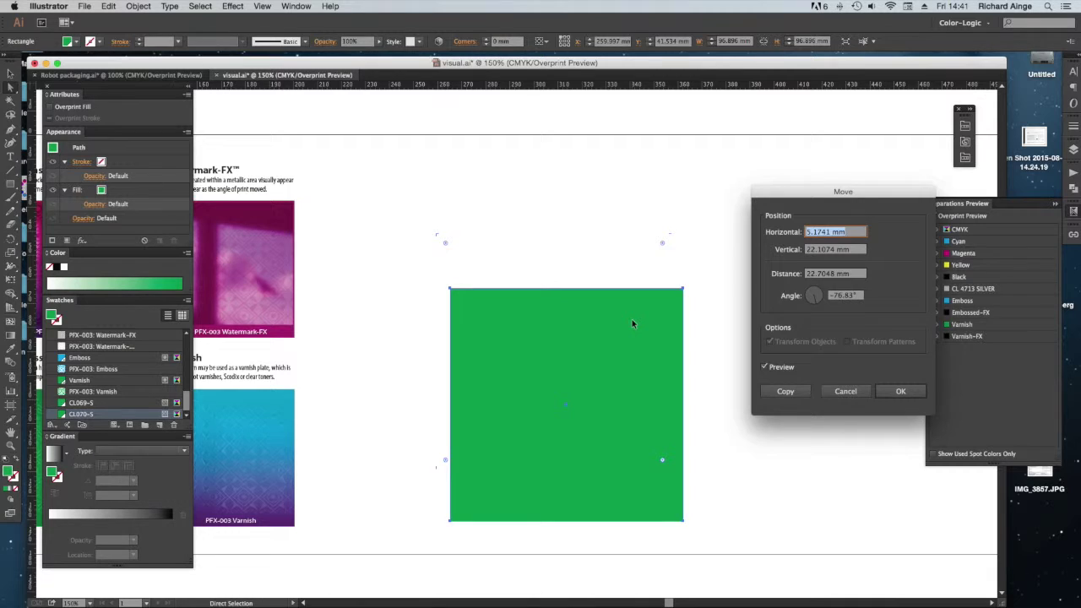
type("0")
key("Tab")
type("0")
key("Tab")
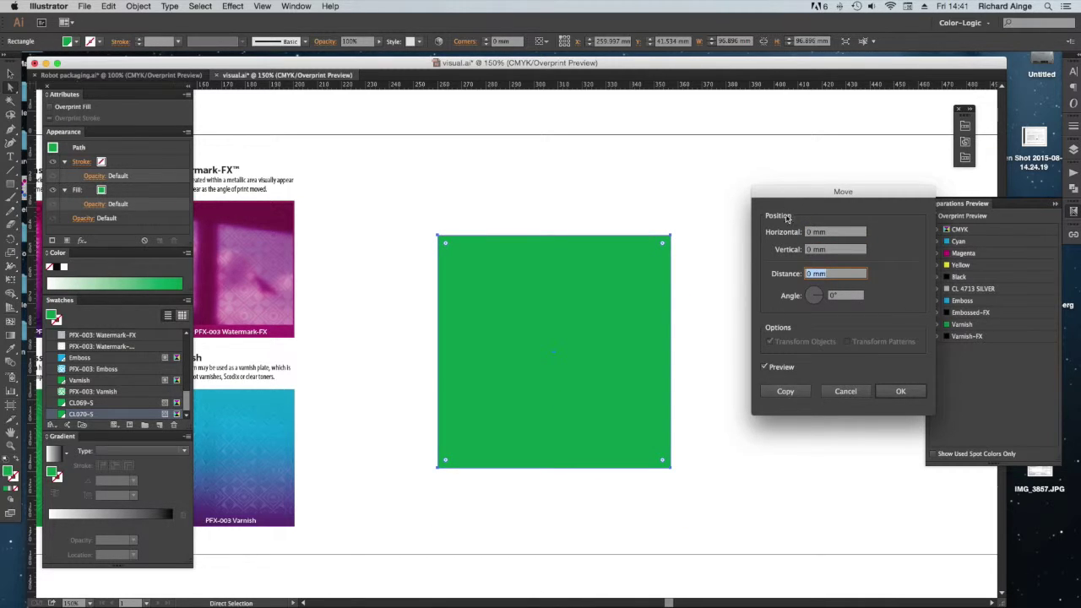
left_click(794, 392)
Move the copied square aside to check that the original lies beneath it, and undo the move
left_click_drag(591, 368, 780, 457)
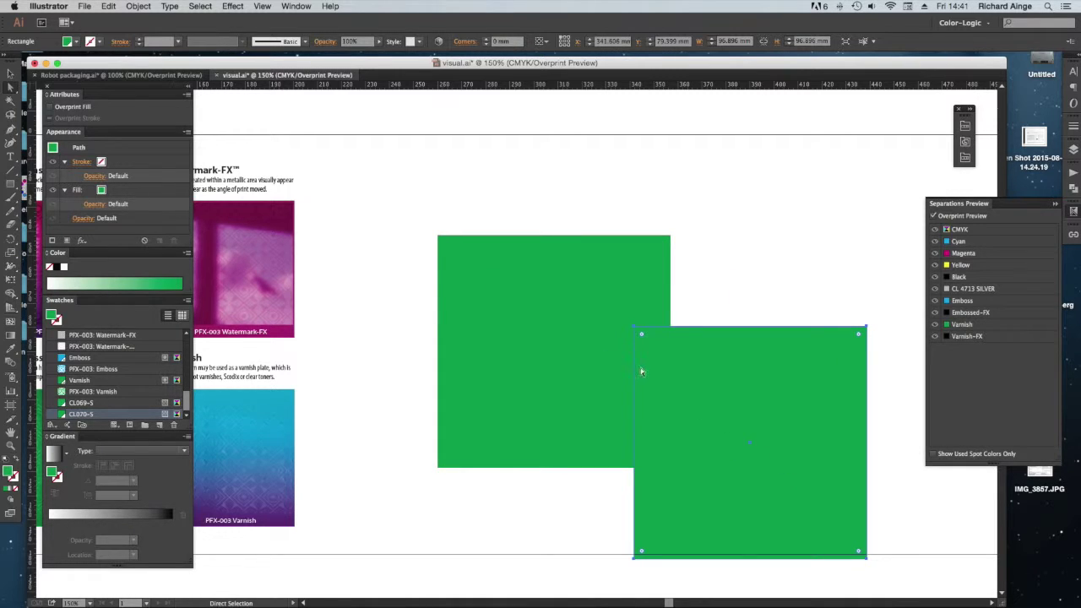
key("v")
key("super+z")
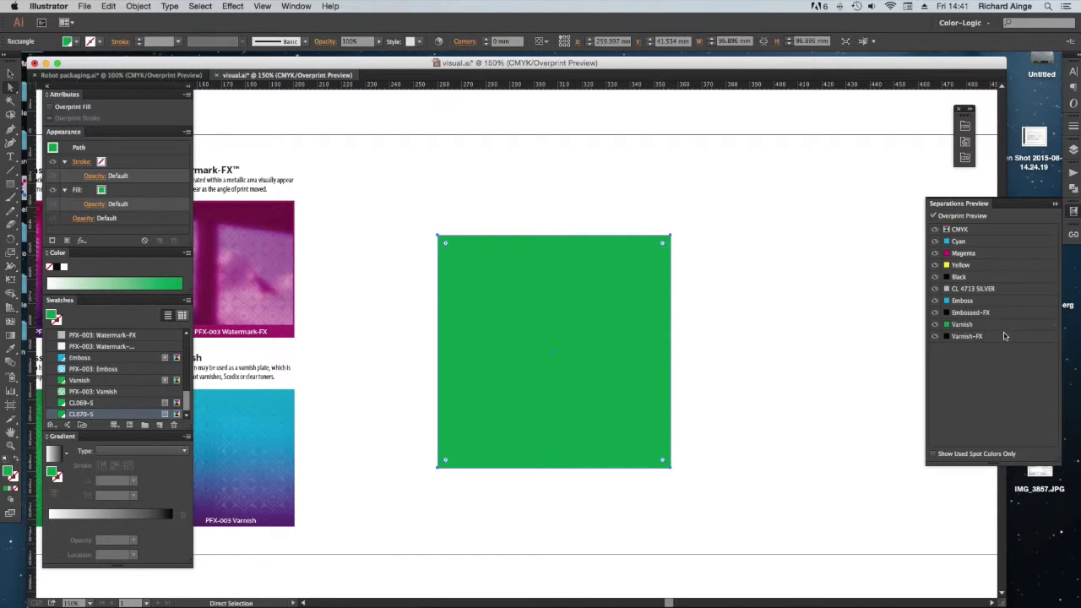
Fill the top square with PFX-001: Metallic from COLOR-LOGIC Pattern-FX Volume 1, shift it to check the overlay, and undo the shift
left_click(965, 157)
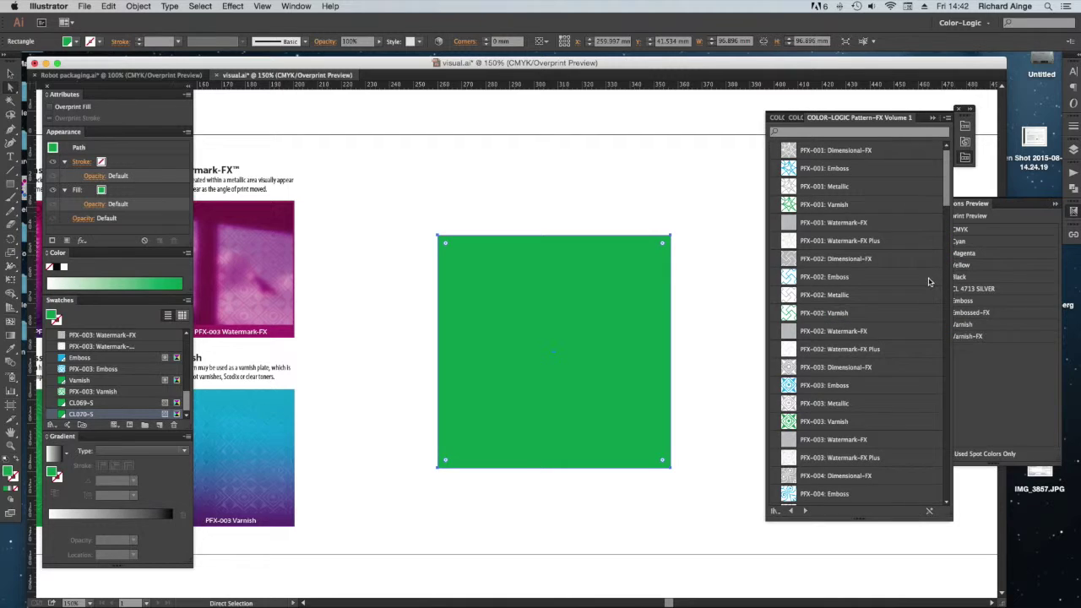
left_click(837, 190)
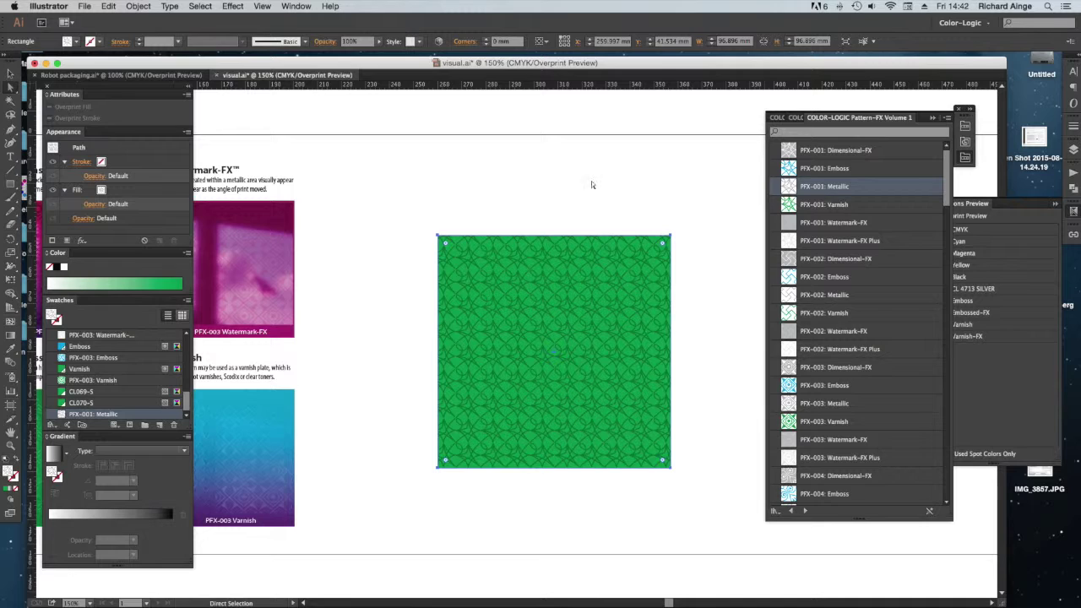
left_click_drag(583, 296, 645, 346)
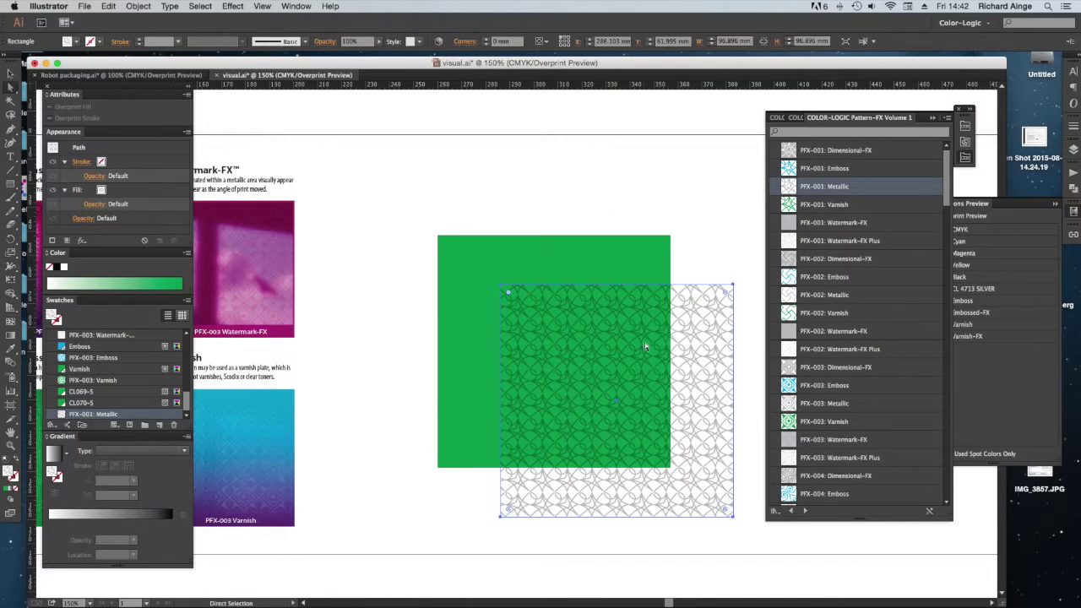
key("v")
key("a")
key("super+z")
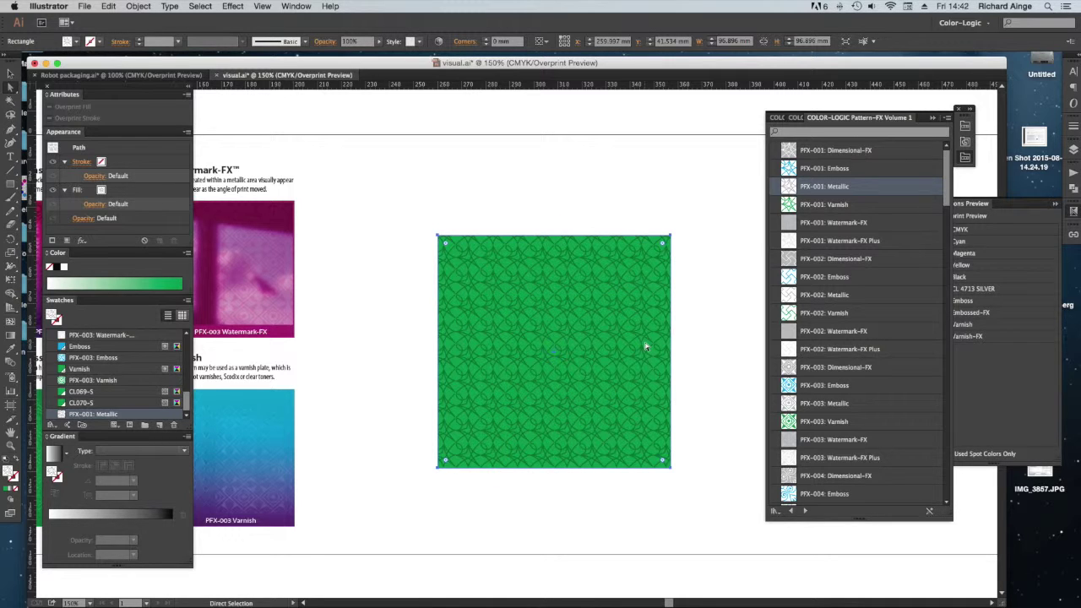
Try PFX-002: Metallic, PFX-003: Dimensional-FX, PFX-003: Emboss, PFX-002: Watermark-FX Plus and PFX-002: Varnish as fills on the top square
left_click(825, 297)
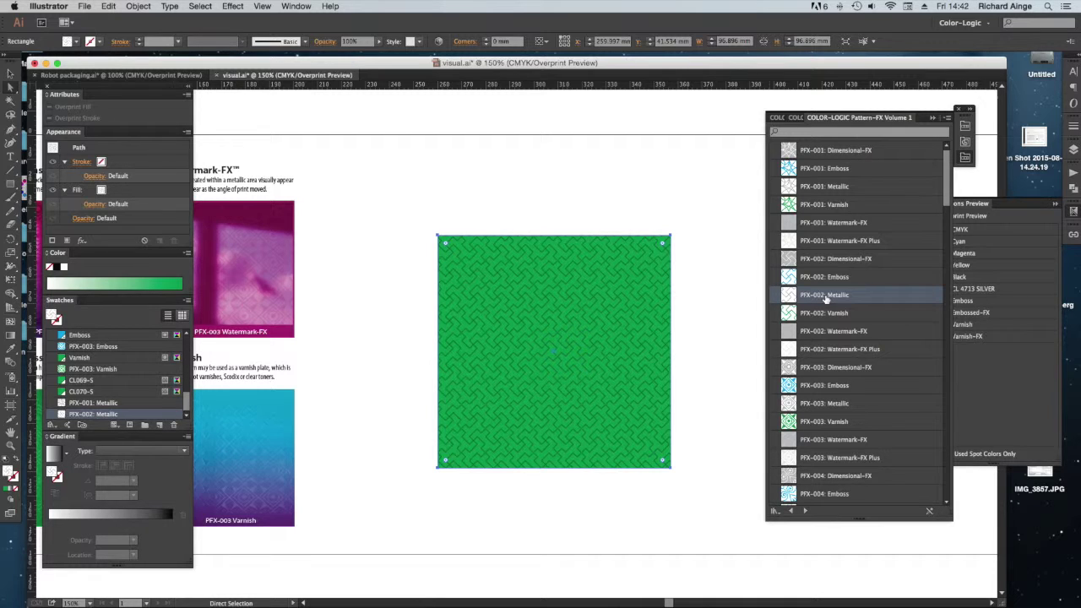
left_click(823, 368)
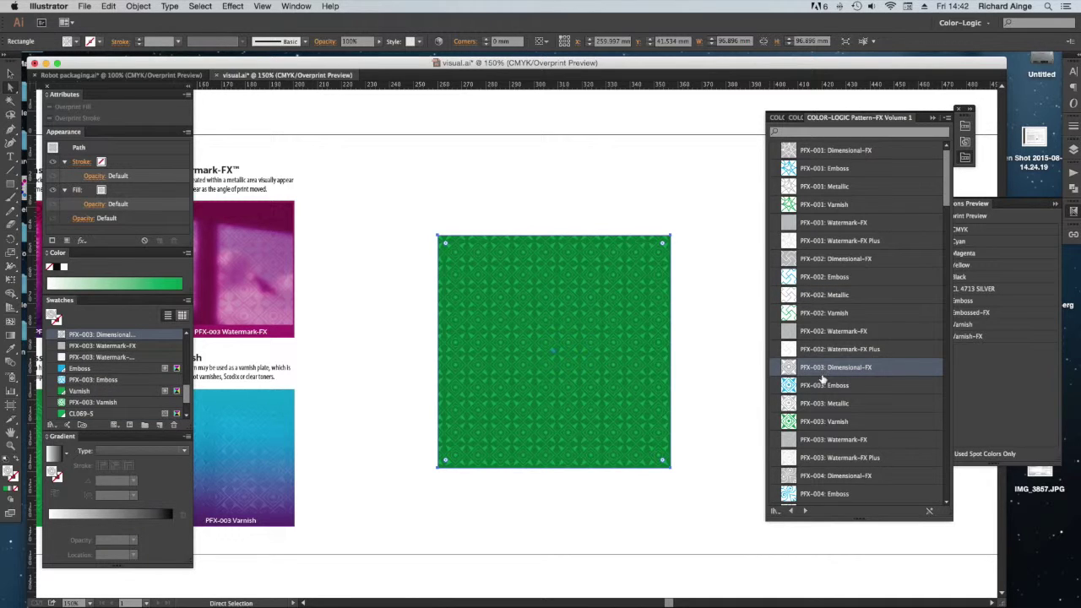
left_click(821, 385)
left_click(818, 348)
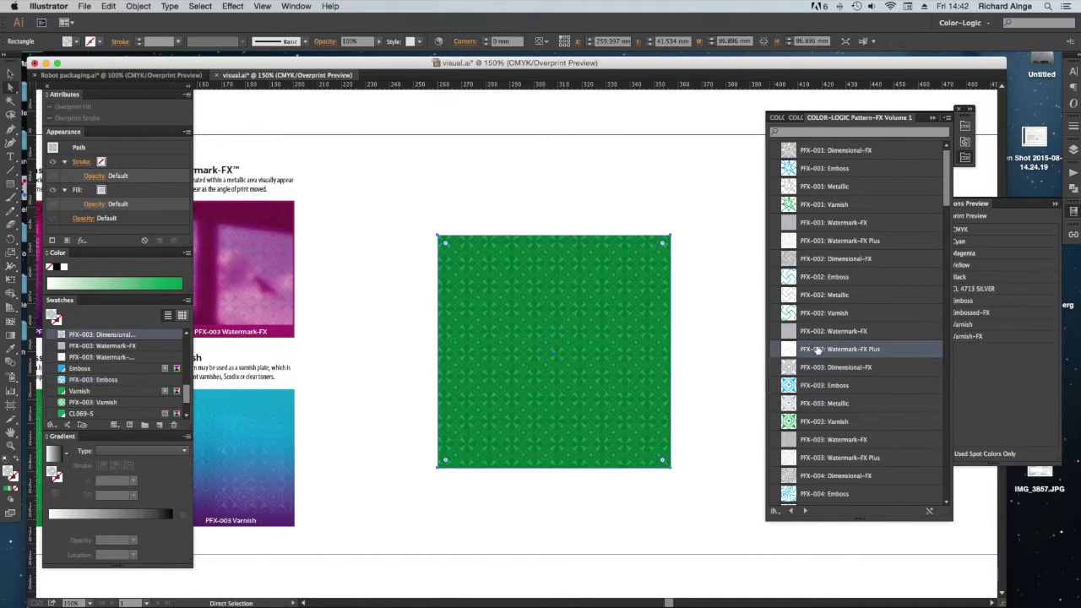
left_click(817, 313)
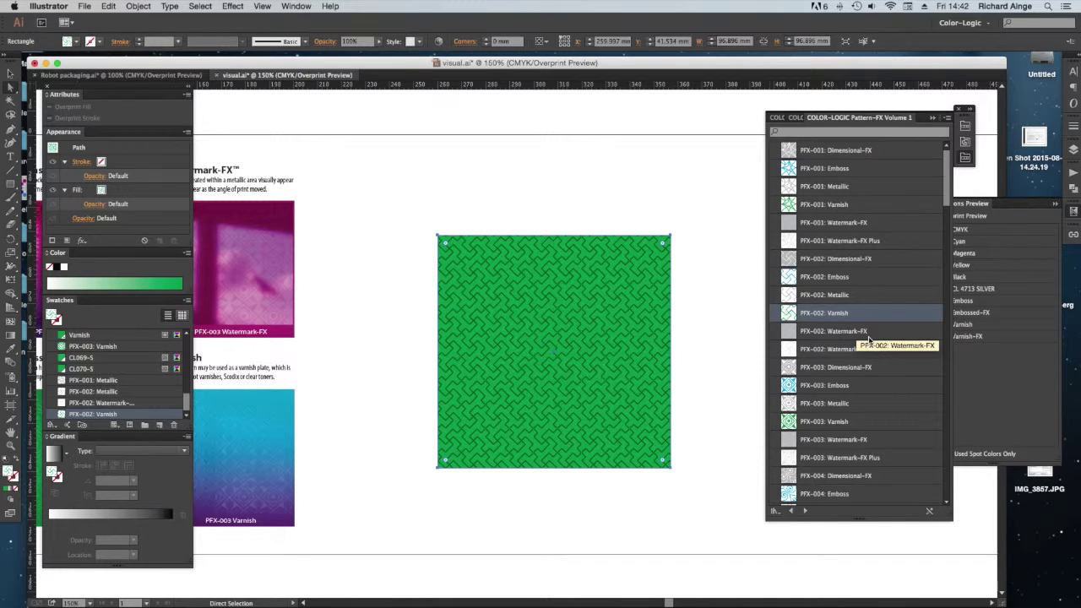
Remove the pattern-filled top square and select the solid green square beneath it
left_click(702, 183)
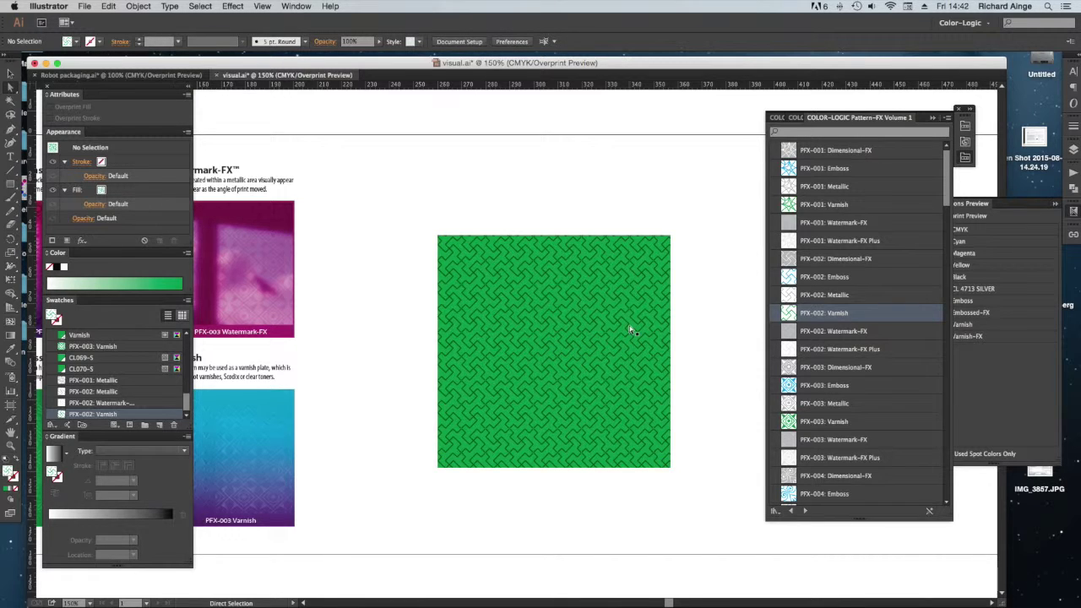
left_click(630, 328)
left_click(629, 328, "shift")
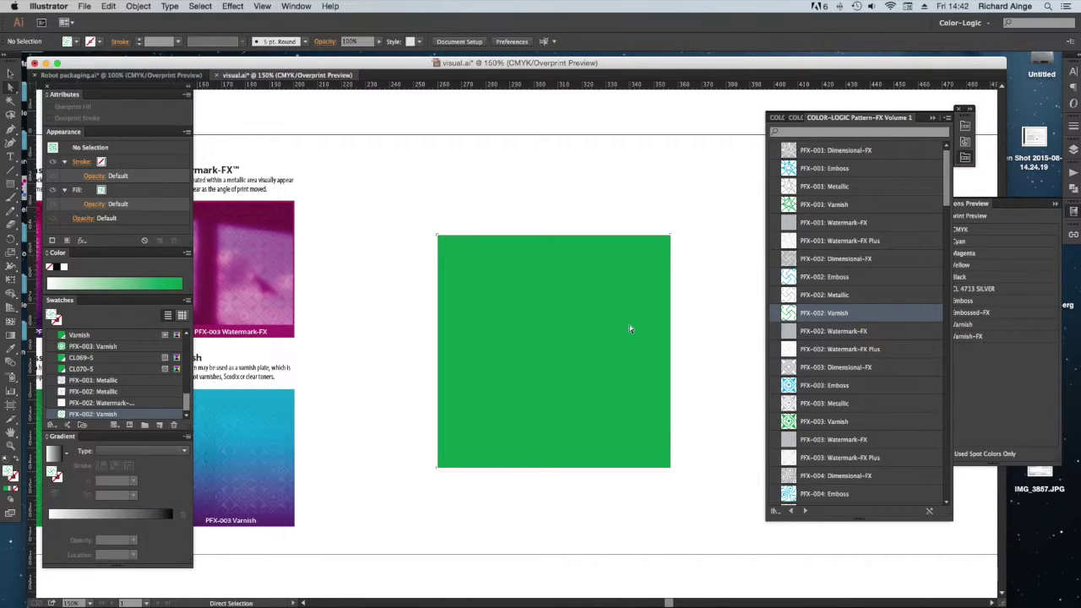
left_click(470, 357)
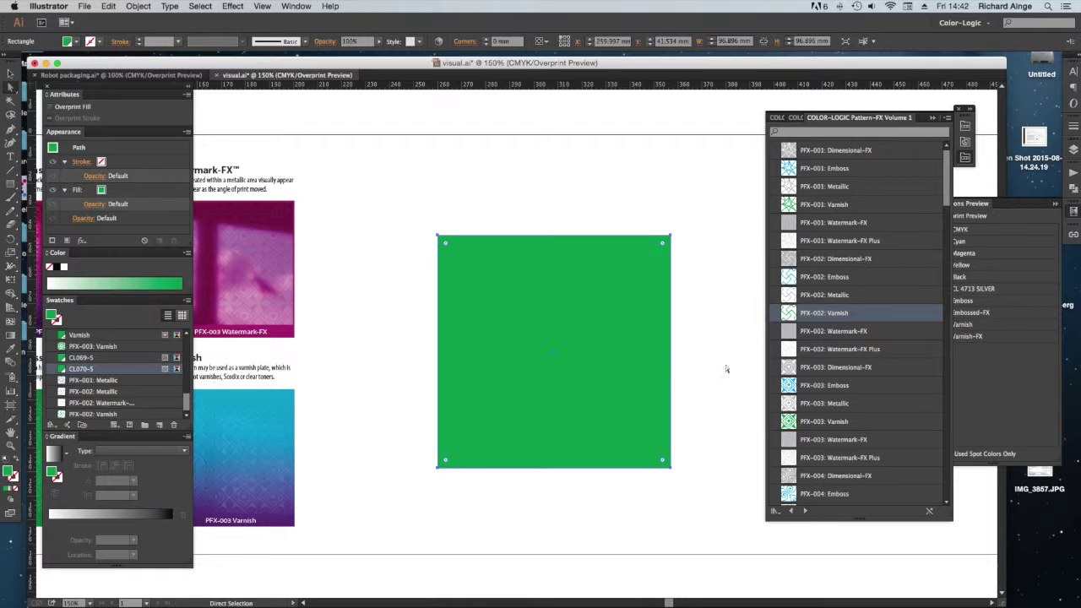
Collapse the pattern library and change the green square's fill to a linear gradient
left_click(932, 117)
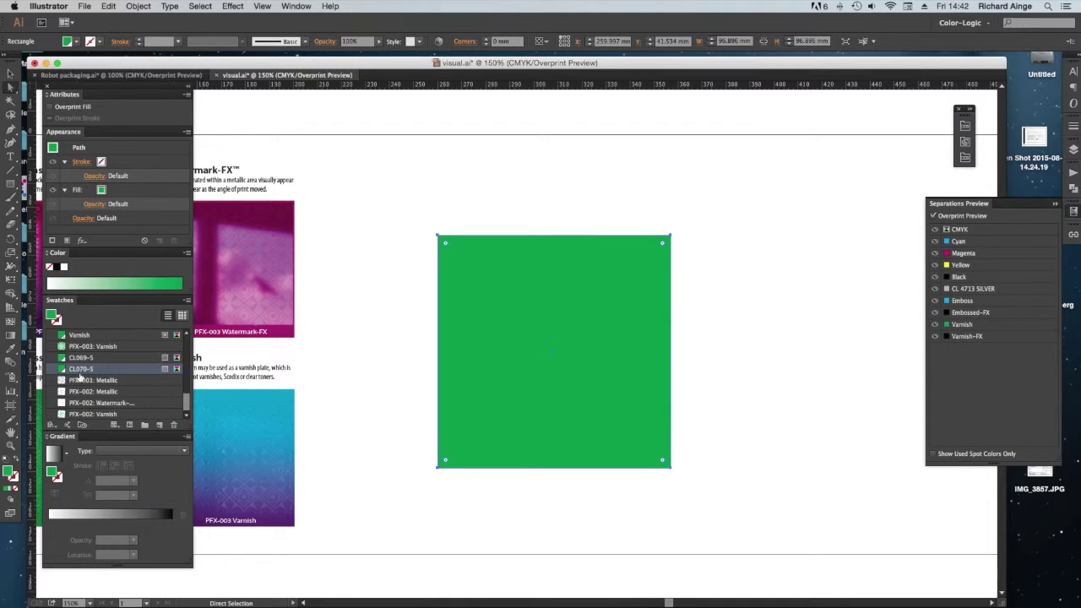
left_click(115, 455)
left_click(126, 463)
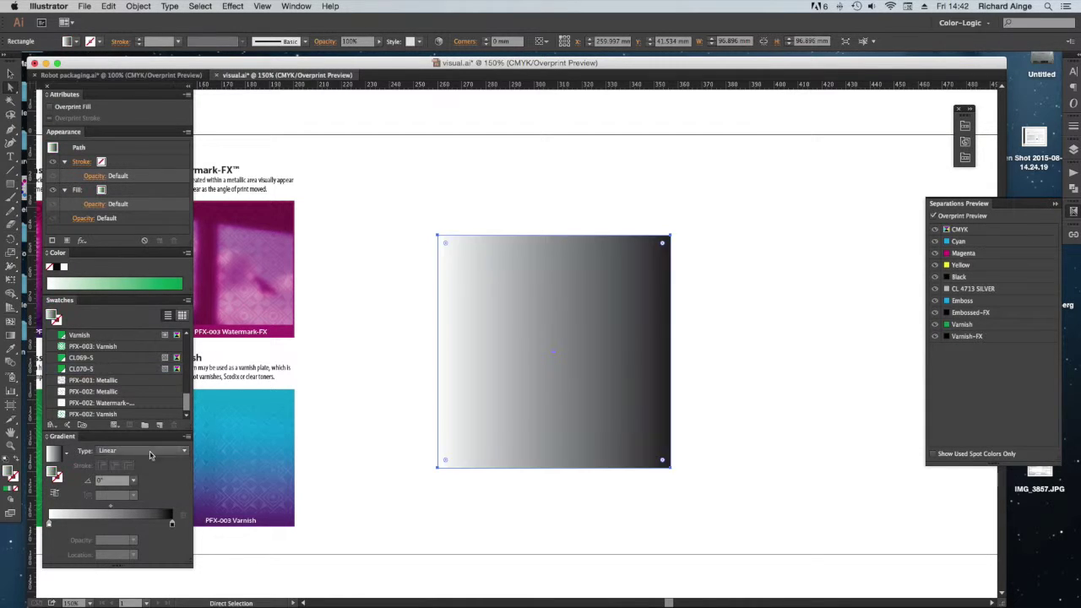
Set the gradient's start stop to CL154-S and its end stop to CL077-S from the metallic swatches, and deselect the square
left_click(965, 125)
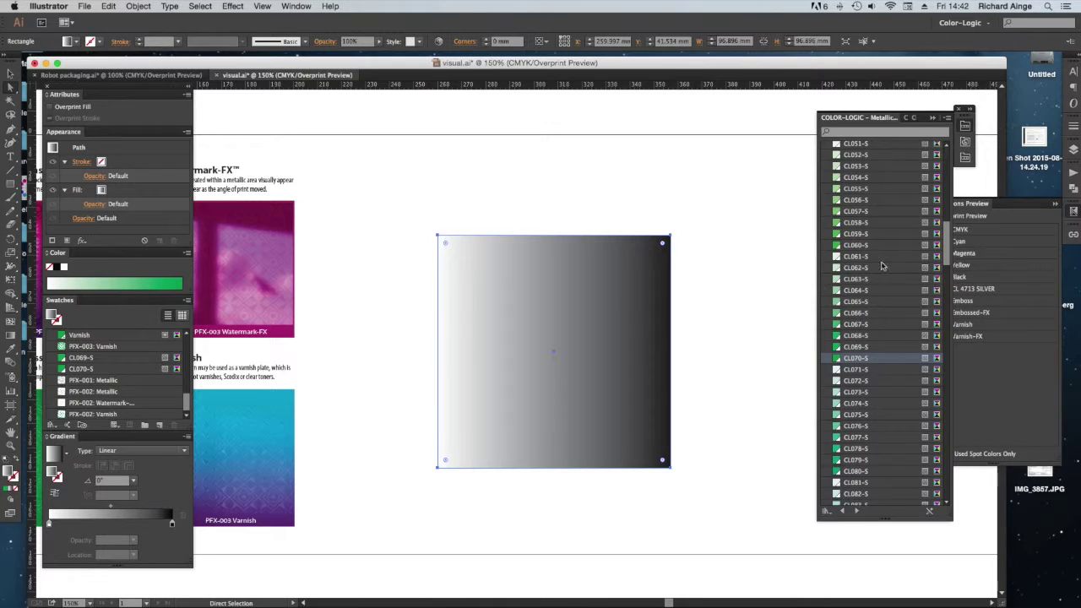
left_click_drag(947, 243, 946, 354)
left_click_drag(847, 394, 49, 522)
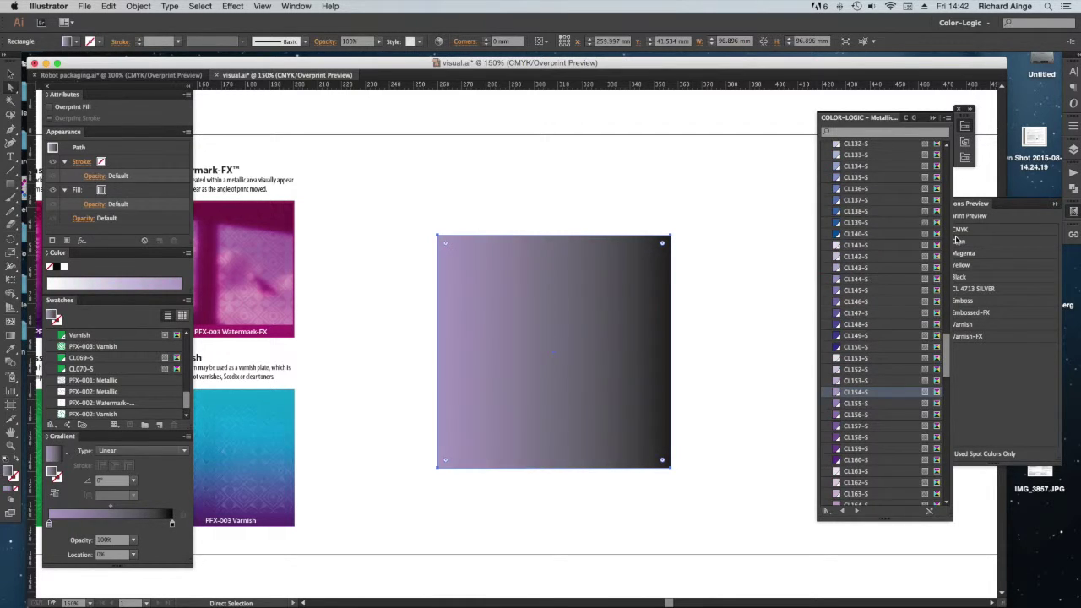
left_click_drag(948, 358, 949, 260)
left_click_drag(859, 312, 174, 527)
left_click(520, 506)
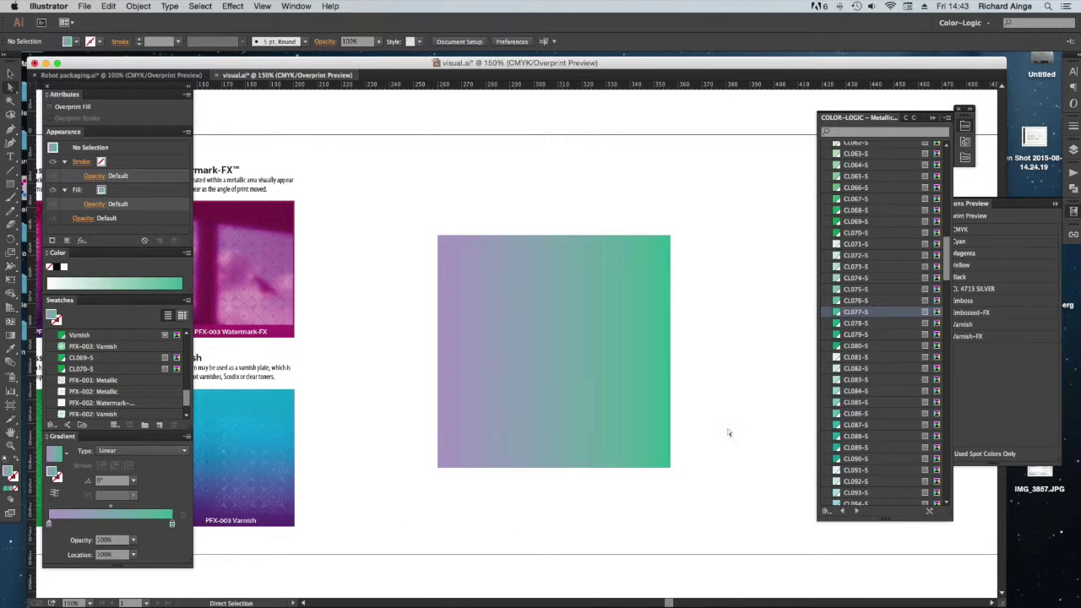
Make a copy of the gradient square exactly in place with the Move command
left_click(573, 371)
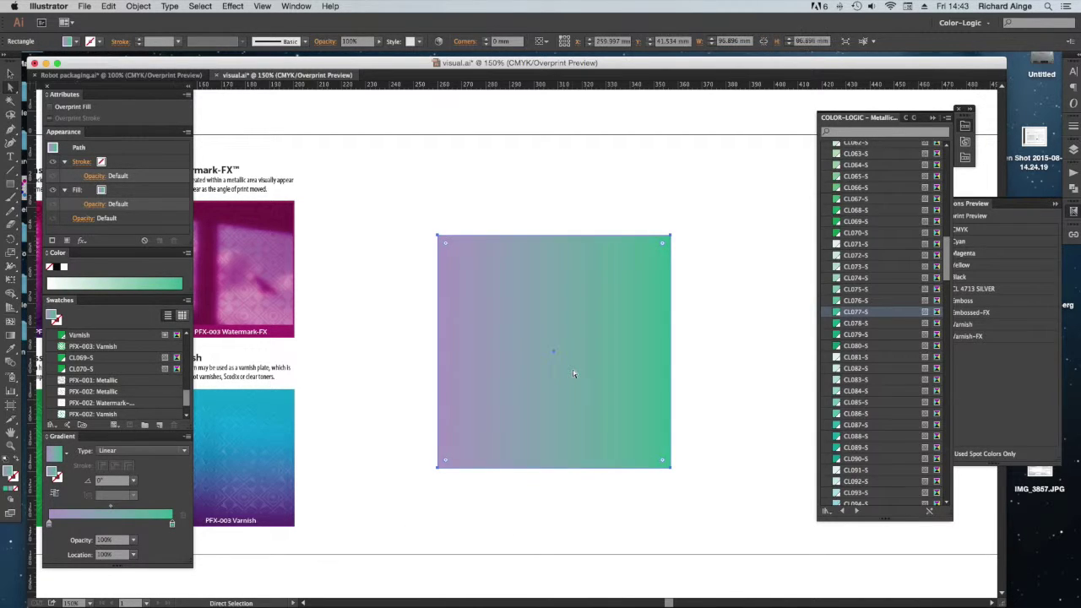
key("Return")
key("Tab")
left_click(785, 390)
Fill the copied square with PFX-002: Metallic, change the pattern to PFX-003: Dimensional-FX, and deselect it
left_click(964, 159)
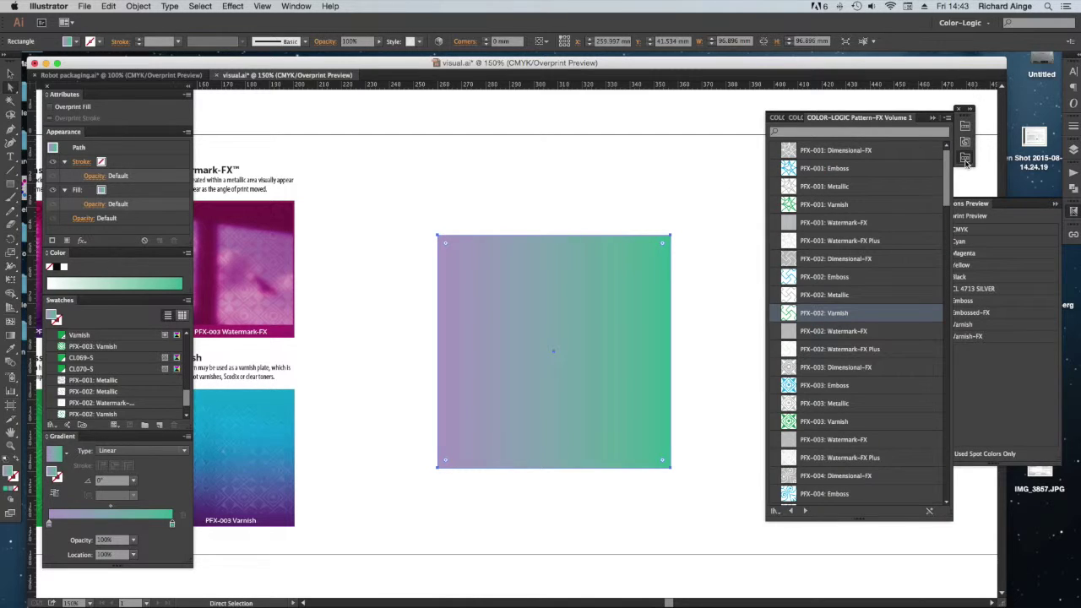
left_click(832, 297)
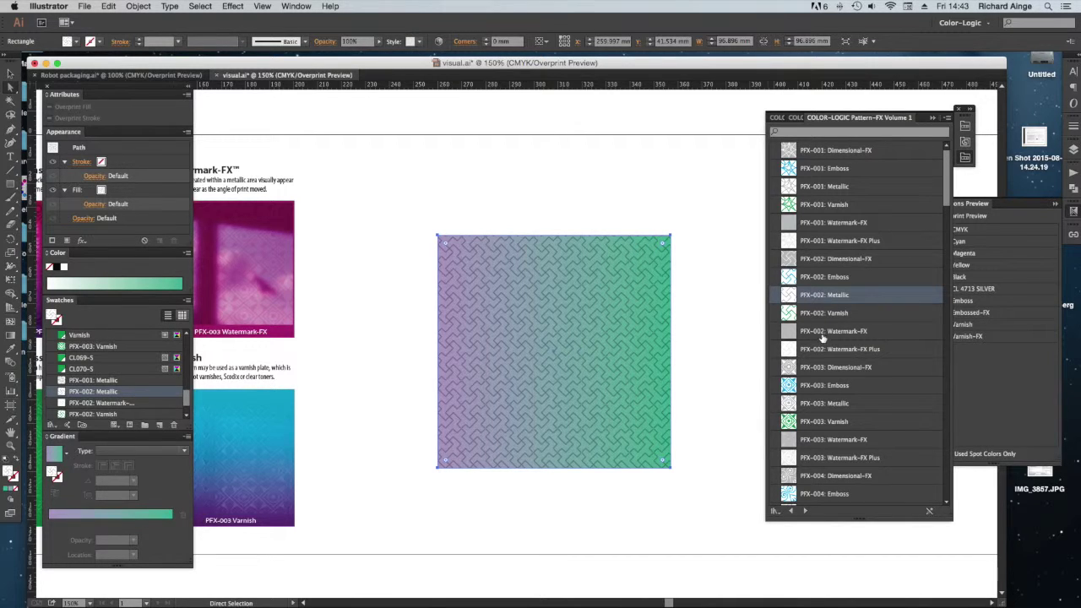
left_click(840, 367)
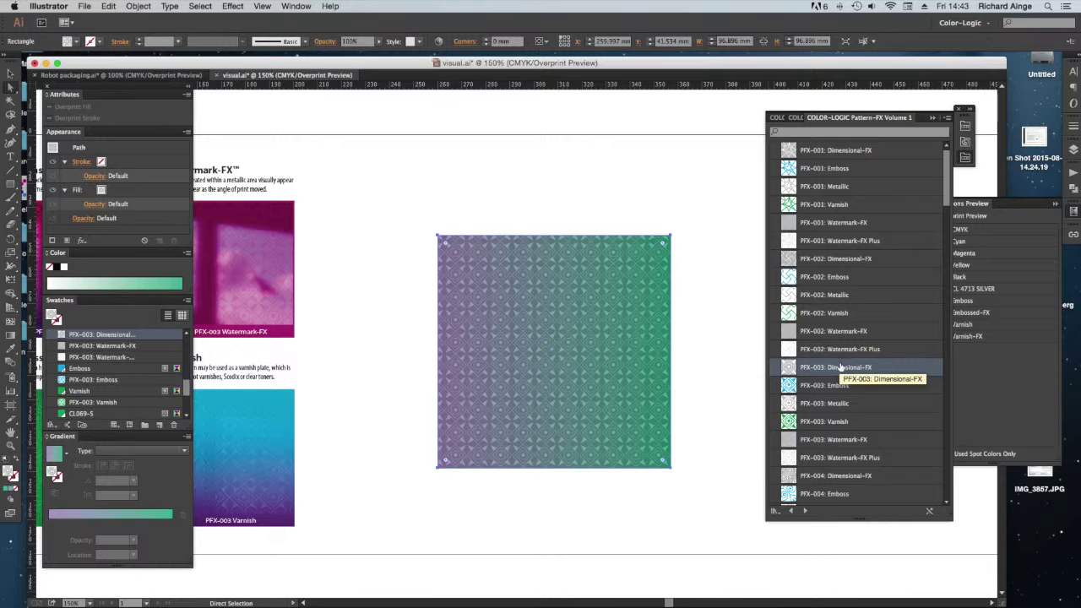
left_click(659, 502)
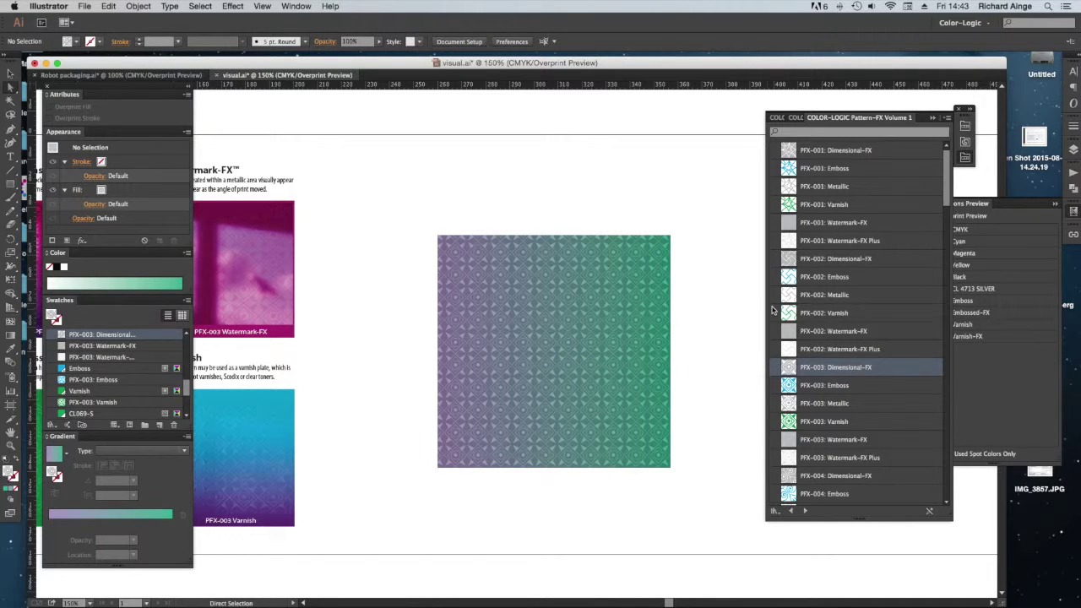
Inspect the patterned square up close in Separations Preview with the CMYK plates hidden, and show the plates again
left_click(994, 380)
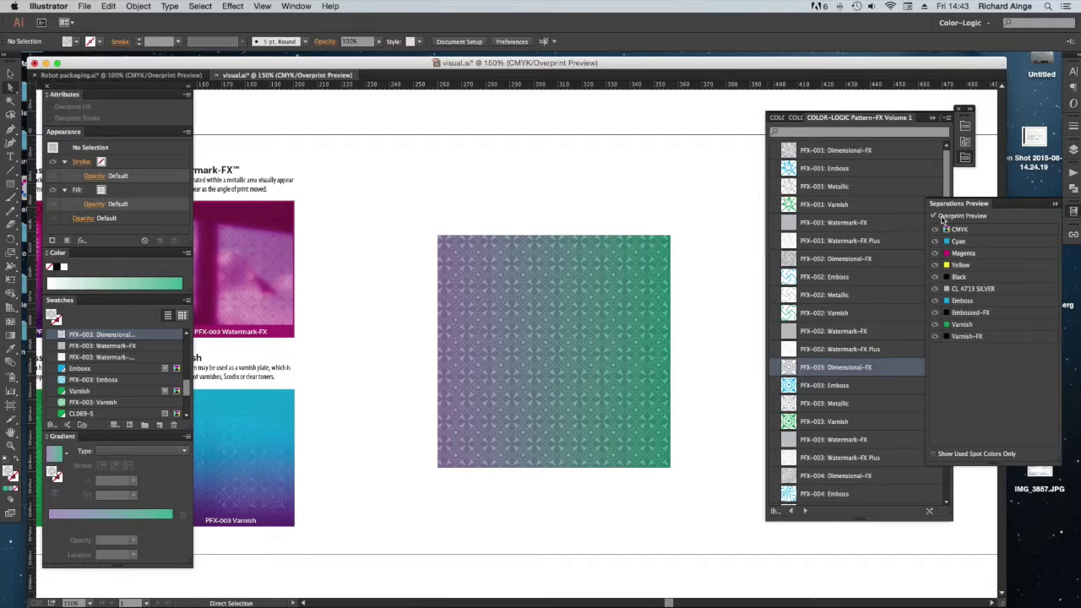
left_click(931, 118)
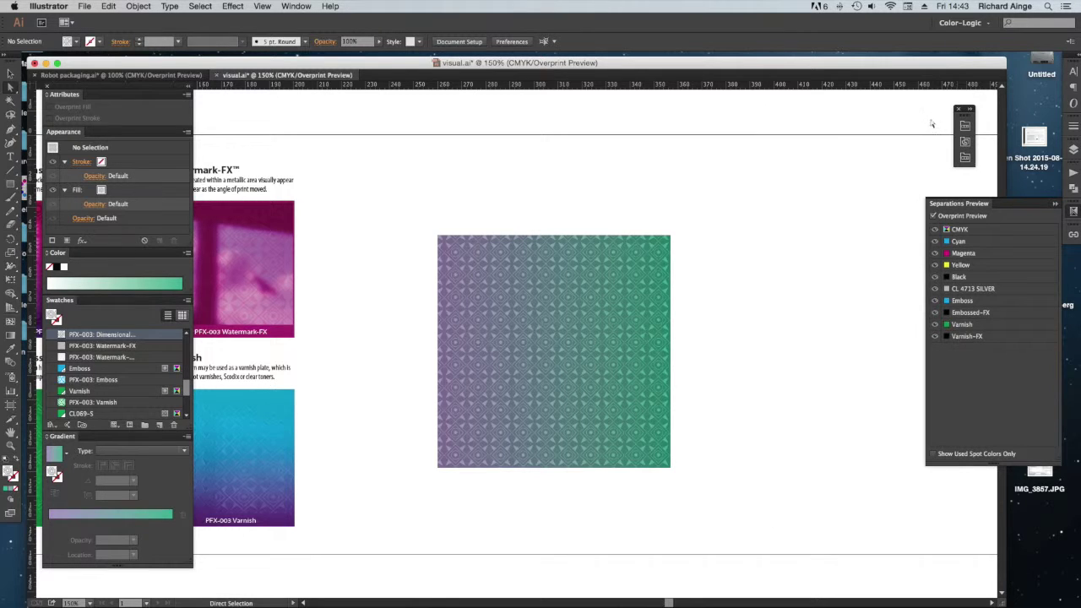
left_click(934, 231)
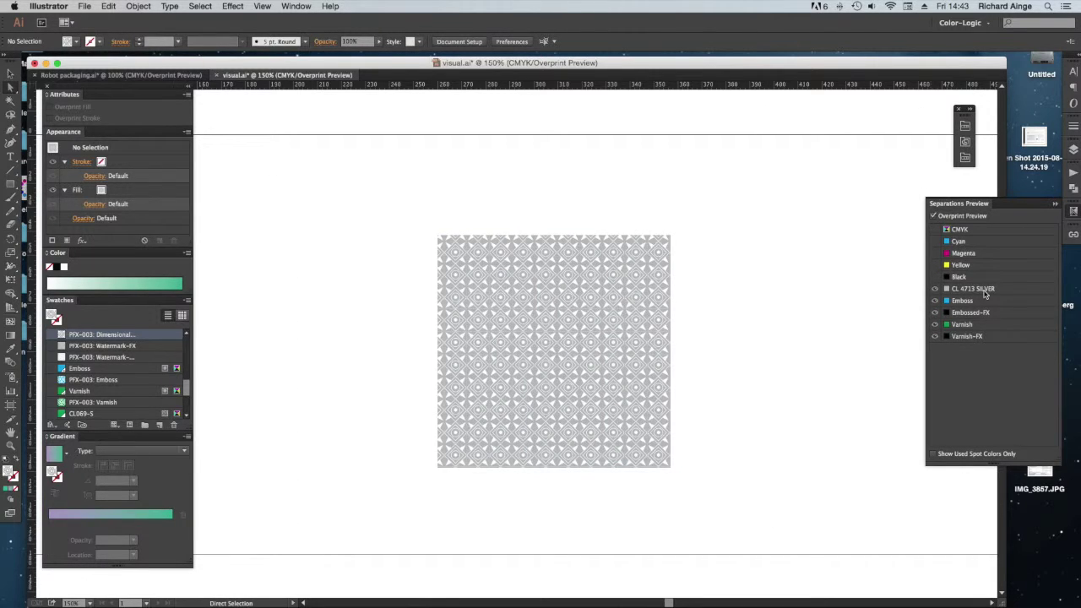
left_click_drag(411, 214, 709, 507)
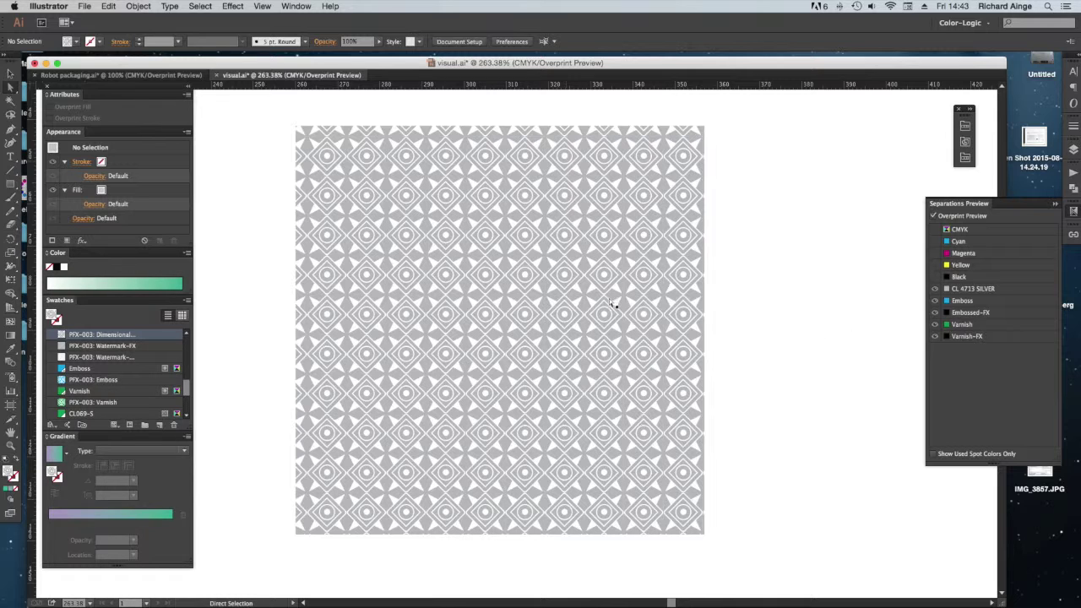
left_click(964, 157)
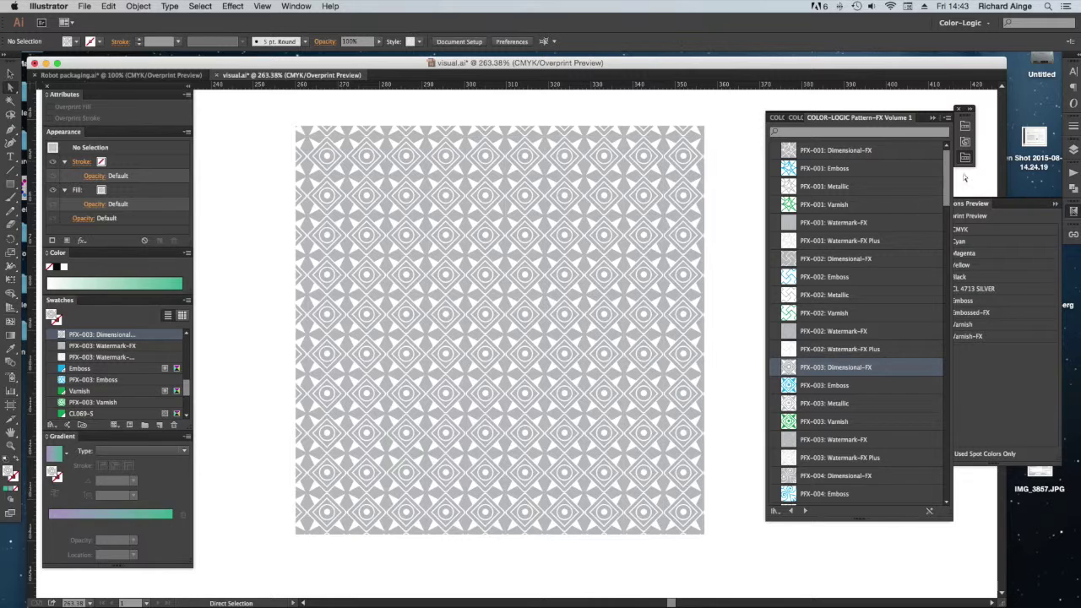
left_click(1011, 232)
left_click(934, 229)
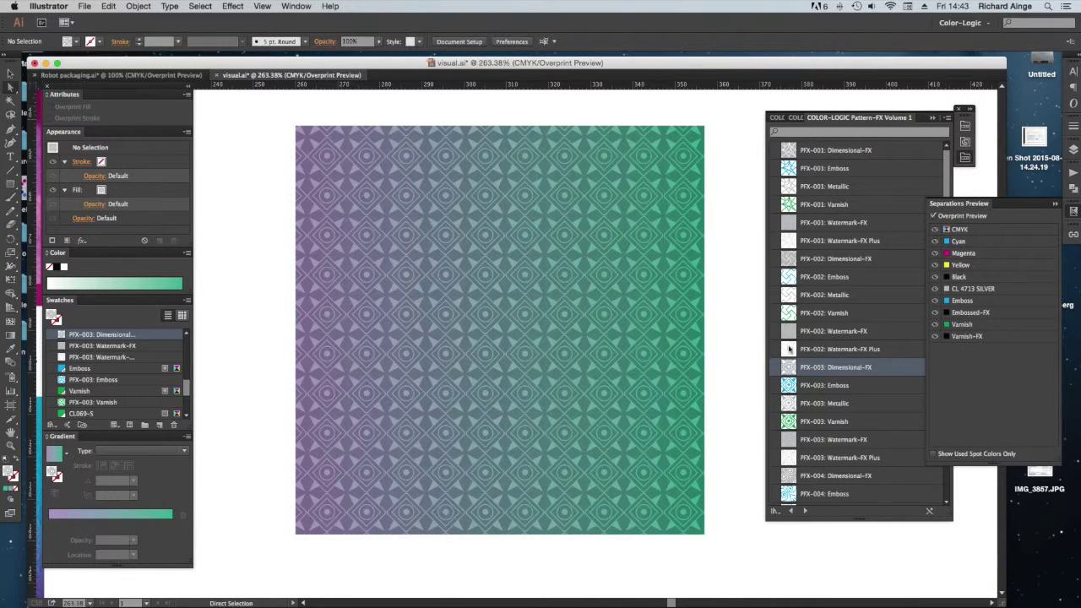
Hide the CMYK plates and fill the patterned square with PFX-003: Metallic, PFX-004: Dimensional-FX, and finally PFX-003: Watermark-FX Plus
left_click(596, 322)
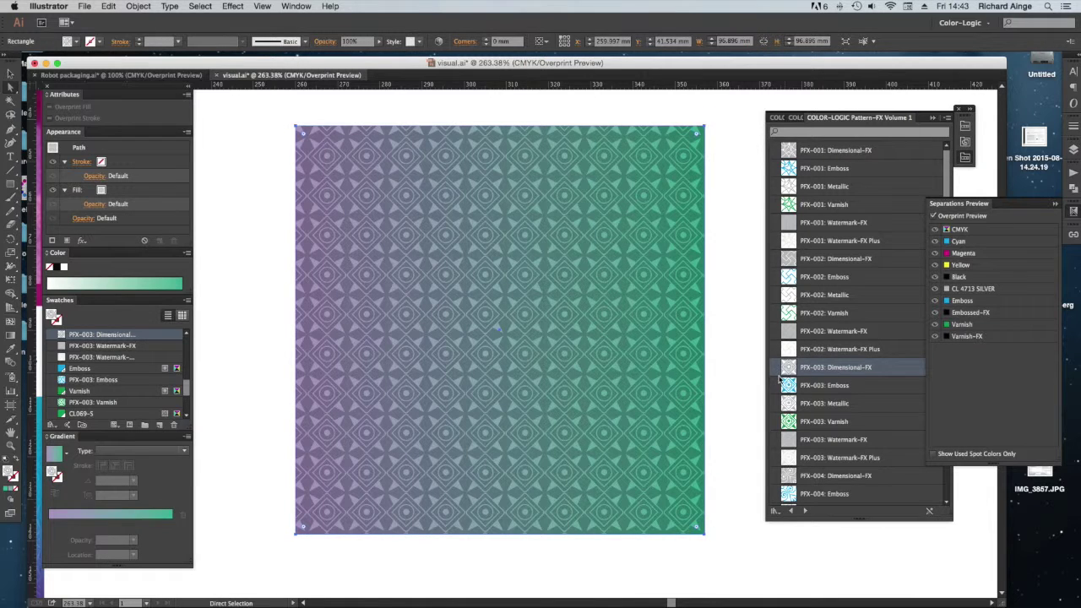
left_click(935, 229)
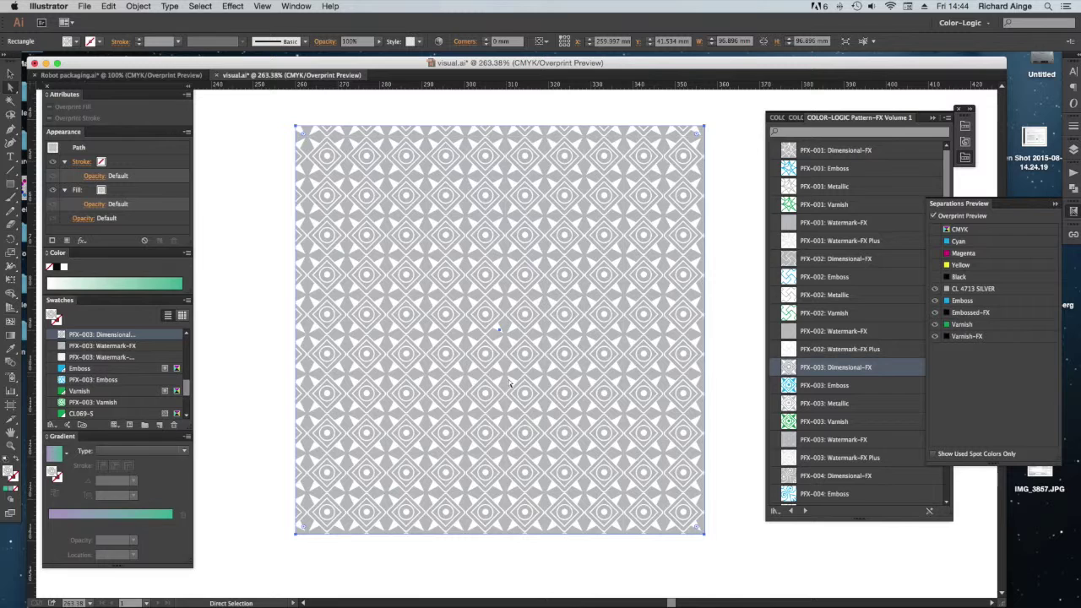
left_click(827, 404)
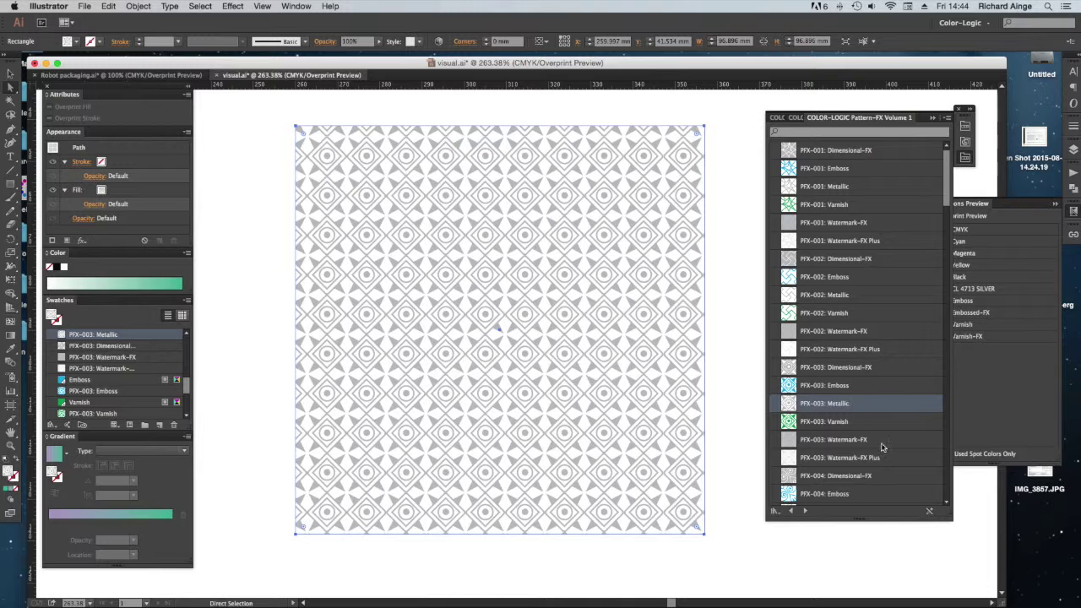
left_click(861, 475)
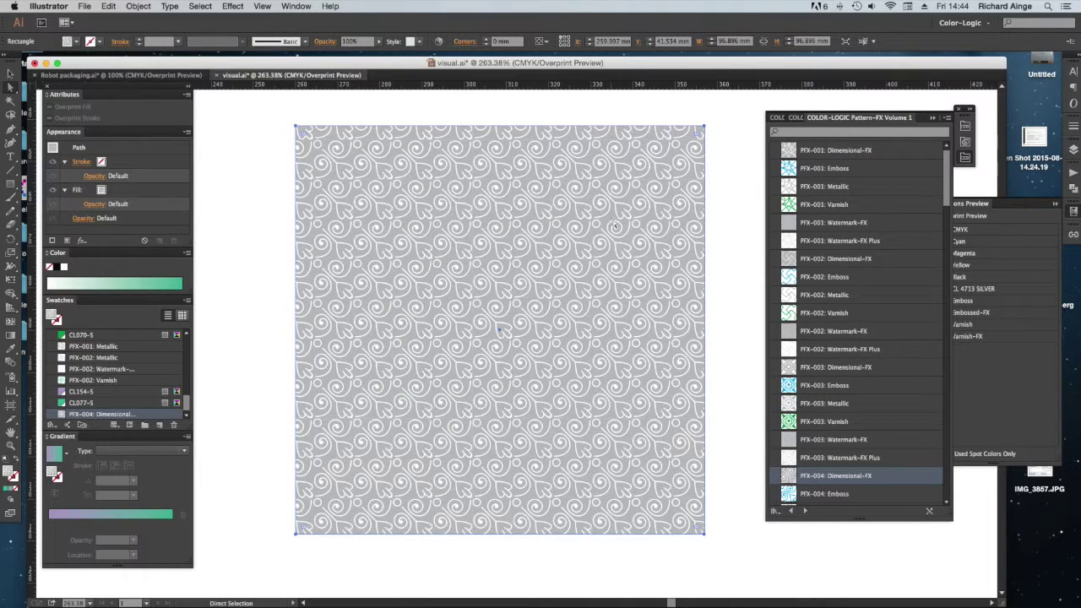
left_click(838, 457)
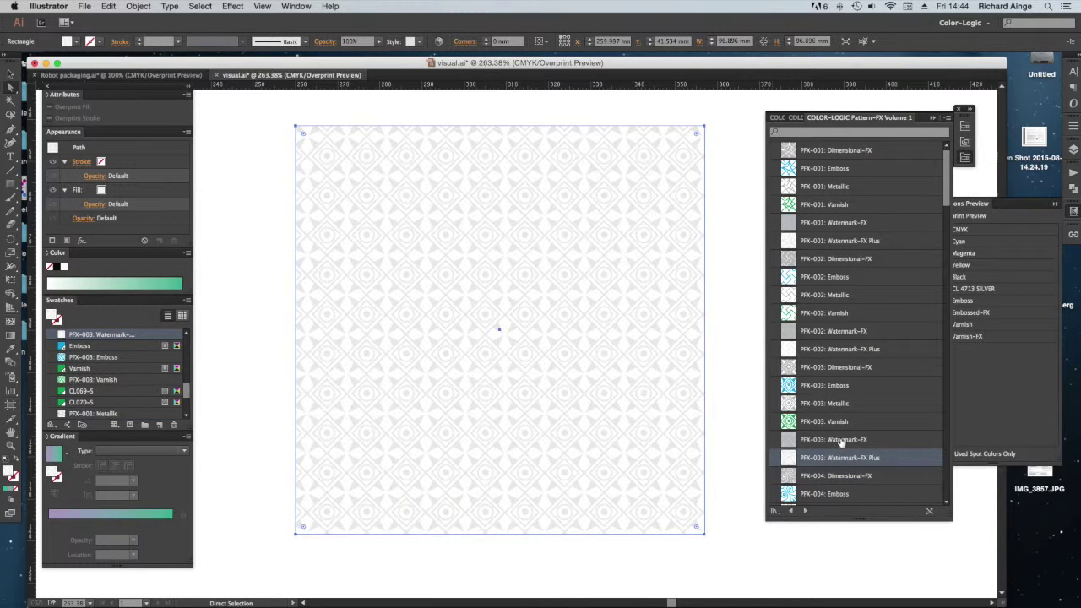
Show the CMYK plates again, deselect the patterned square and view the artwork at 100%
left_click(996, 212)
left_click(940, 230)
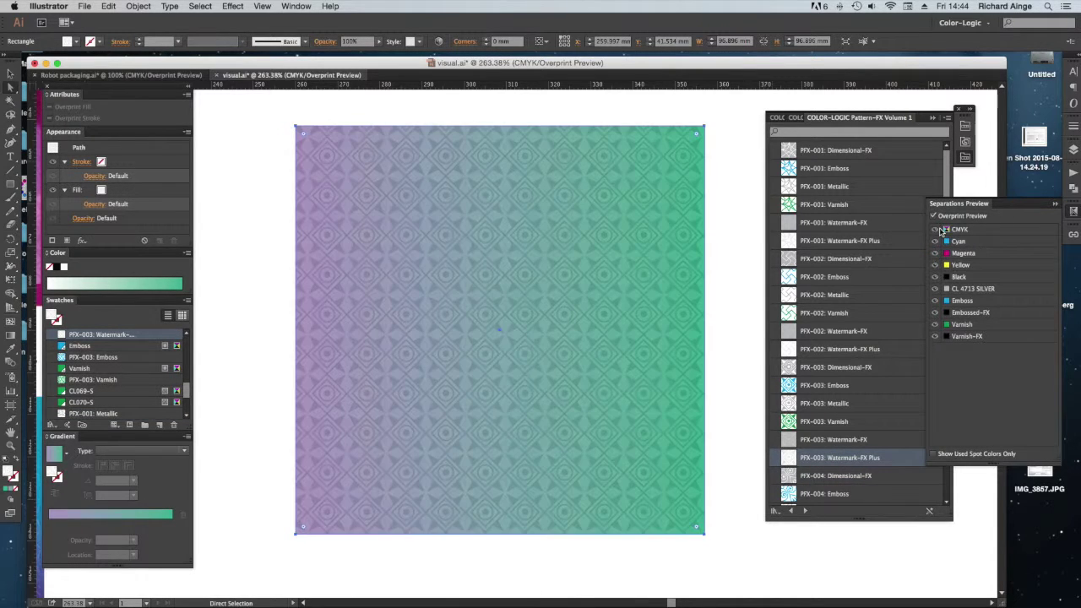
left_click(718, 302)
key("super+1")
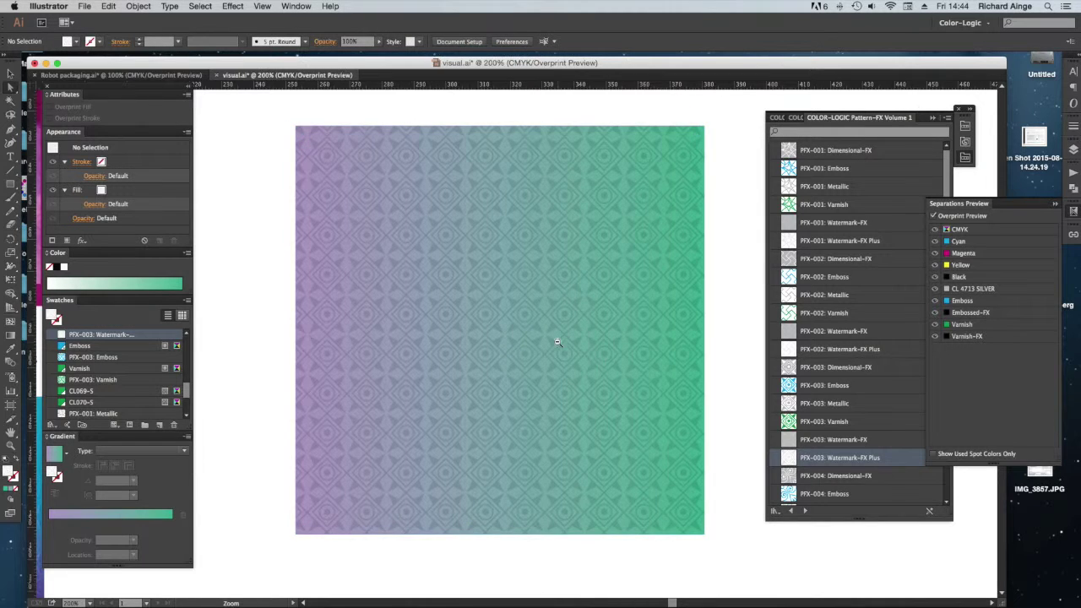
Delete the stacked squares and draw a five-pointed star about 87 mm wide and 82 mm tall in the empty artboard area
left_click(486, 333)
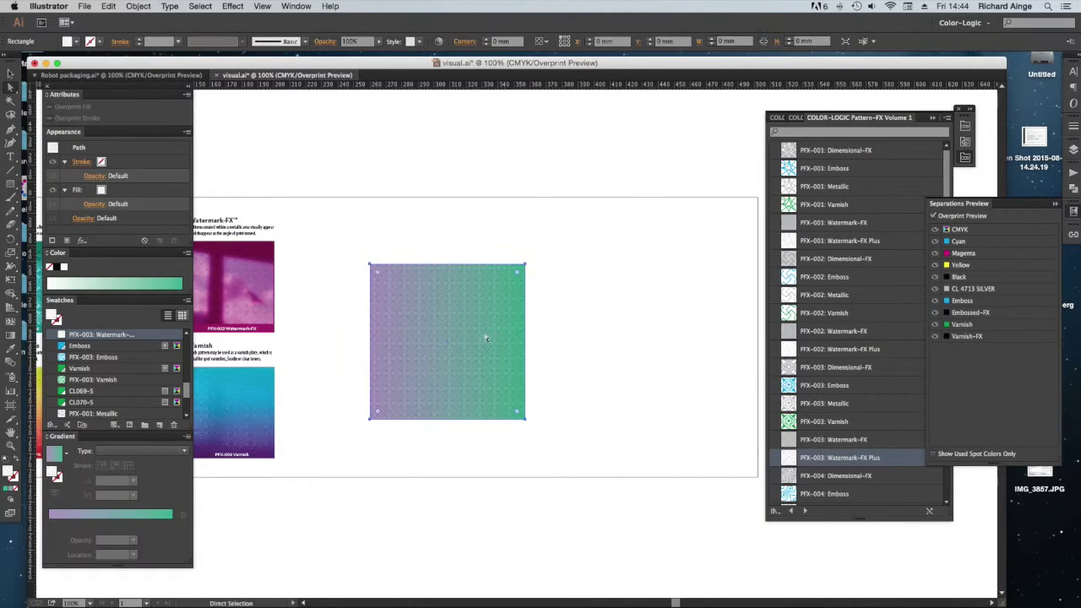
left_click(10, 157)
left_click(10, 181)
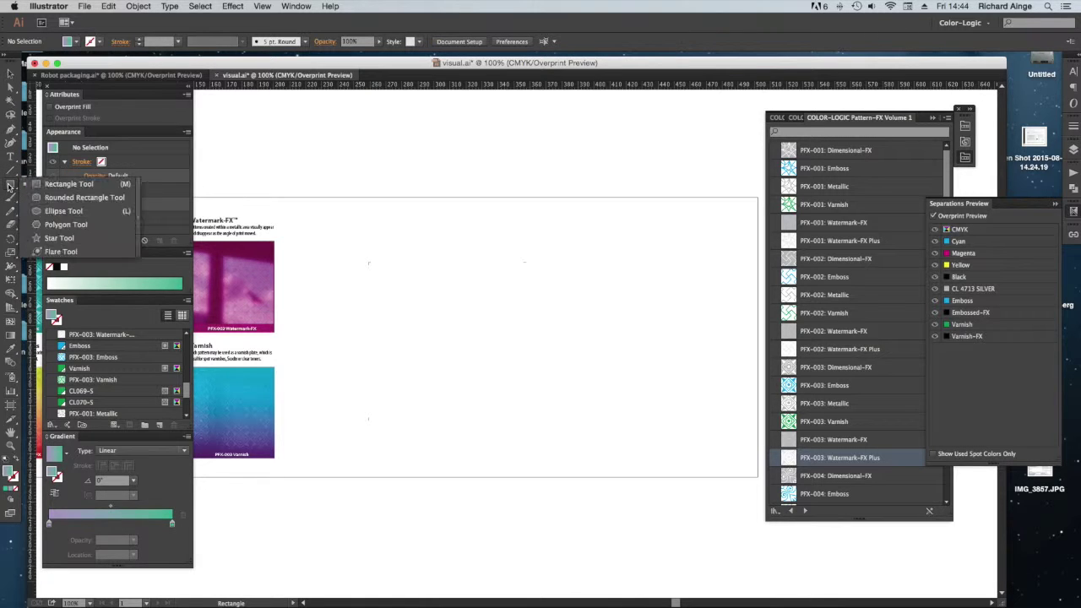
left_click(59, 236)
left_click_drag(419, 295, 462, 353)
key("v")
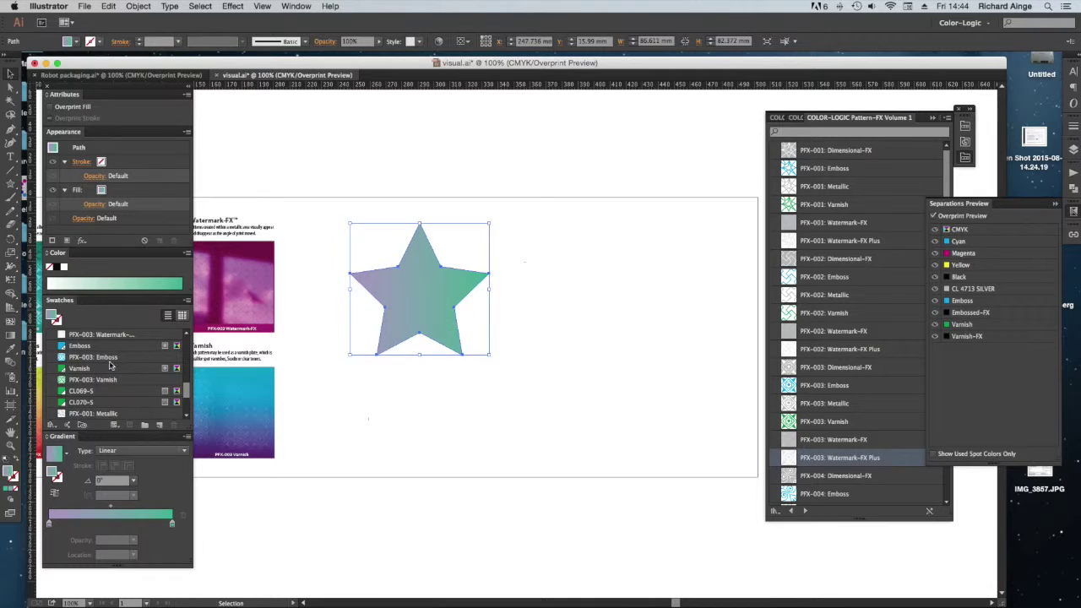
Fill the star with the CL069-S metallic swatch and shift it to the right within the empty artboard area
left_click(91, 395)
left_click(608, 318)
left_click_drag(385, 334, 495, 367)
left_click(386, 292)
Copy the green star exactly in place with the Move command, using 0 mm horizontal and 0 mm vertical offset
left_click(528, 328)
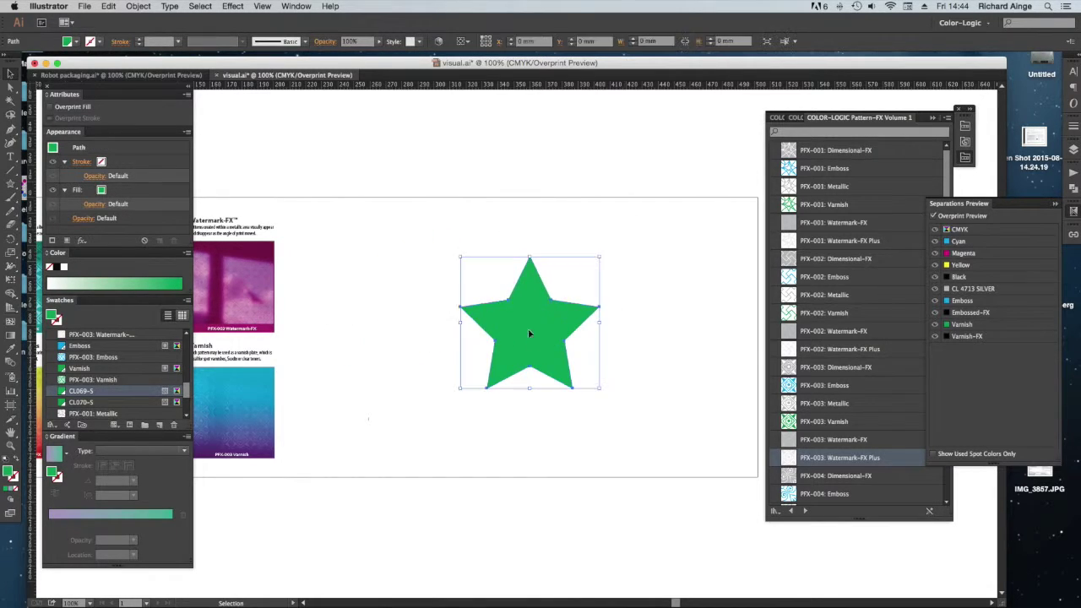
key("Return")
key("Tab")
key("Tab")
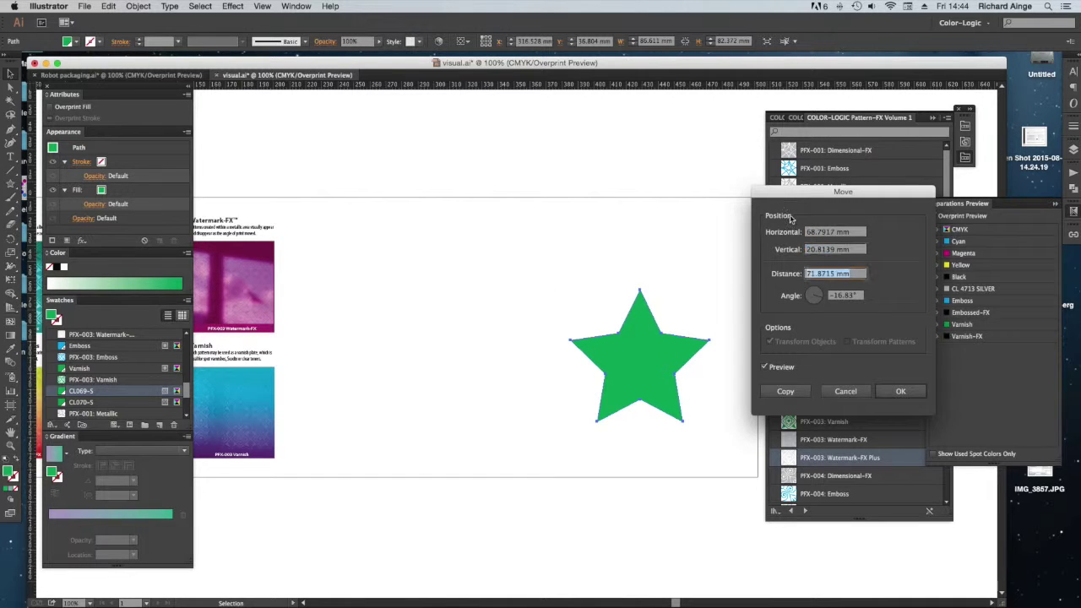
triple_click(811, 233)
type("0")
key("Tab")
type("0")
key("Tab")
key("Tab")
left_click(785, 391)
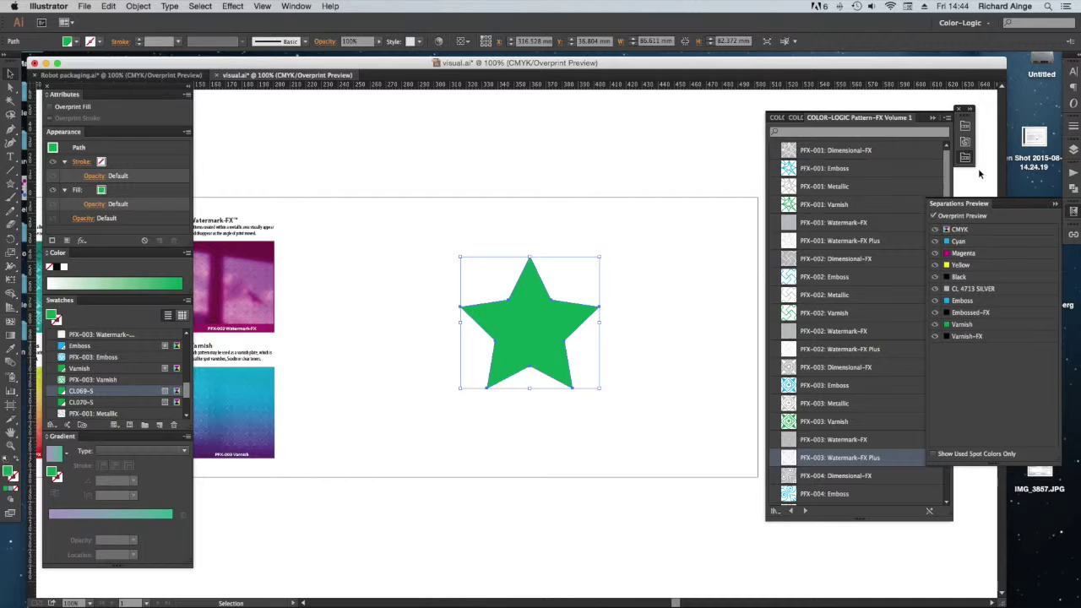
Fill the copied star with PFX-003: Metallic, deselect it, and view the patterned star up close with the pattern library closed
left_click(1051, 204)
left_click(839, 405)
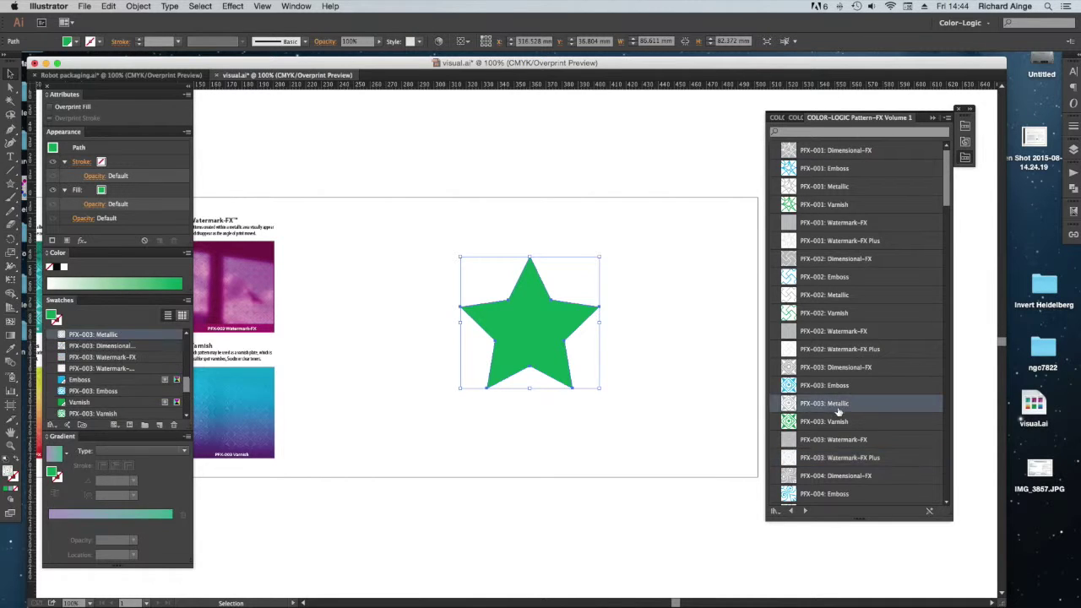
left_click(627, 462)
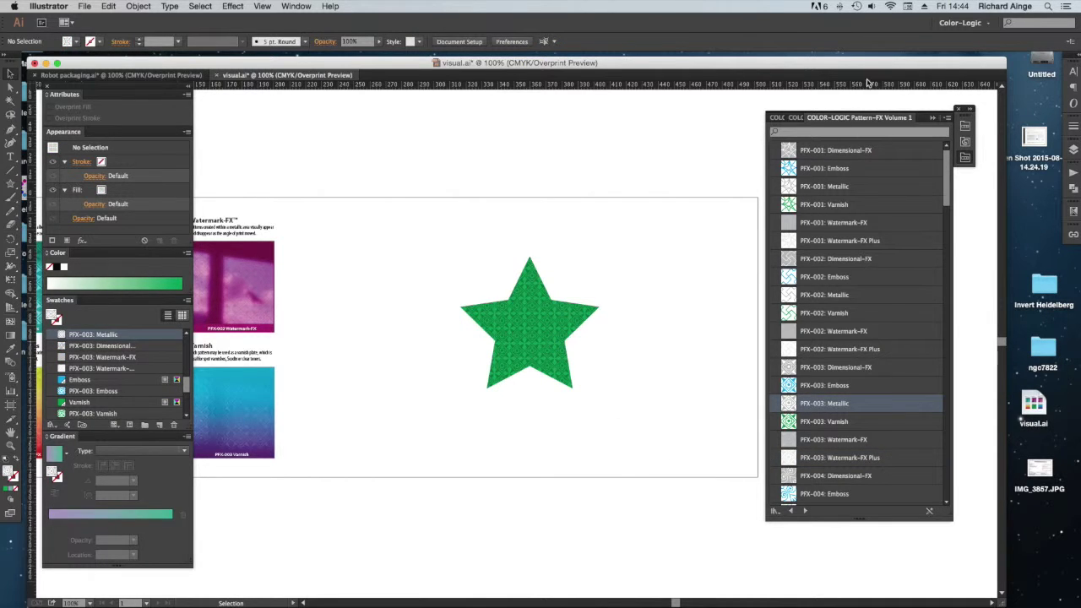
left_click(926, 110)
key("z")
left_click_drag(422, 235, 624, 409)
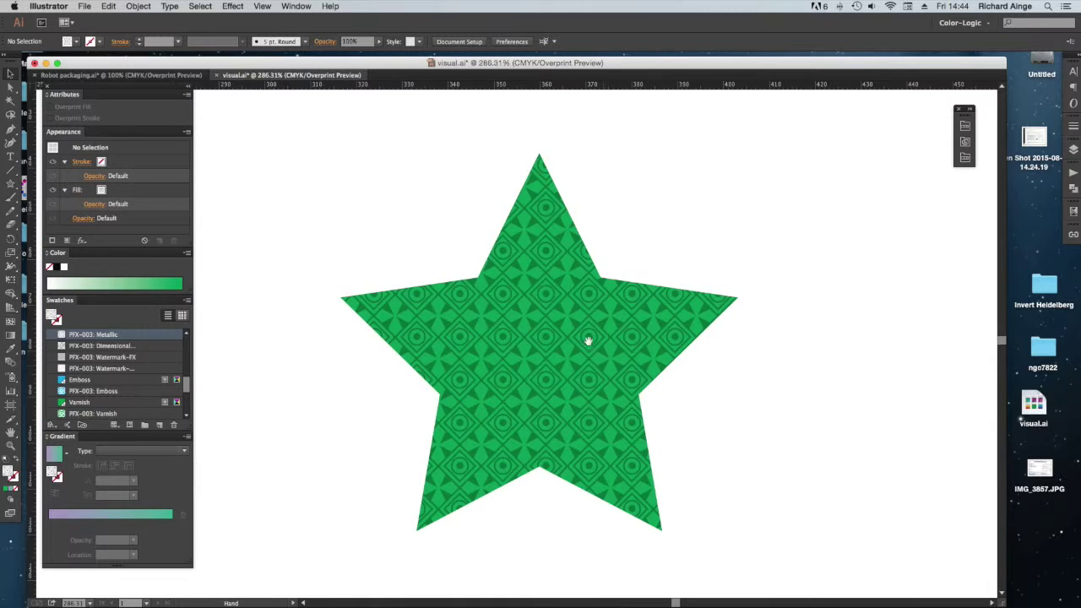
Select both stacked stars and move them together to the left to free space beside them
left_click(572, 333, "alt")
left_click(570, 332, "alt")
key("v")
left_click_drag(339, 230, 541, 451)
left_click_drag(490, 397, 394, 397)
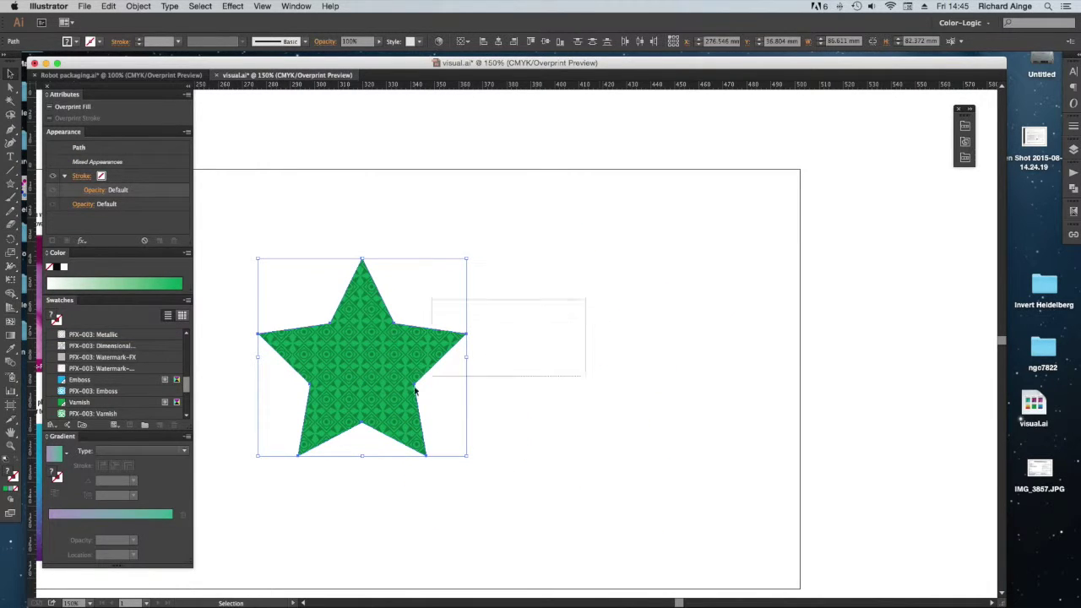
Copy the stacked stars with the Move command, place the copy level on their right, and deselect it
key("Return")
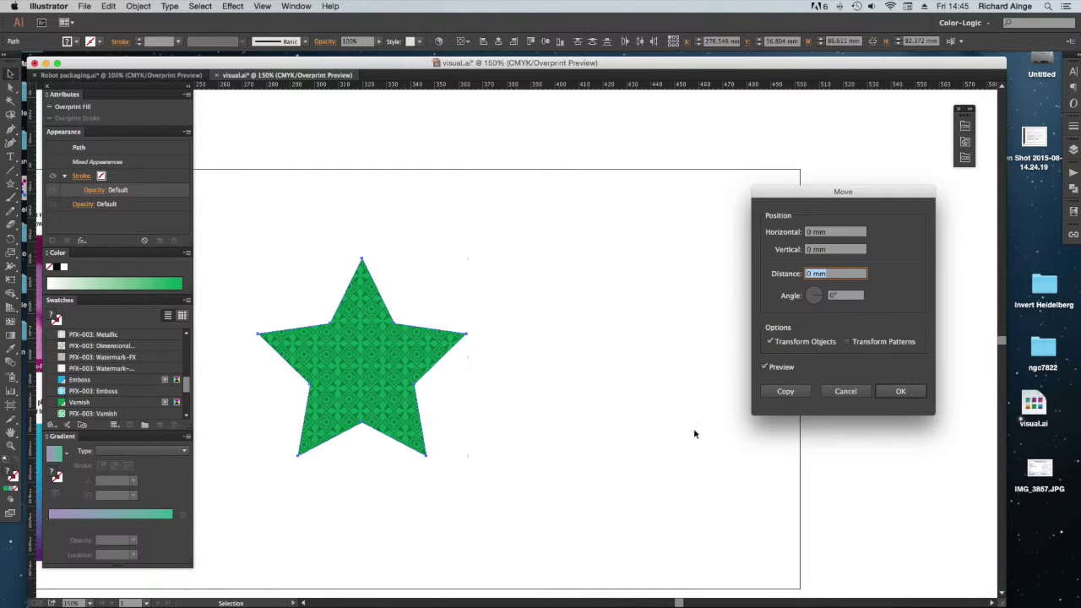
left_click(784, 392)
left_click_drag(389, 404, 643, 403)
left_click(558, 496)
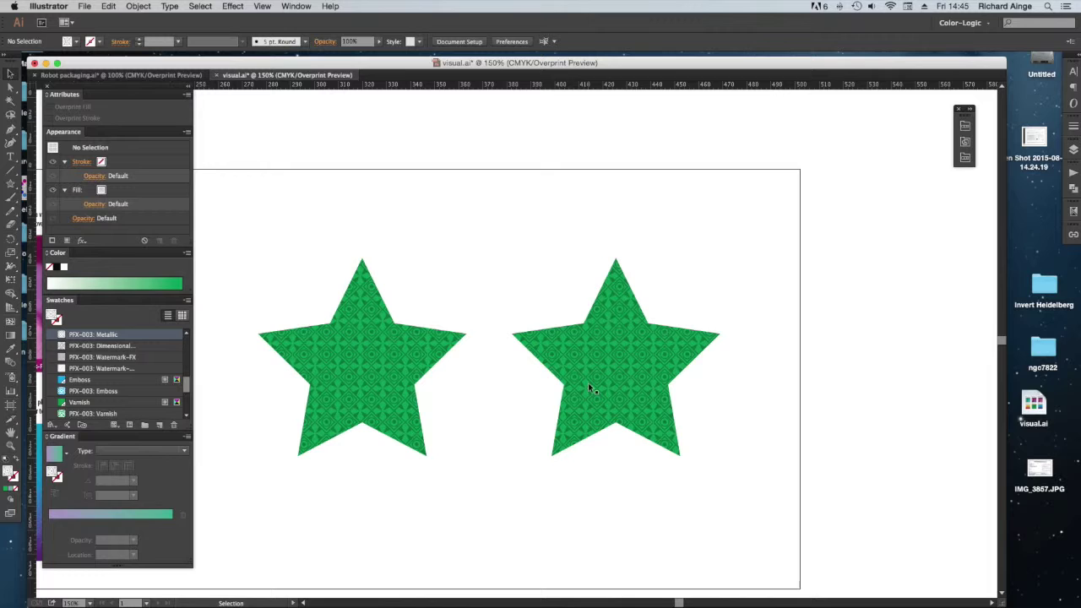
Scale both layers of the right-hand star uniformly to 150% with the Scale command, keeping pattern transformation off
left_click(20, 93)
left_click(505, 266)
left_click_drag(757, 253, 650, 380)
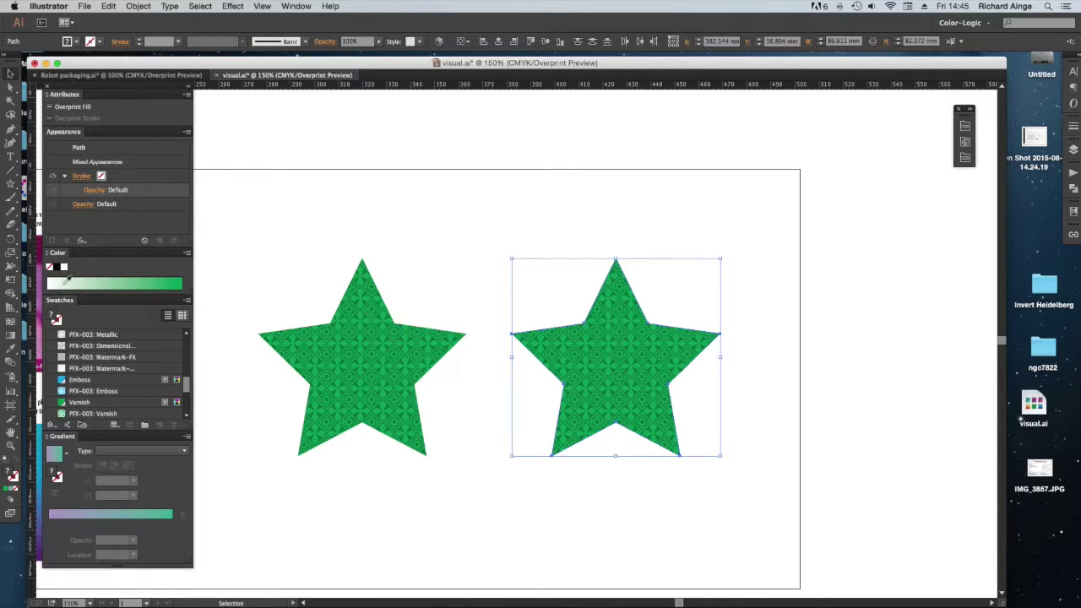
double_click(10, 253)
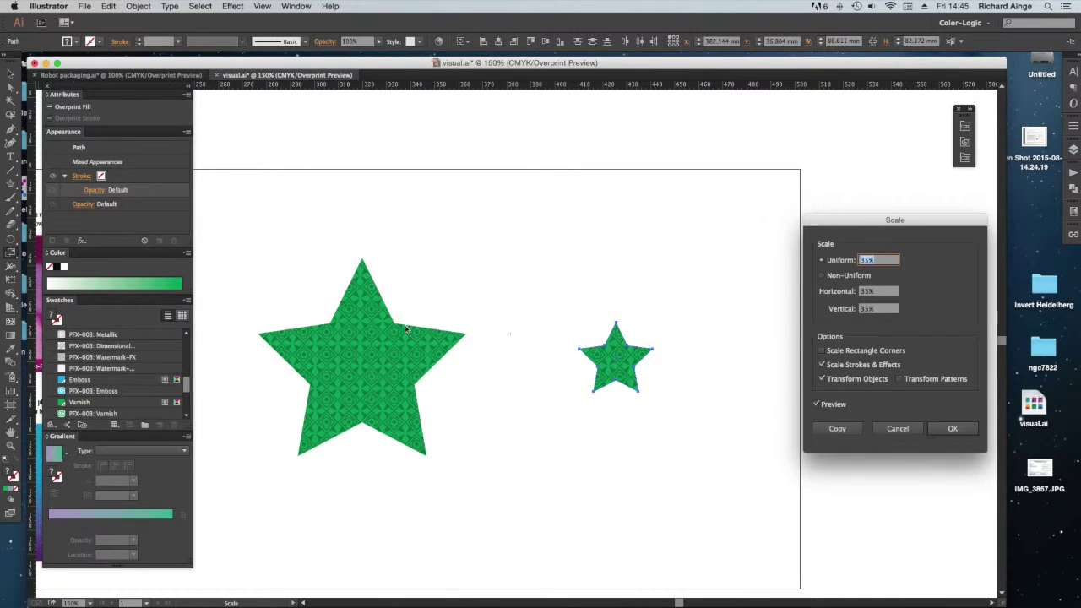
type("150")
key("Tab")
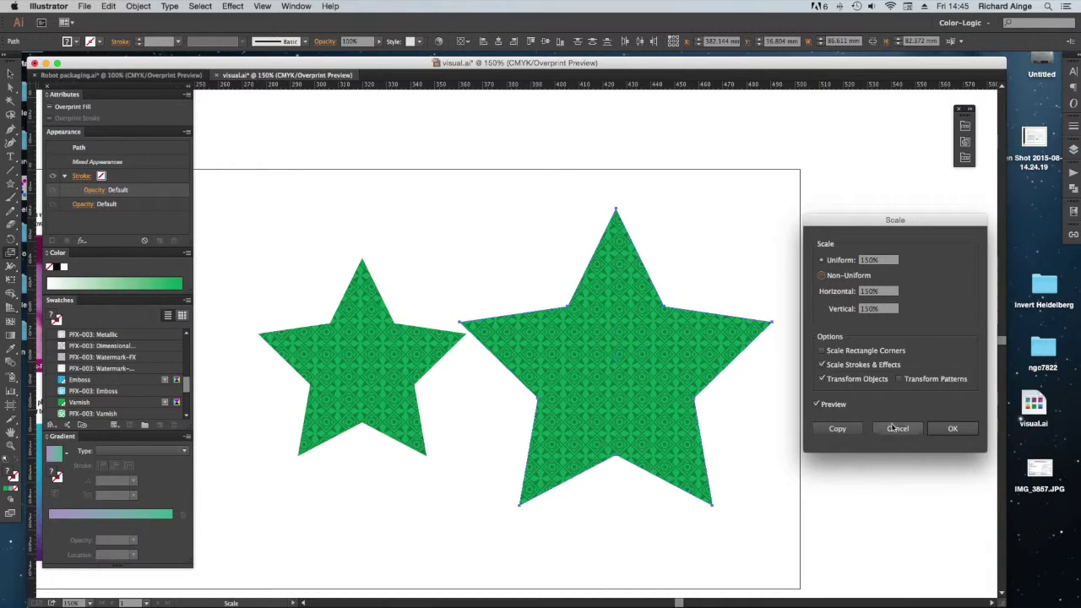
left_click(953, 430)
Resize the right-hand star freehand, first much larger and then to about 82 mm wide, and delete it
left_click(10, 74)
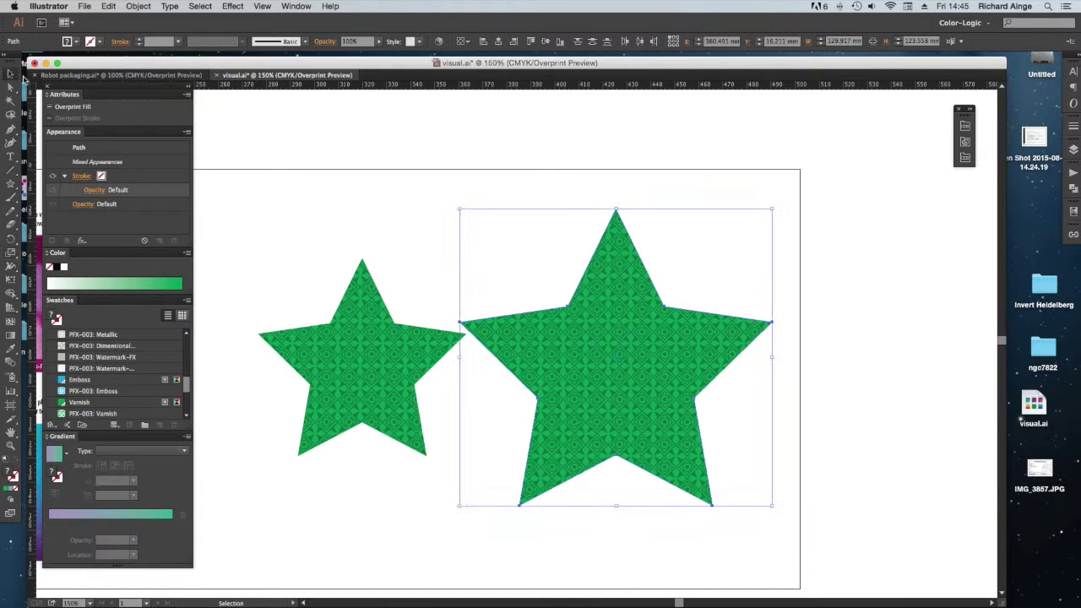
left_click_drag(461, 210, 354, 109)
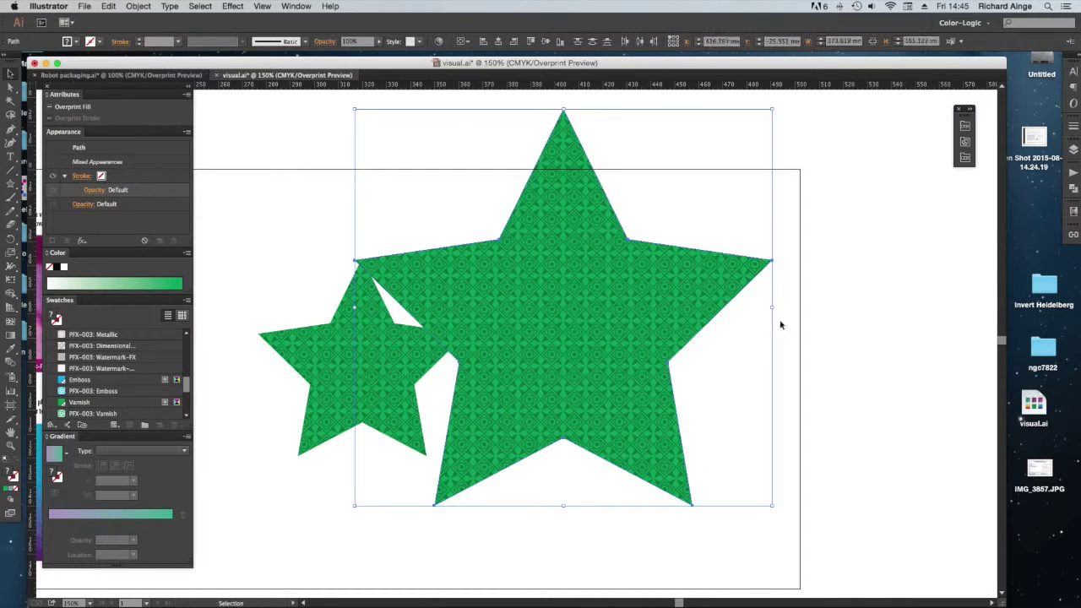
left_click_drag(355, 110, 575, 318)
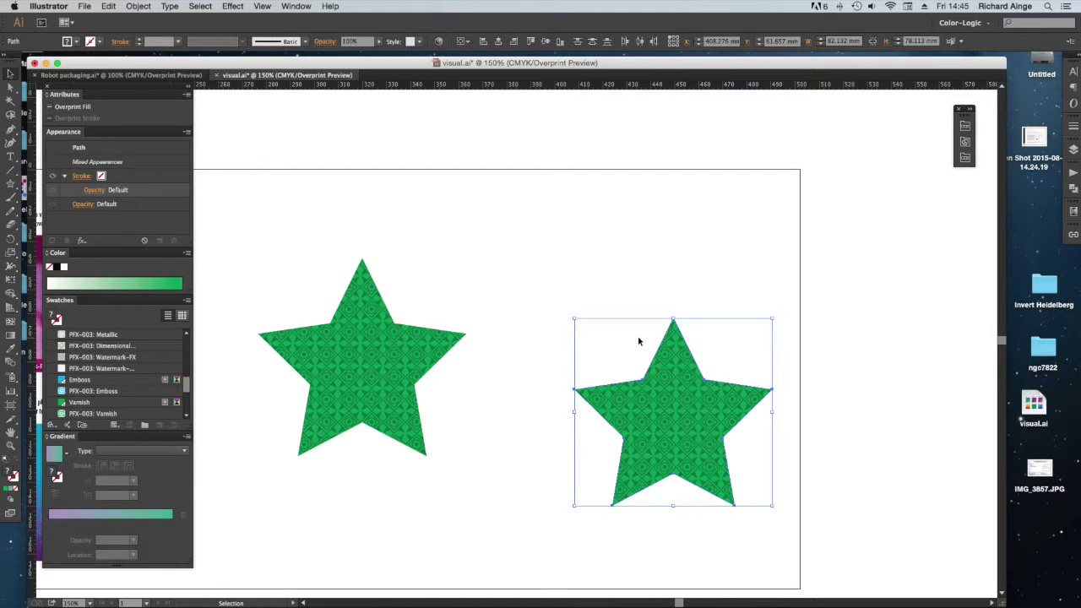
key("Delete")
Duplicate the remaining stacked stars through the Move command and position the new pair level on the right
left_click(329, 424)
key("Return")
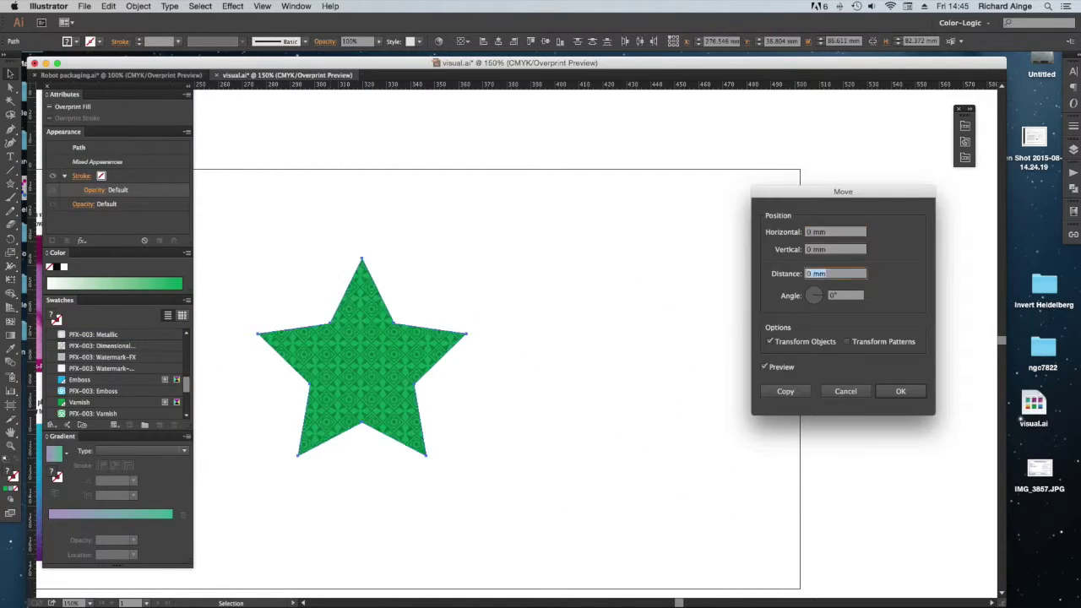
left_click(786, 391)
left_click_drag(377, 376, 629, 376)
left_click(528, 496)
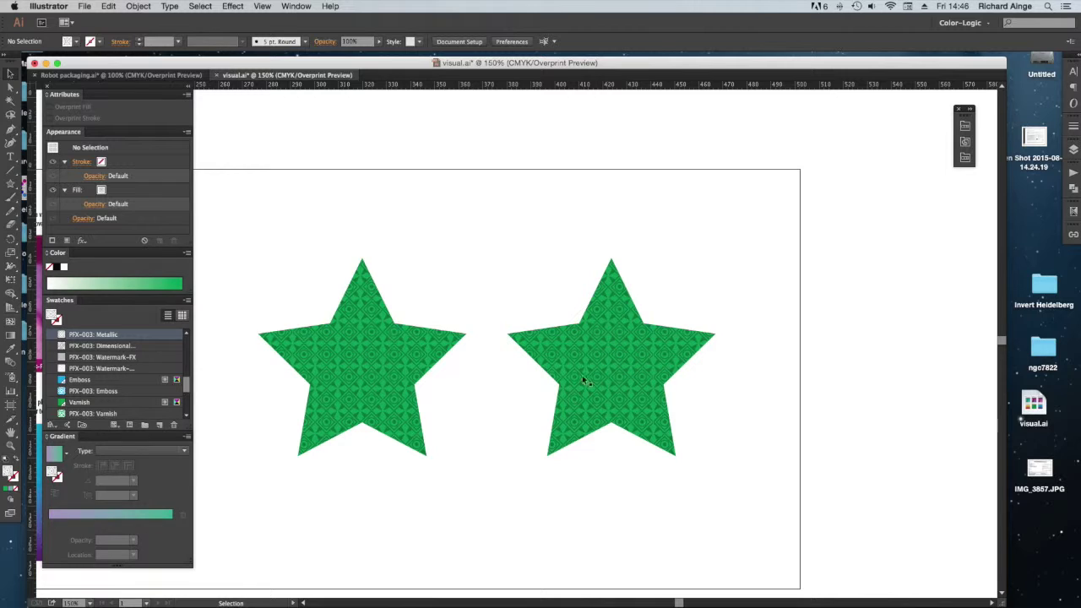
Select only the pattern layer of the right-hand star, pull it off the green base, and undo that move
left_click(10, 93)
left_click(586, 359)
left_click_drag(585, 359, 682, 365)
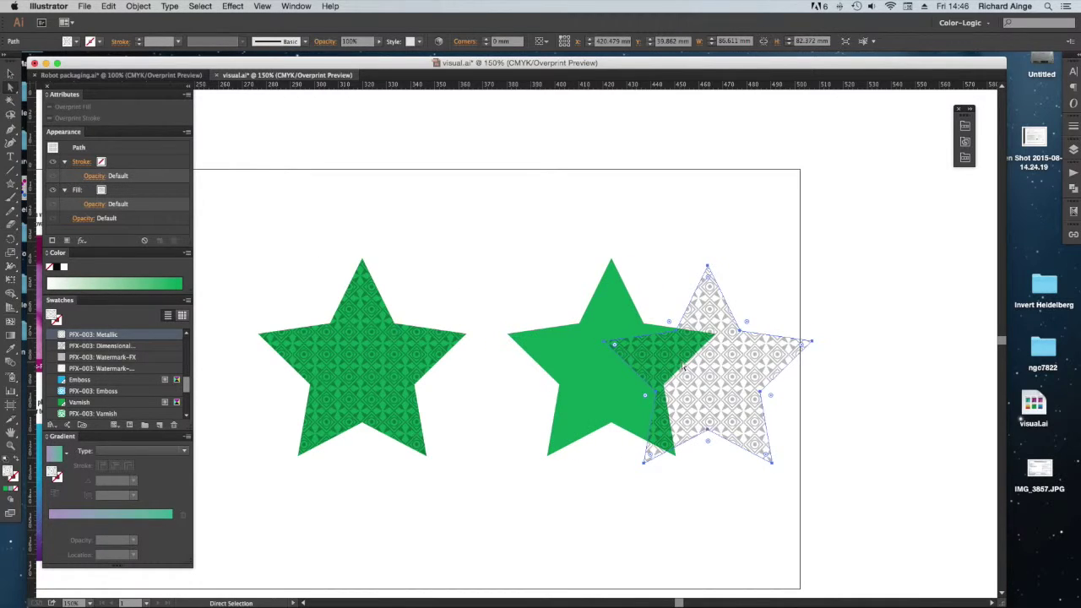
key("super+z")
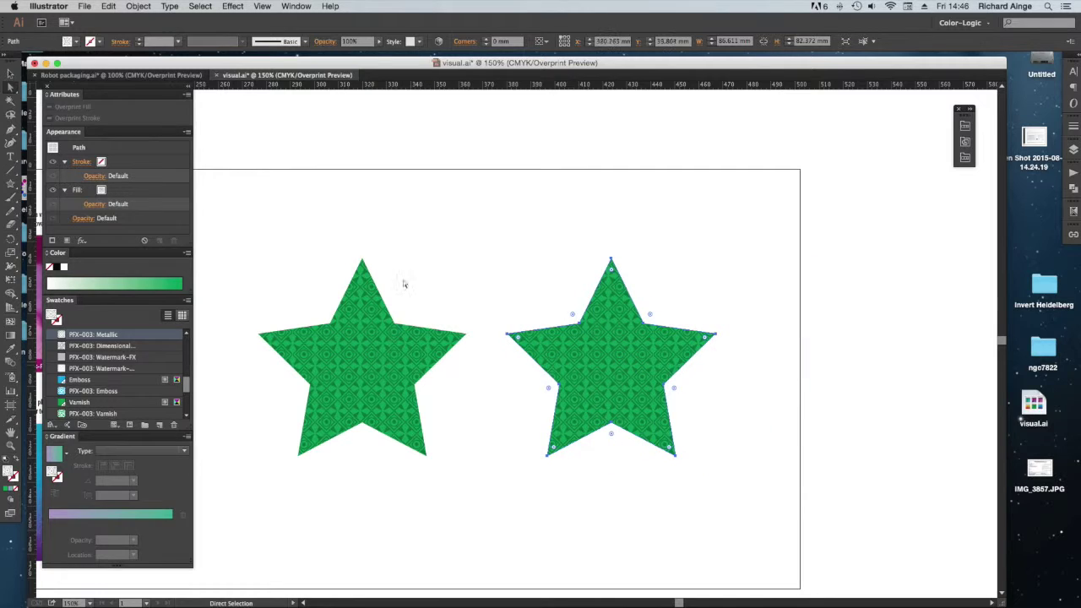
Scale only the pattern inside the right-hand star to 150%, with Transform Objects off and Transform Patterns on, and deselect it
left_click(11, 255)
double_click(11, 255)
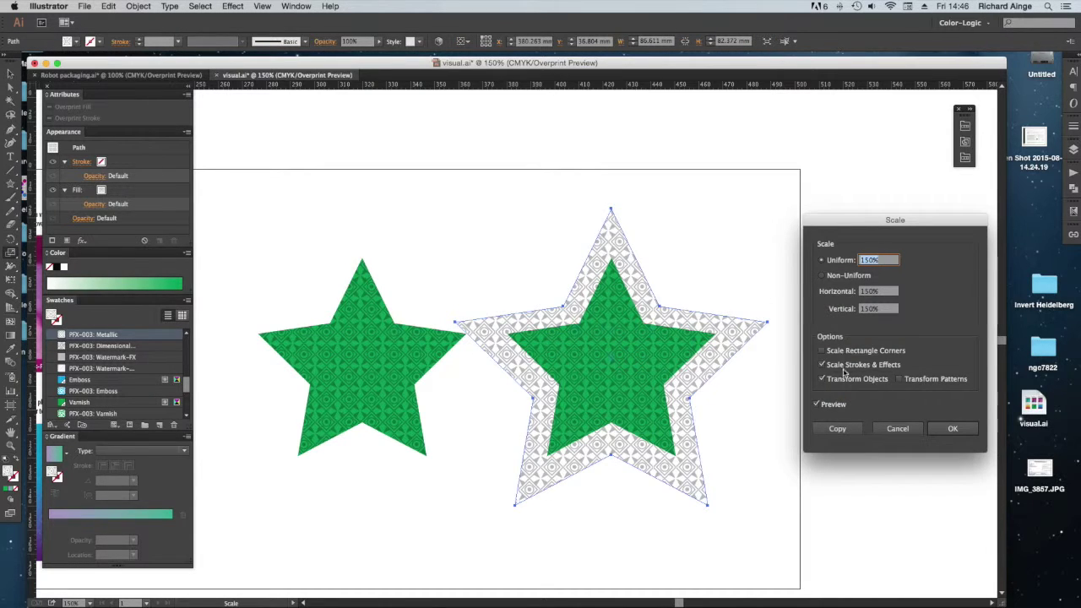
left_click(838, 380)
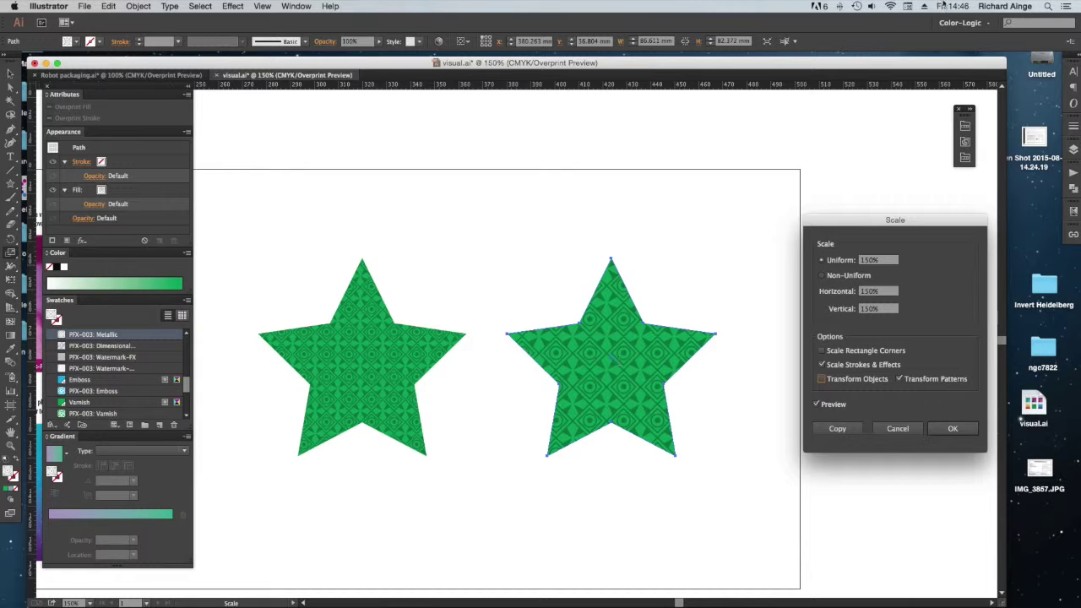
left_click(953, 430)
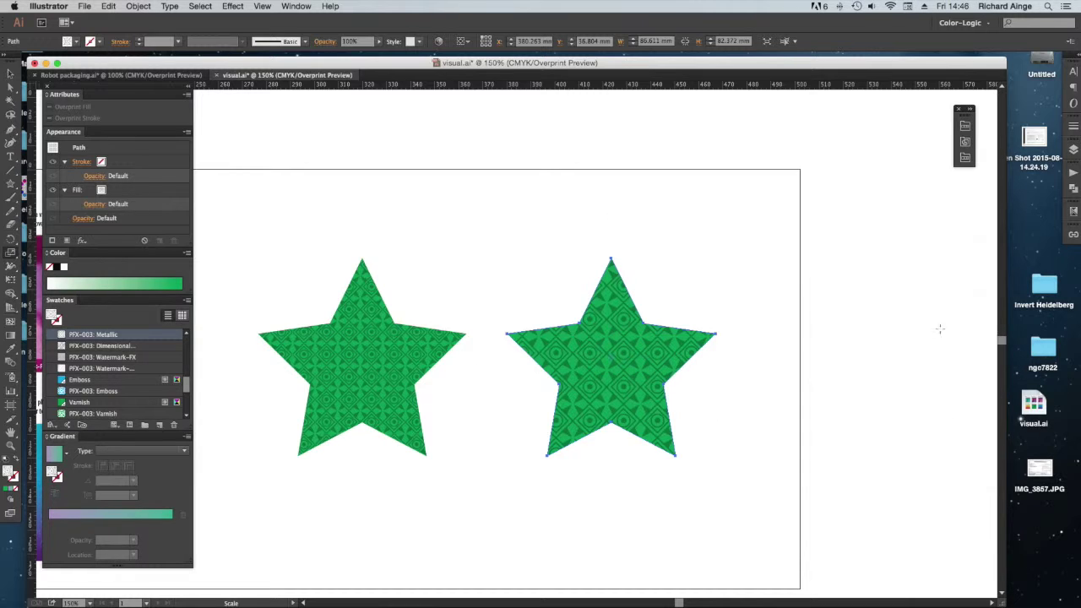
left_click(12, 88)
left_click(487, 236)
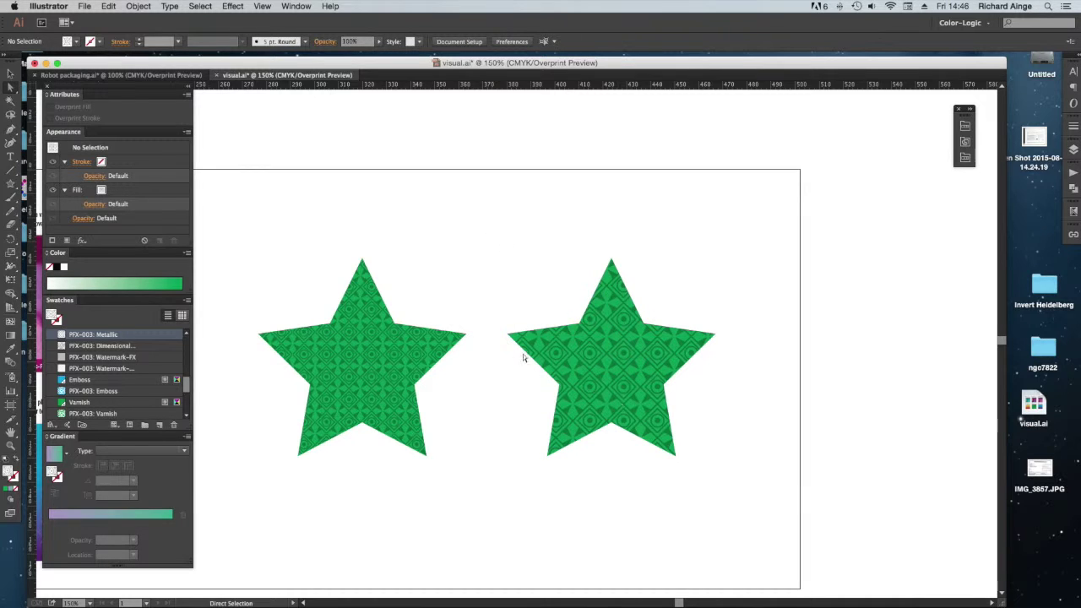
left_click(506, 347, "alt+super")
left_click(507, 347, "alt+super")
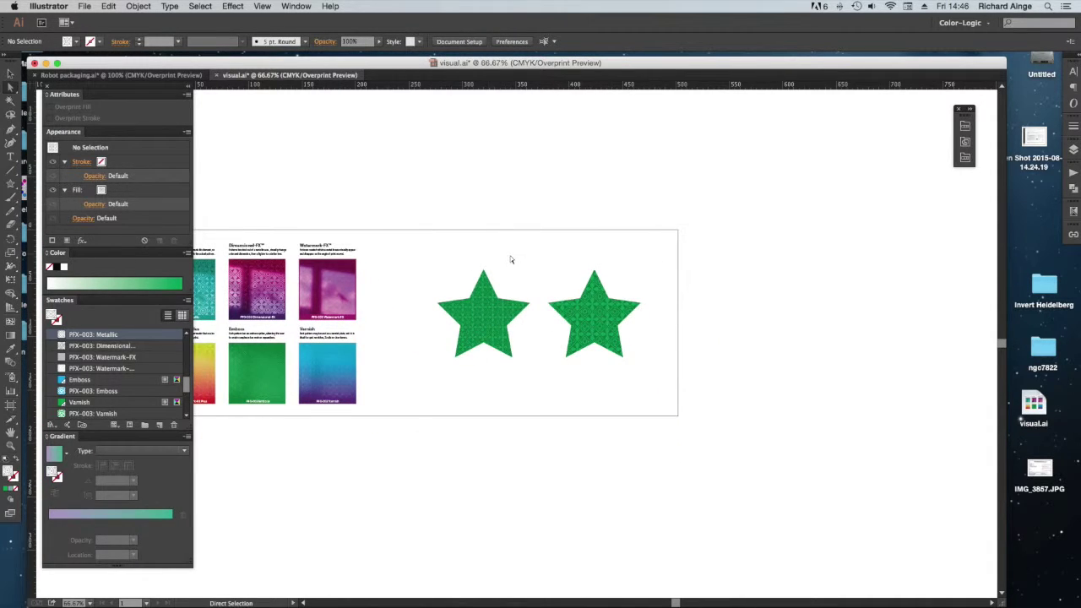
key("z")
left_click_drag(409, 181, 734, 430)
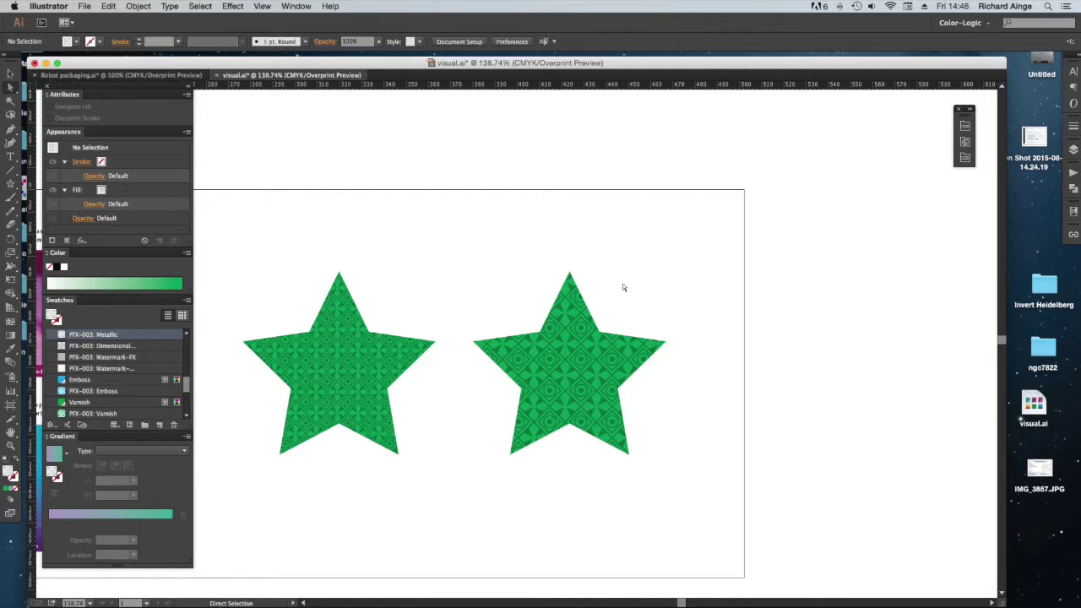
Select both layers of the right-hand star and delete them
left_click(566, 347)
left_click(586, 454)
left_click(563, 362)
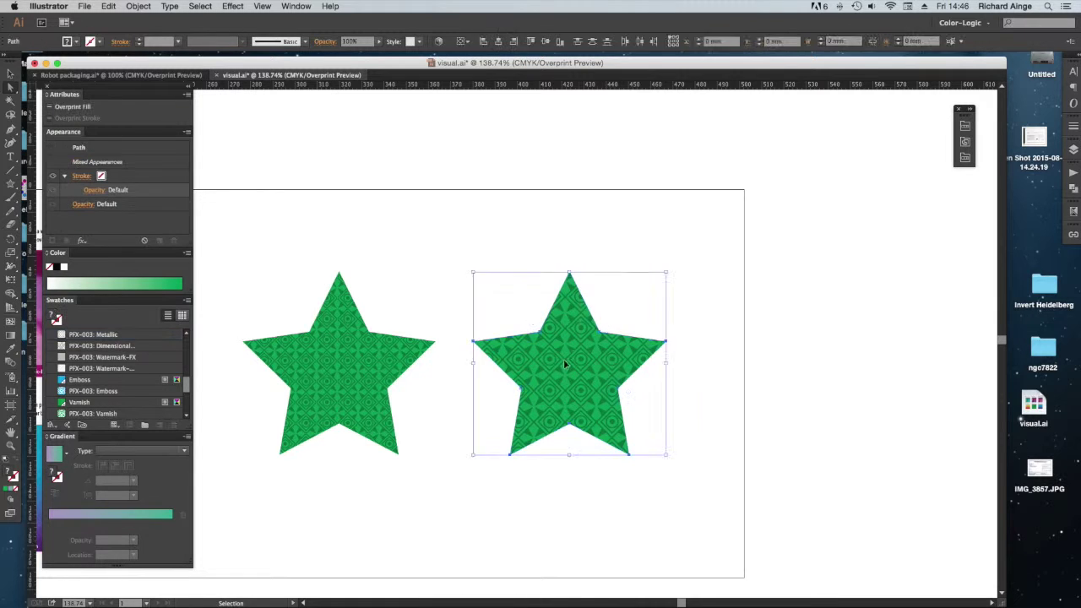
key("Delete")
Duplicate the left star's stacked layers through the Move command at 0 mm and position the copy level on its right
left_click(11, 73)
left_click_drag(444, 224, 321, 340)
key("Return")
type("0")
key("Tab")
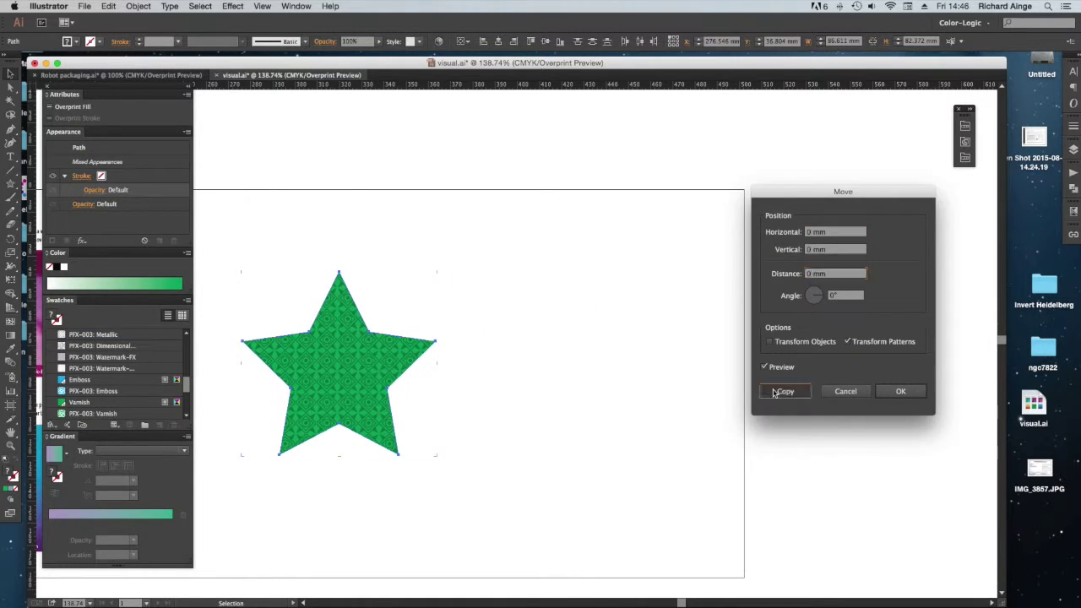
left_click(786, 391)
left_click_drag(594, 357, 589, 387)
left_click(198, 255)
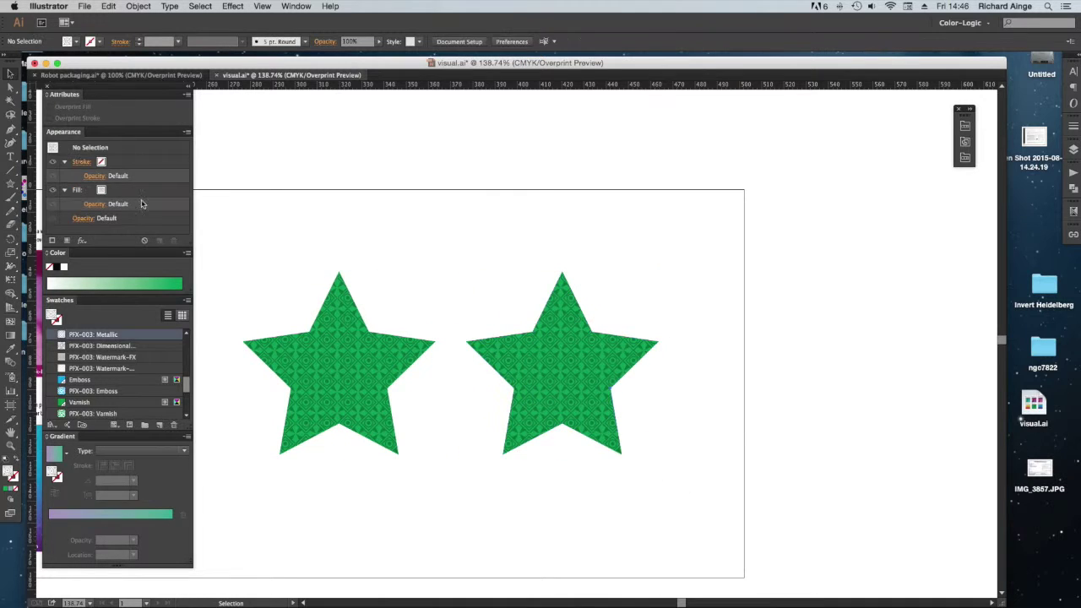
Preview scaling the right-hand star and its pattern together to 150%, cancel the scaling, and delete that star
left_click(10, 85)
left_click(519, 377)
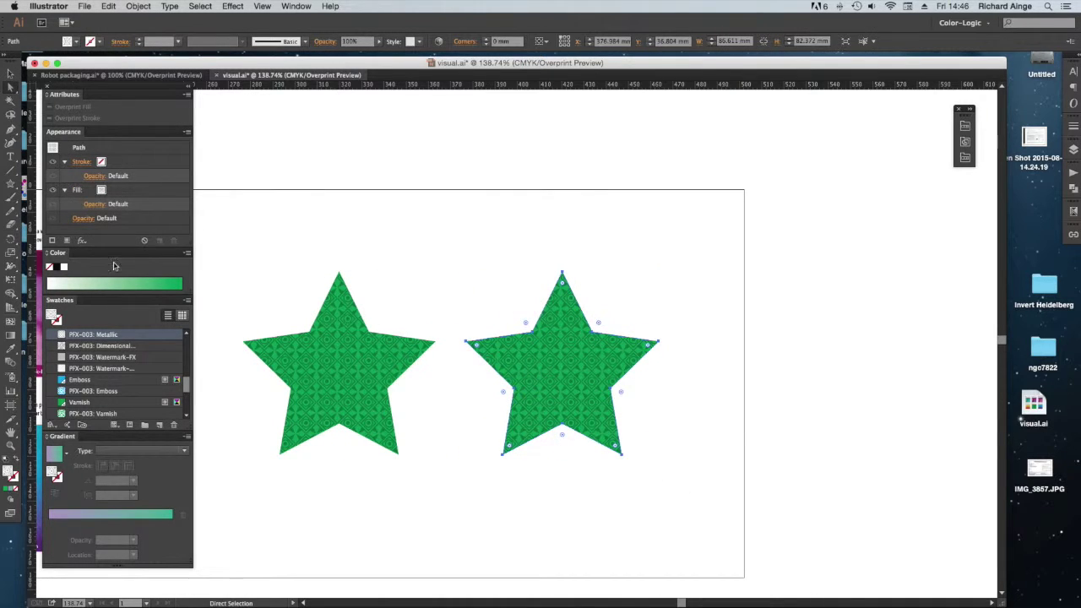
left_click_drag(729, 280, 464, 457)
double_click(12, 250)
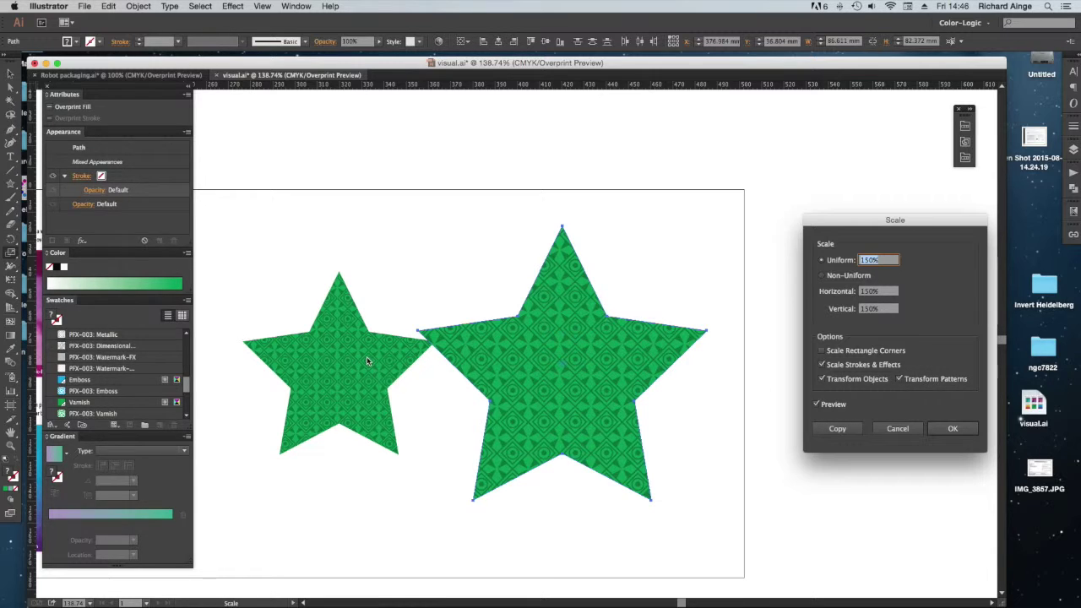
left_click(916, 428)
key("v")
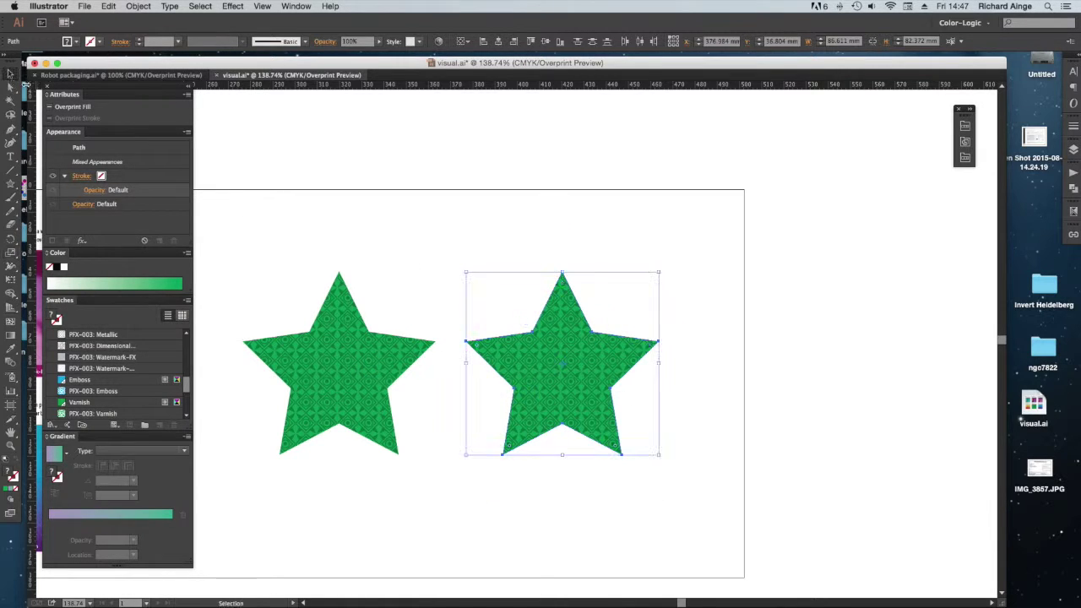
key("Delete")
Copy both layers of the remaining star with Move at 0 mm and place the duplicate level on the right
left_click_drag(475, 287, 404, 382)
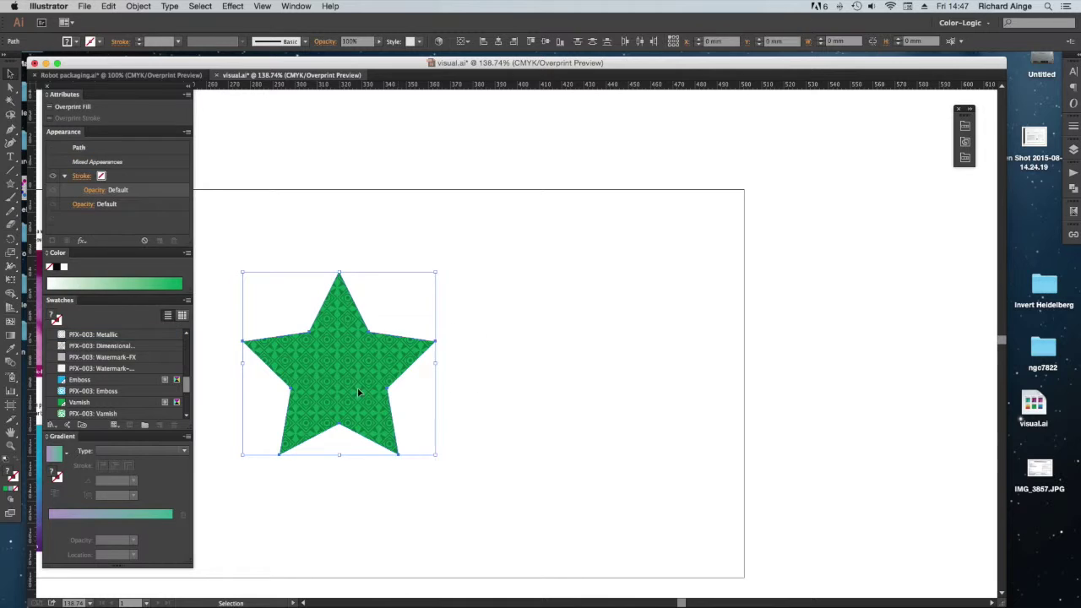
key("Return")
type("0")
key("Tab")
key("Tab")
left_click(785, 391)
left_click_drag(382, 376, 612, 376)
left_click(501, 488)
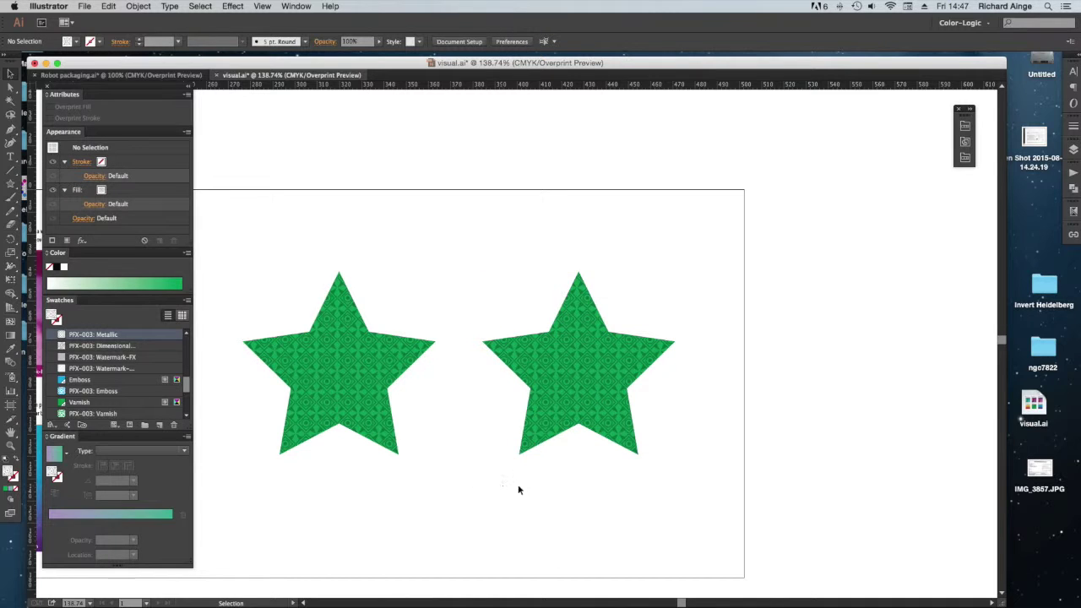
Rotate the right-hand star 45° with Transform Objects on and Transform Patterns off
left_click_drag(673, 255, 472, 488)
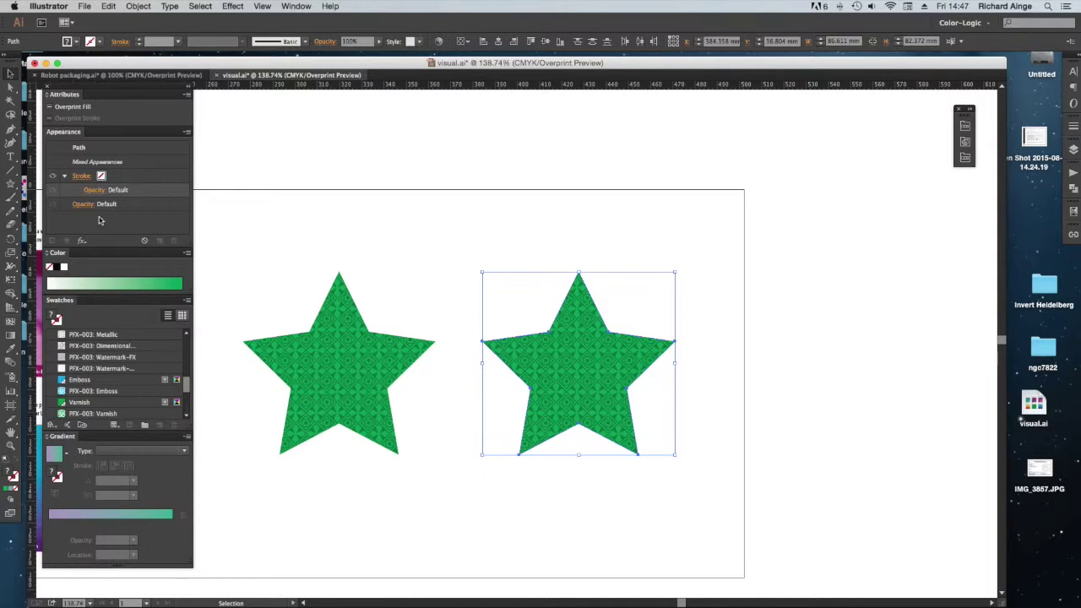
double_click(11, 240)
left_click_drag(302, 287, 718, 141)
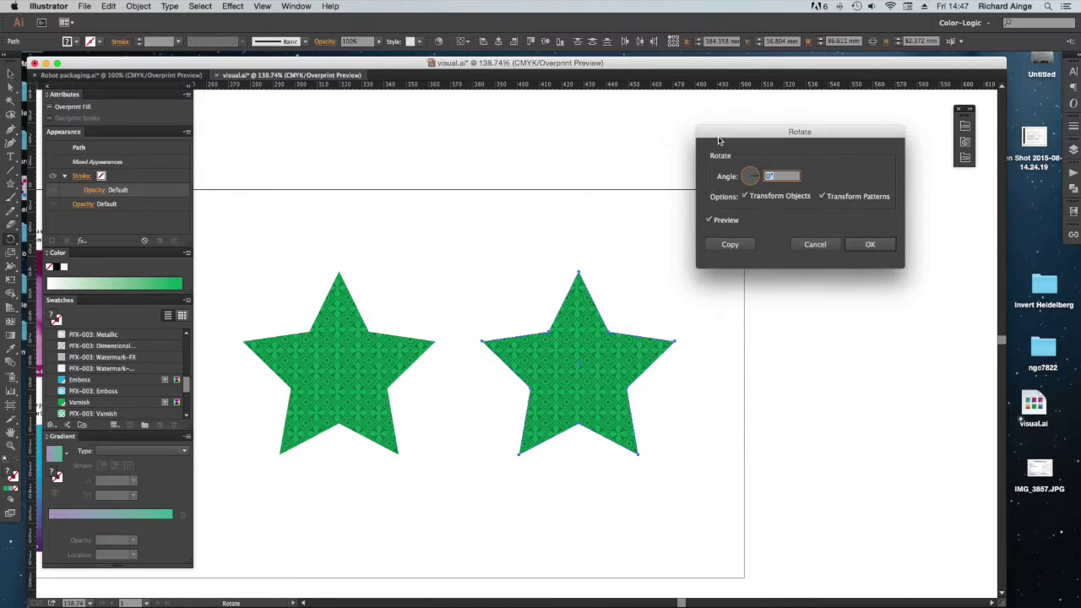
left_click(821, 195)
key("Tab")
key("Tab")
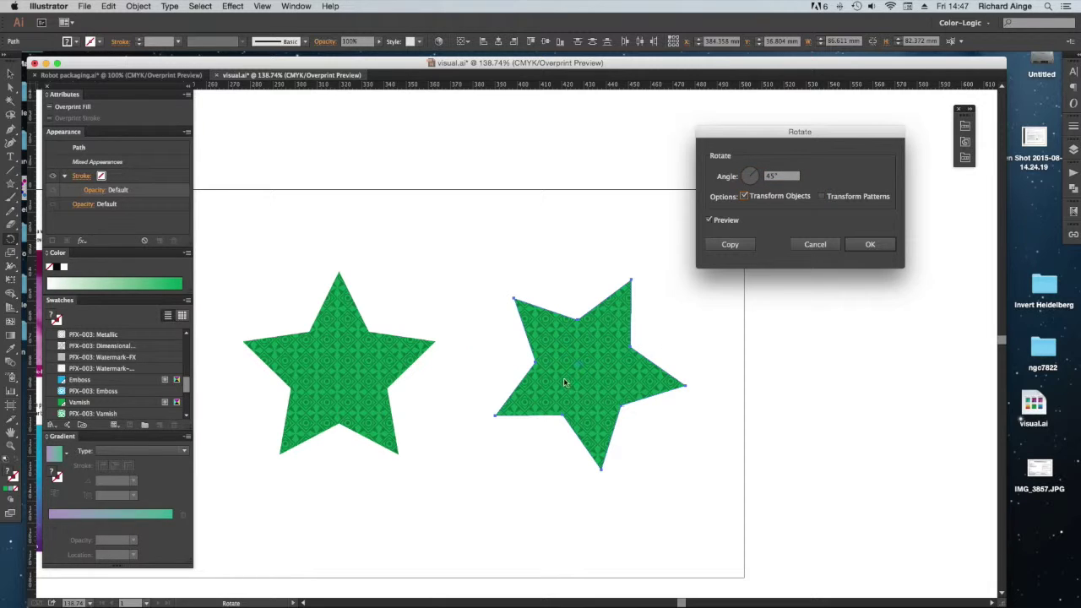
key("Return")
key("v")
Shift both stars up past the artboard's upper edge and place a Move-command copy of the pair directly below them
left_click_drag(273, 212, 634, 252)
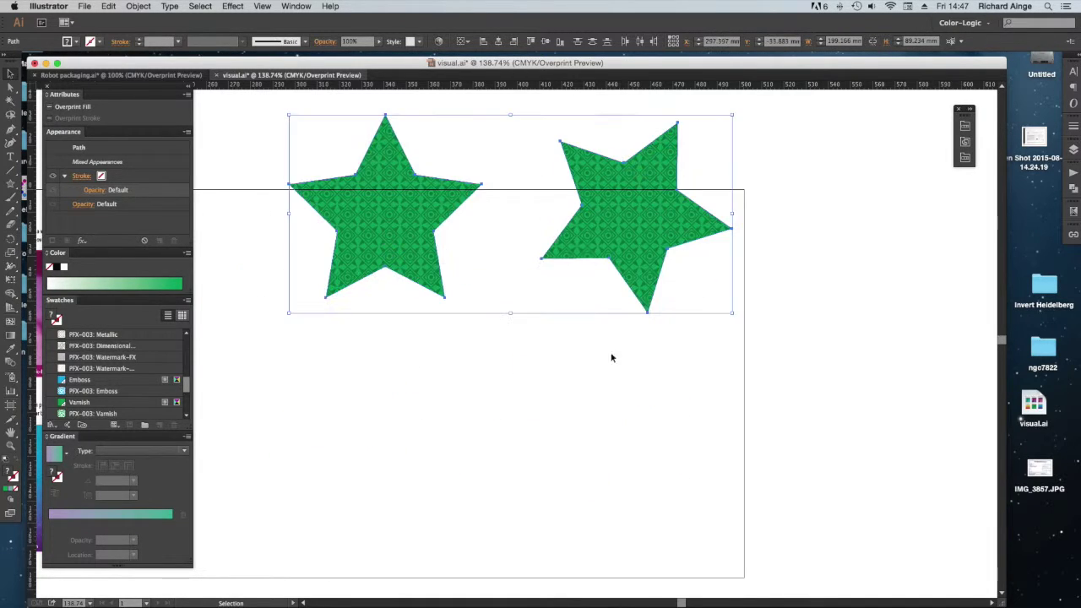
key("Return")
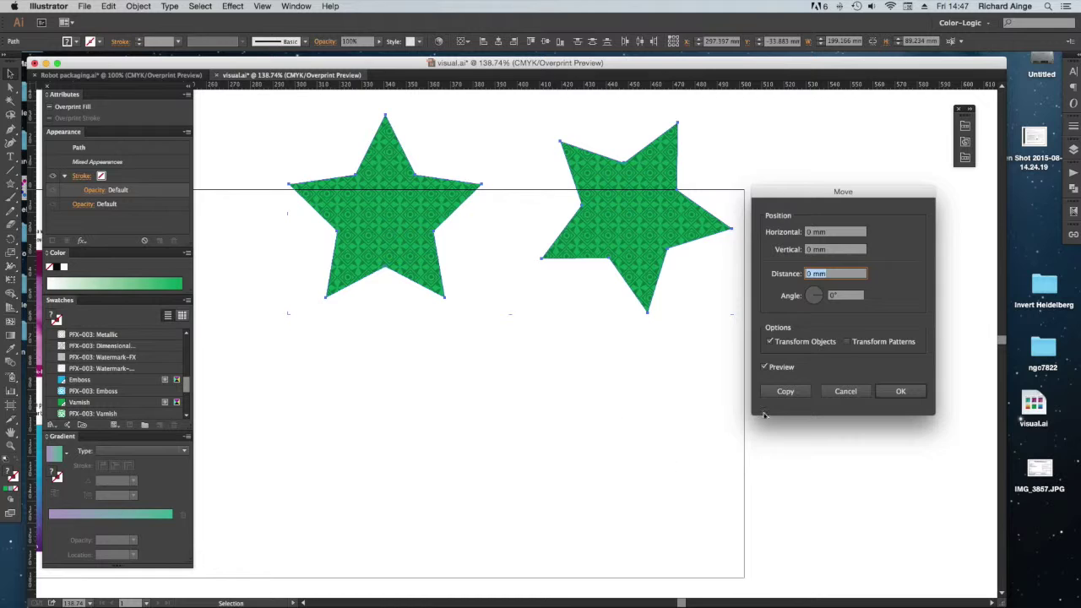
left_click(785, 391)
left_click_drag(625, 252, 626, 460)
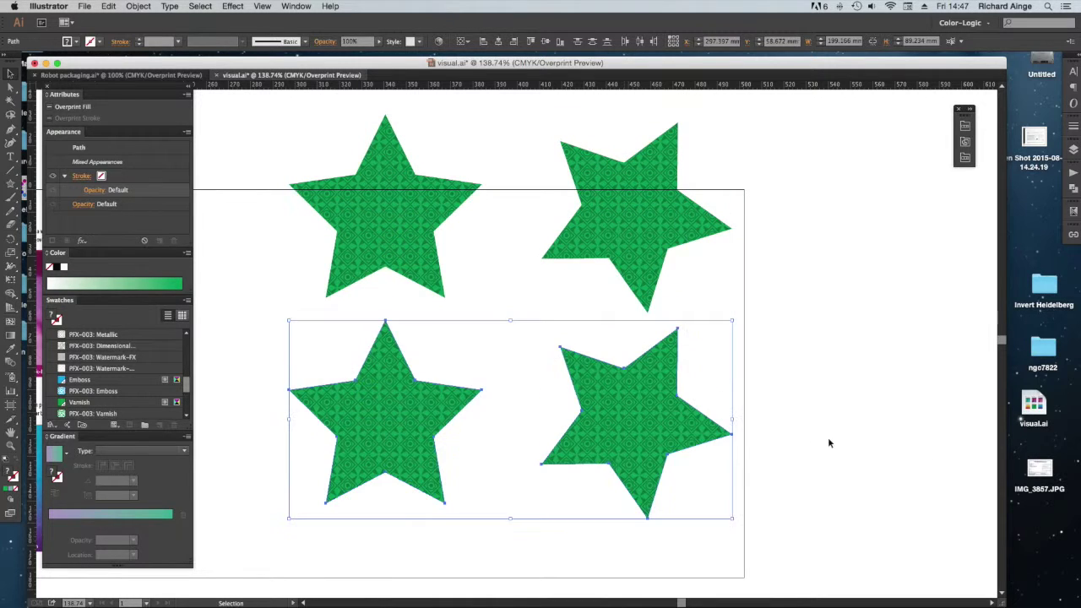
left_click(802, 437)
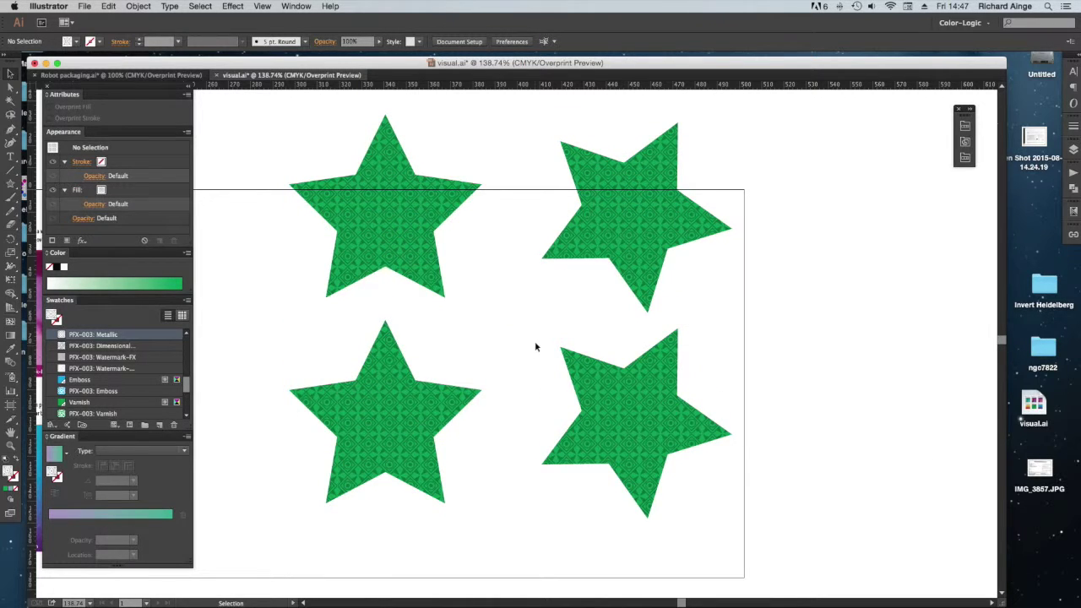
Replace the rotated star in the lower row with a copy of the upright star beside it, made through the Move command
left_click(612, 417)
key("BackSpace")
left_click_drag(604, 375, 371, 478)
key("Return")
key("Tab")
type("0")
key("Tab")
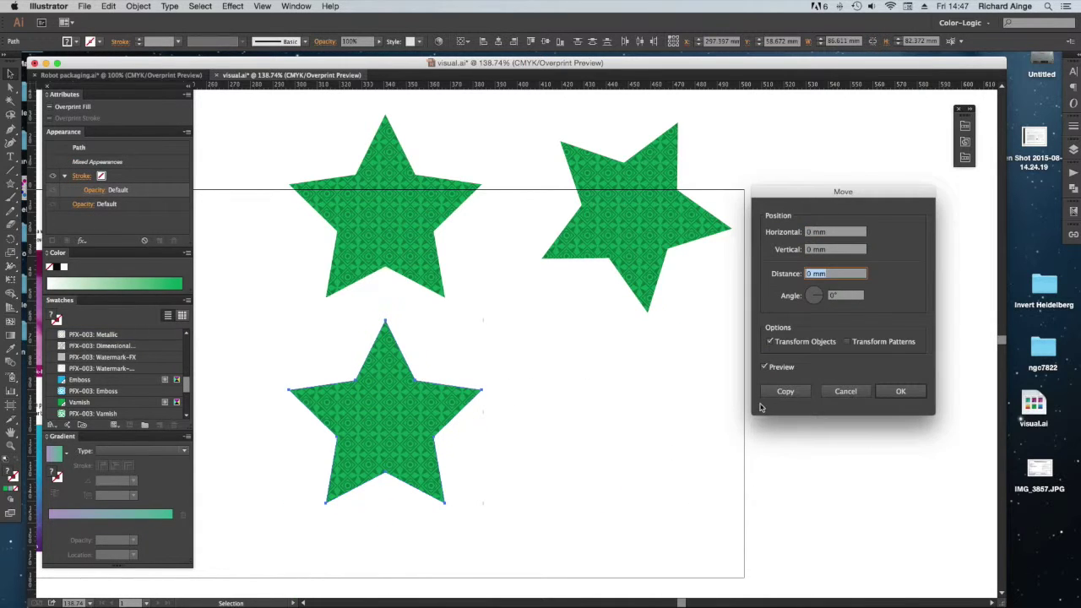
left_click(785, 391)
left_click_drag(404, 453, 640, 453)
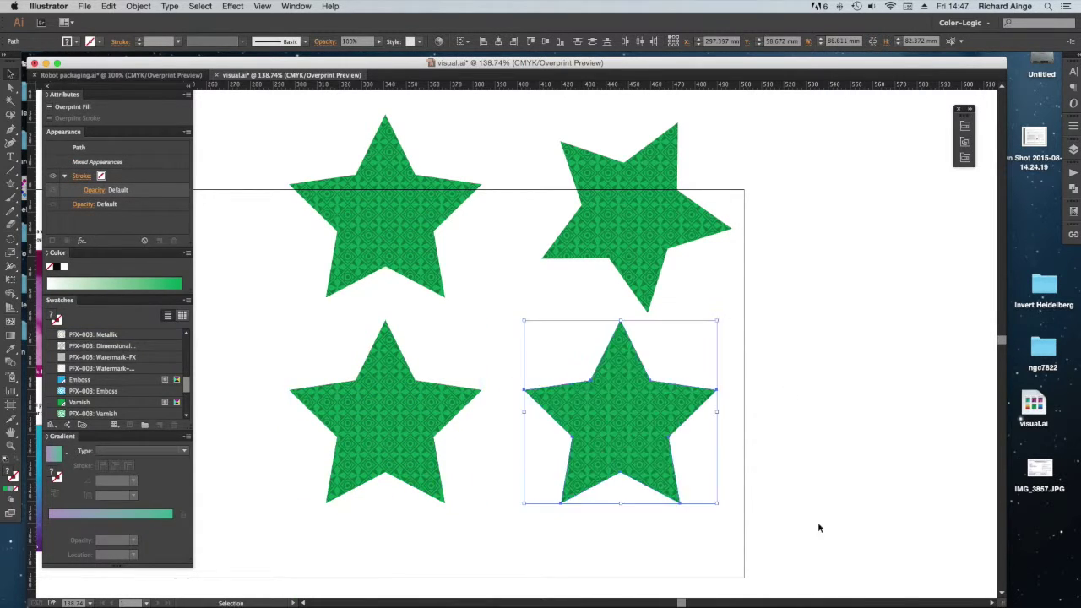
left_click(766, 502)
Rotate only the pattern of the lower-right star 45°, with Transform Objects off and Transform Patterns on, and deselect it
left_click(643, 426)
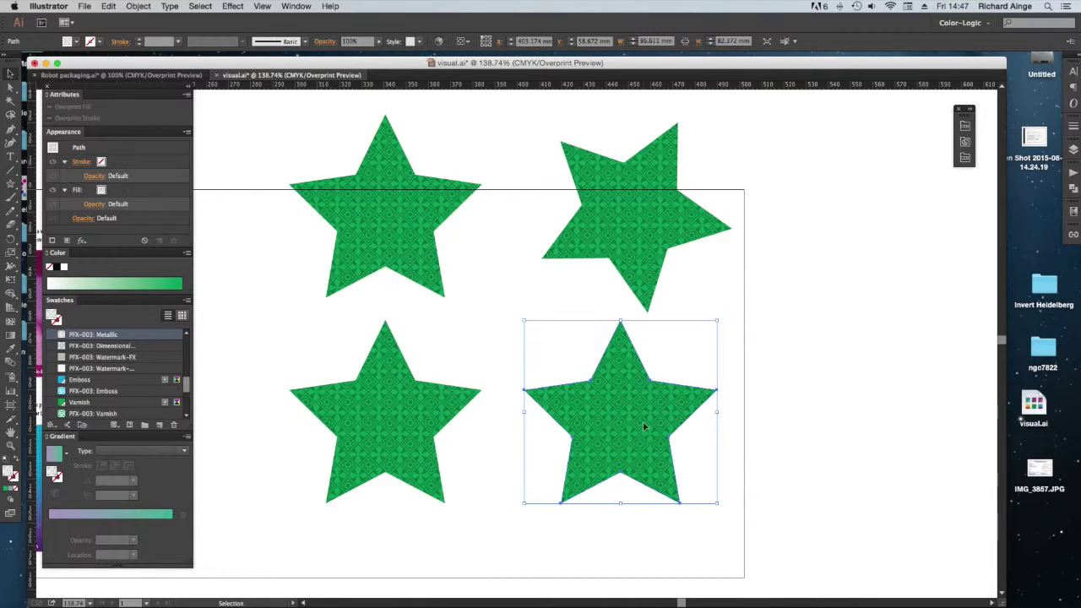
double_click(10, 239)
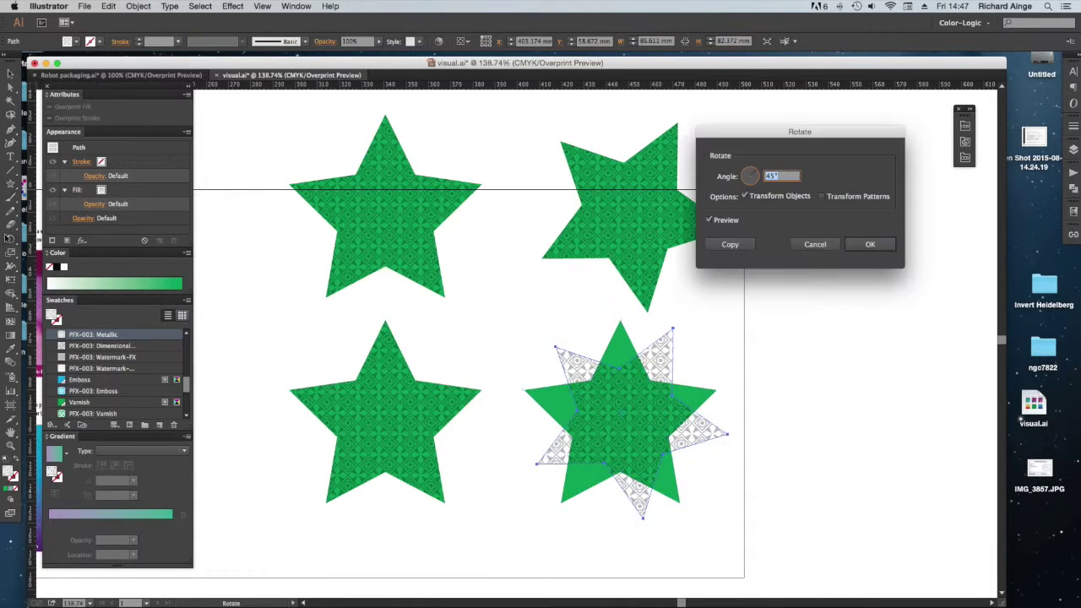
left_click(774, 196)
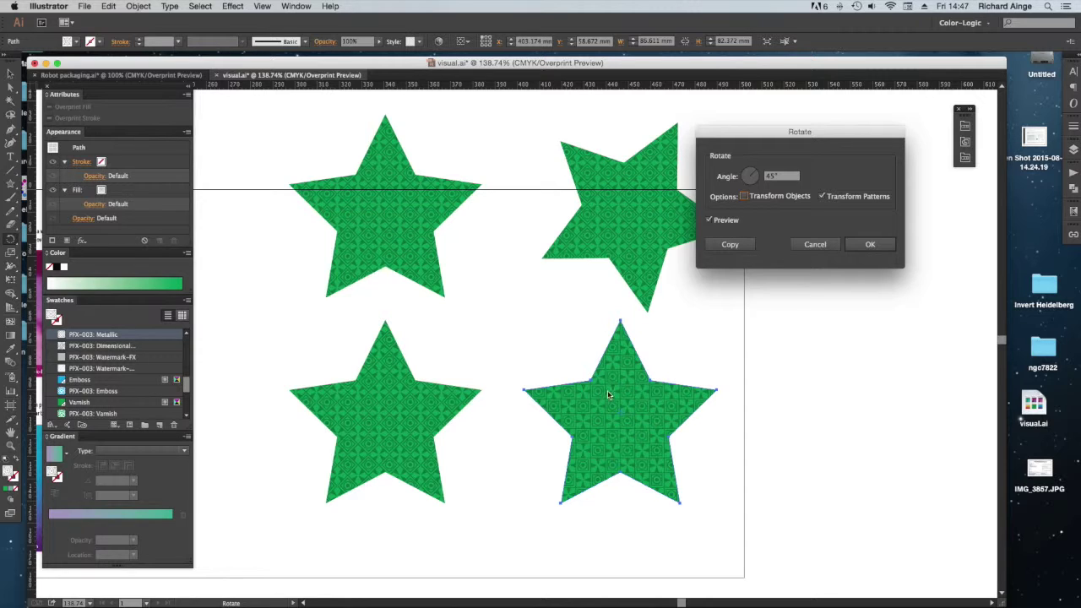
left_click(857, 246)
key("a")
left_click(732, 355)
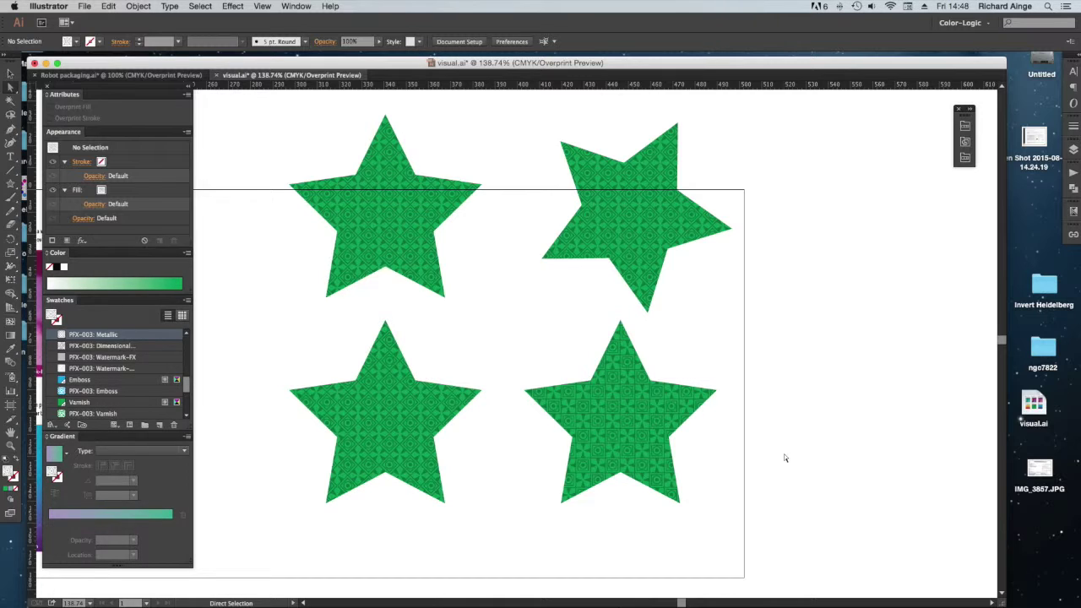
Shift all four stars up and place a copy of the second row's left star directly below it
left_click(19, 74)
left_click_drag(287, 151, 624, 336)
left_click(442, 433)
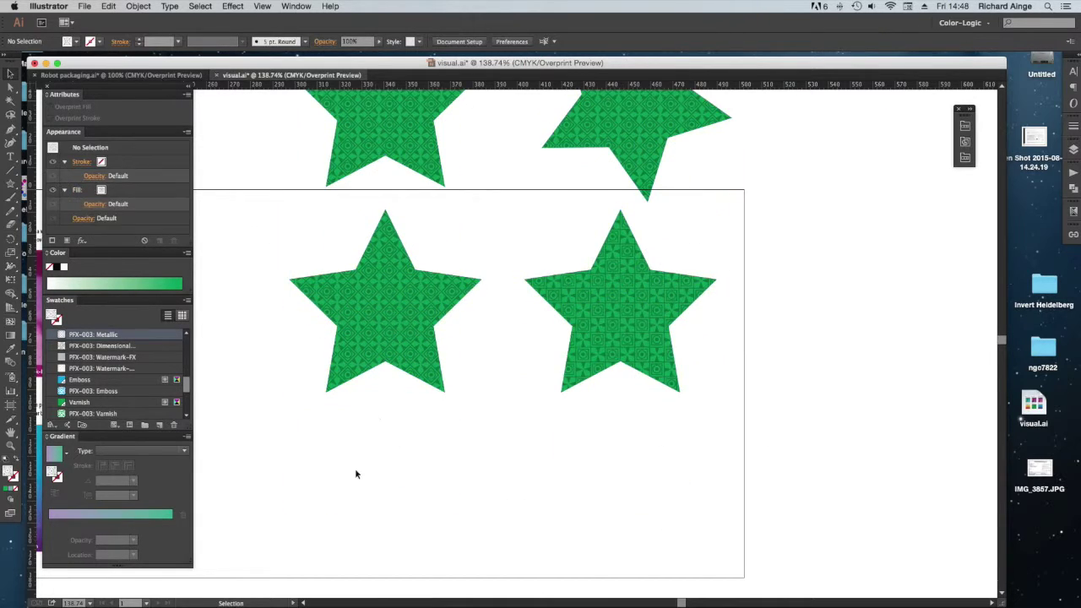
left_click(436, 314)
key("Return")
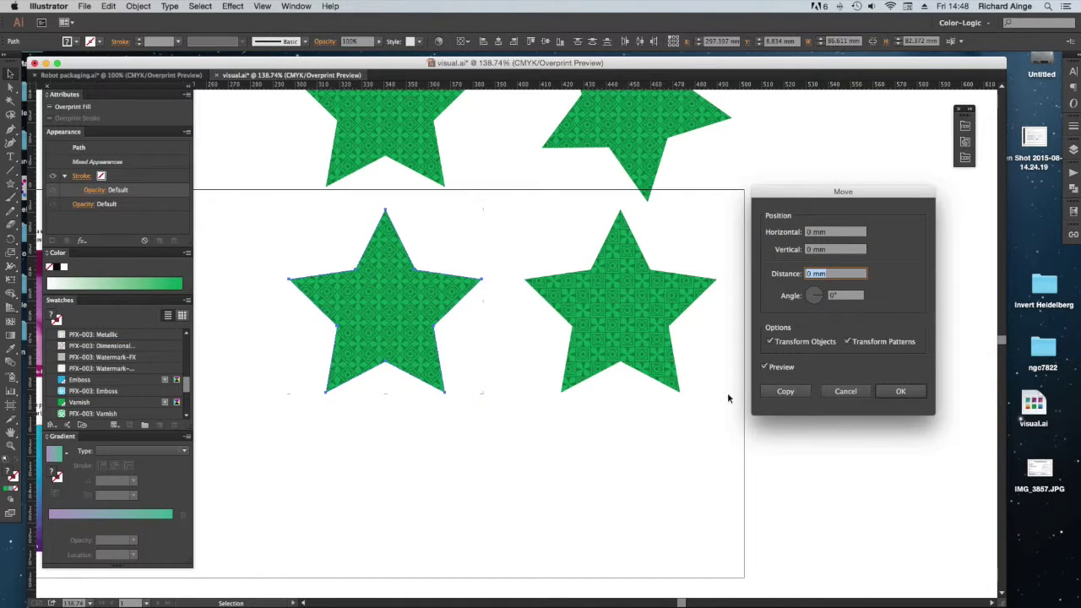
key("Escape")
left_click_drag(399, 296, 399, 510)
Duplicate the bottom star through the Move command at 0 mm and position the copy level on its right
left_click_drag(545, 454, 541, 357)
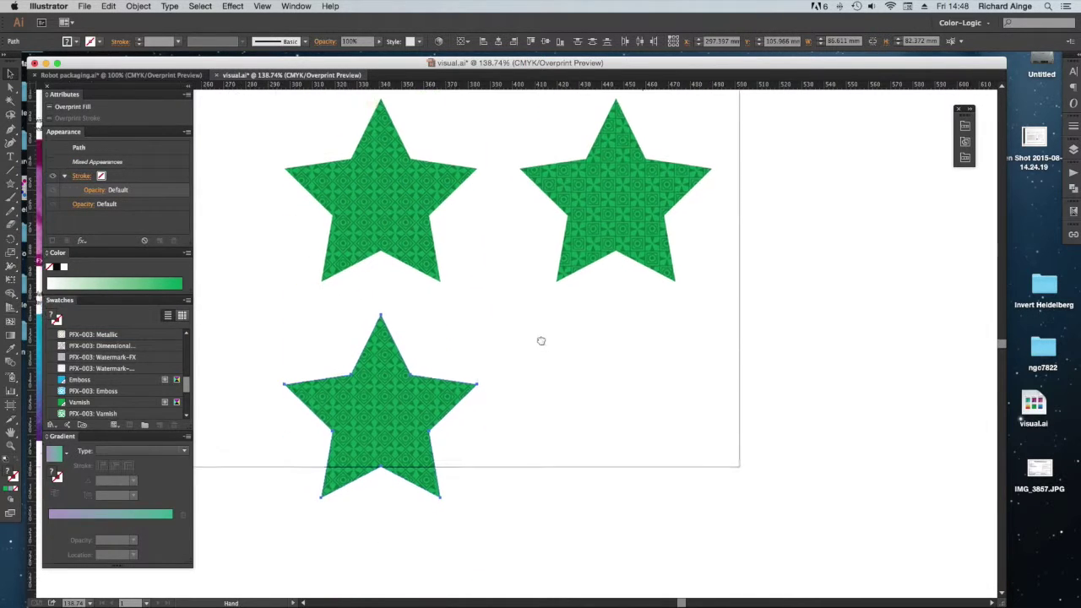
key("Return")
type("0")
left_click(783, 394)
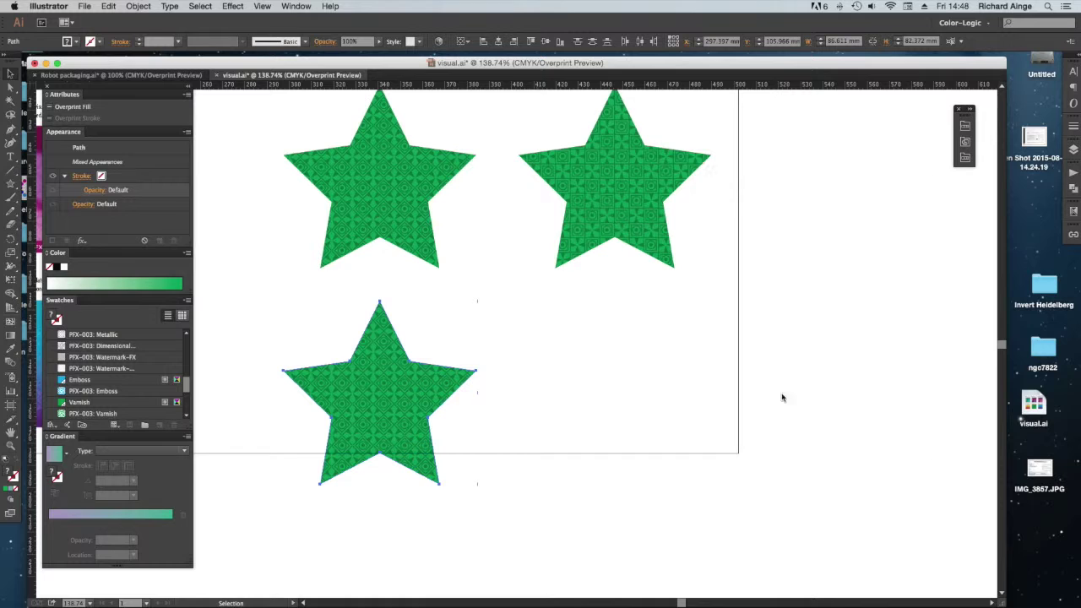
left_click_drag(406, 410, 651, 410)
Rotate the bottom-right star and its pattern together by 45°, with Transform Objects and Transform Patterns both on
left_click(530, 345)
left_click(605, 441)
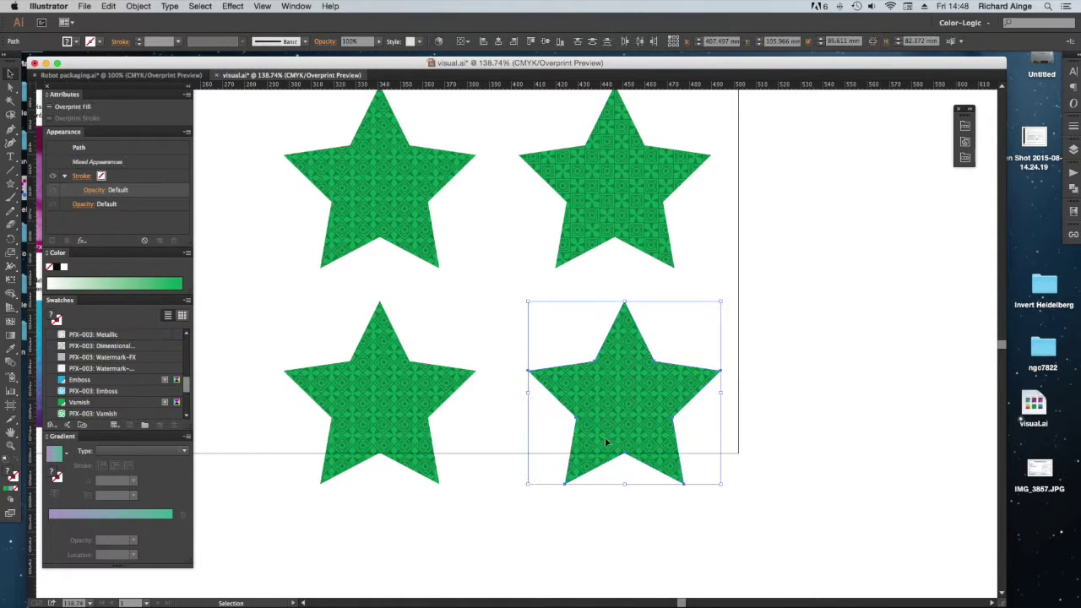
double_click(10, 239)
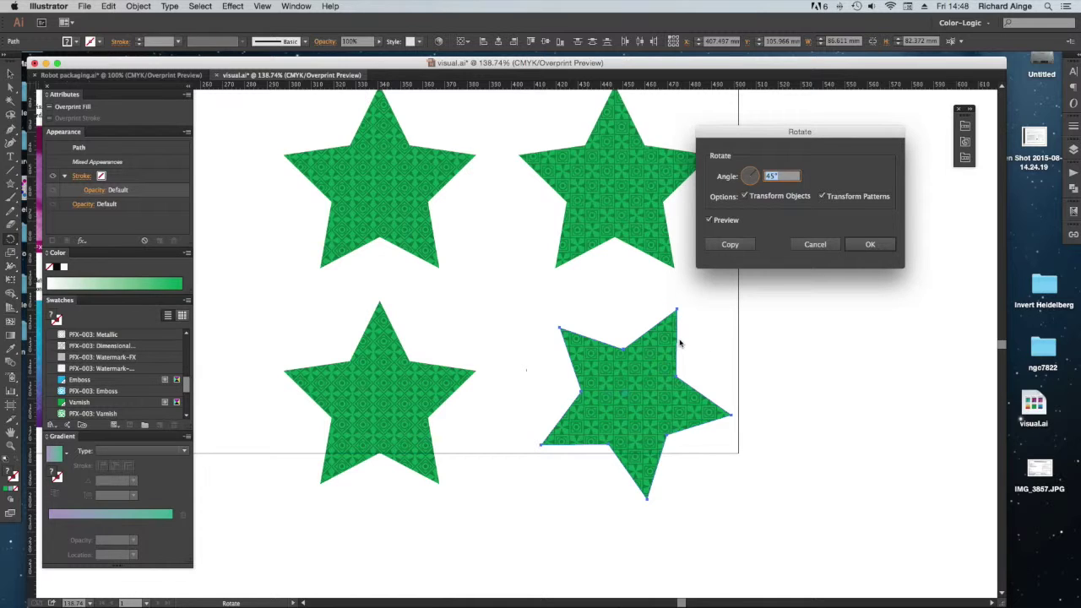
left_click(868, 244)
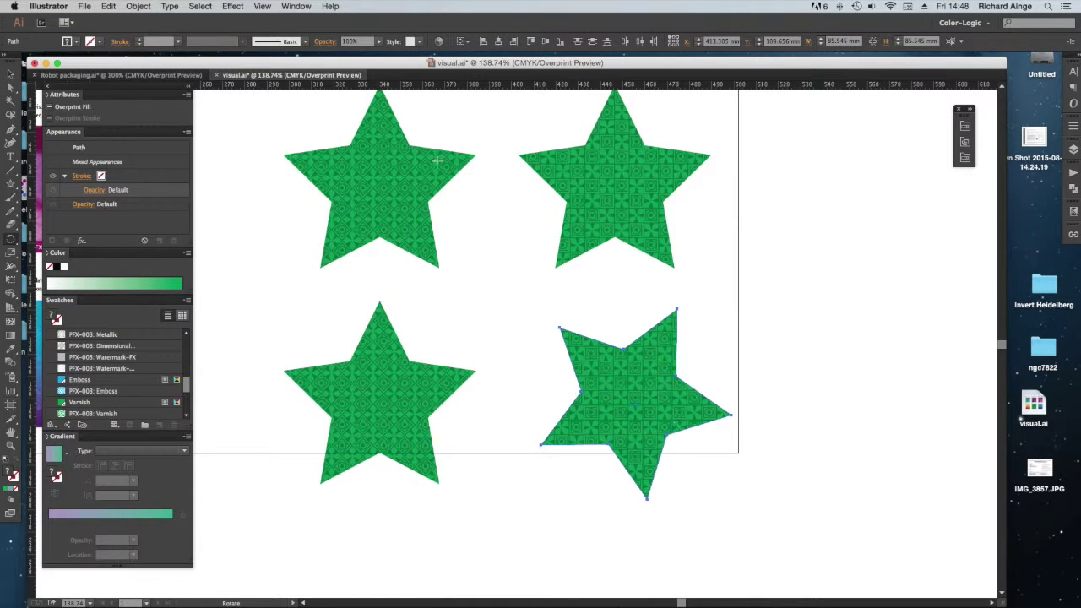
Scale only the pattern in the rotated bottom-right star to 150%, with Transform Objects off and Transform Patterns on, and deselect it
left_click(10, 87)
left_click(808, 324)
left_click(650, 379)
key("s")
key("Return")
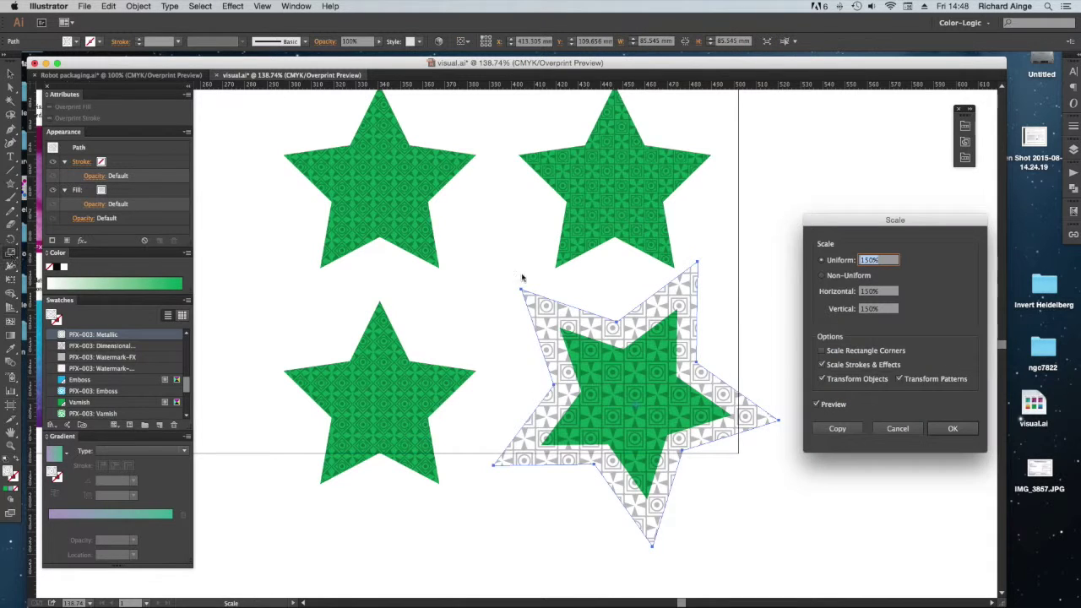
left_click(867, 380)
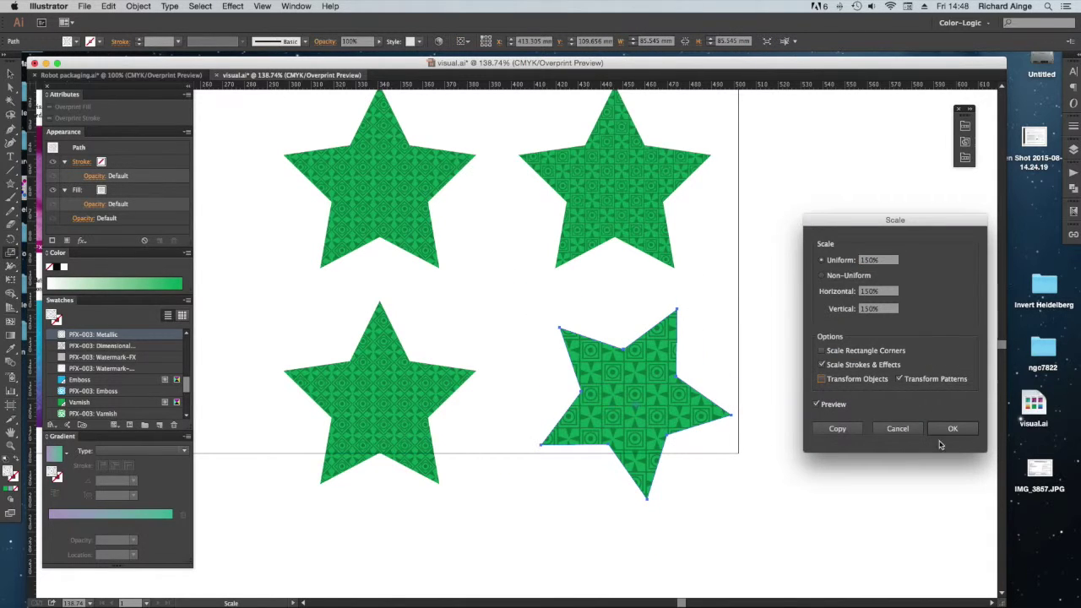
left_click(950, 429)
key("v")
left_click(593, 302)
Delete all six demonstration stars and close visual.ai without saving
left_click(591, 299, "alt")
scroll(627, 320, "up", 3)
scroll(628, 321, "left", 2)
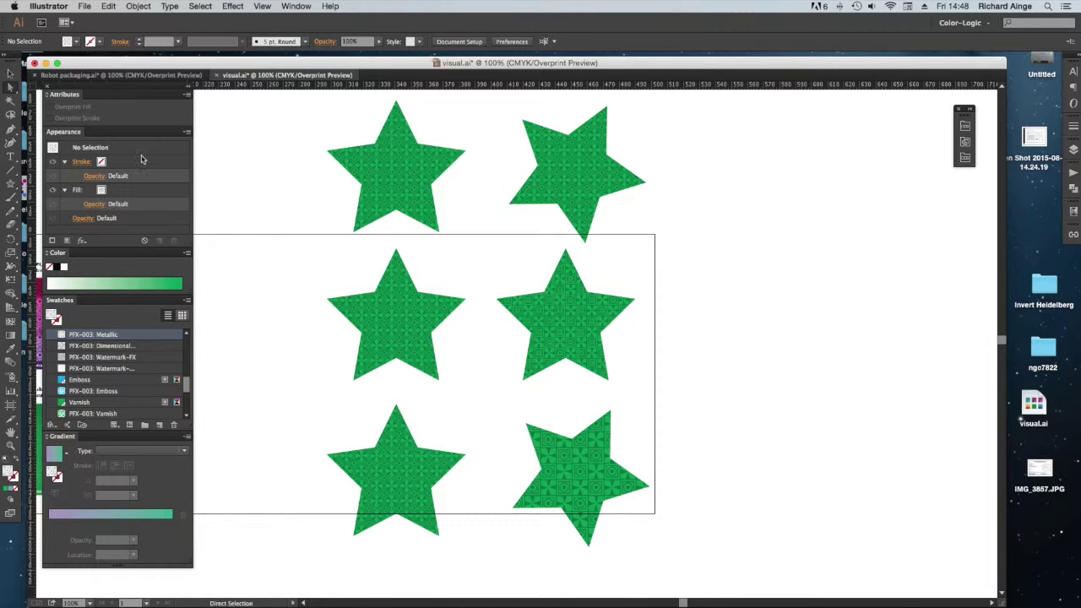
left_click(10, 73)
left_click_drag(293, 109, 656, 485)
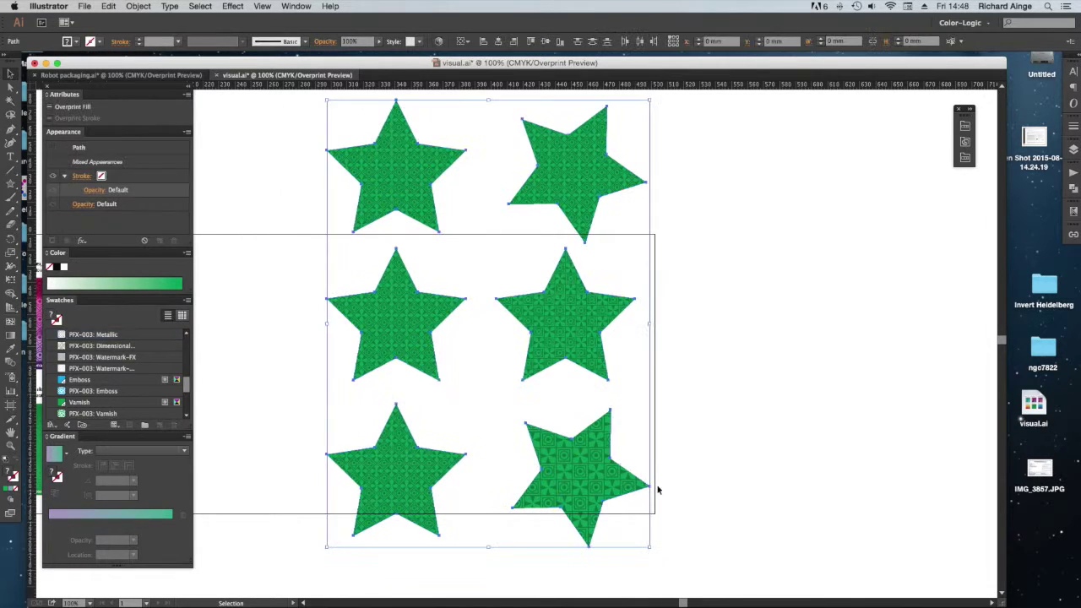
key("Delete")
key("super+w")
key("super+d")
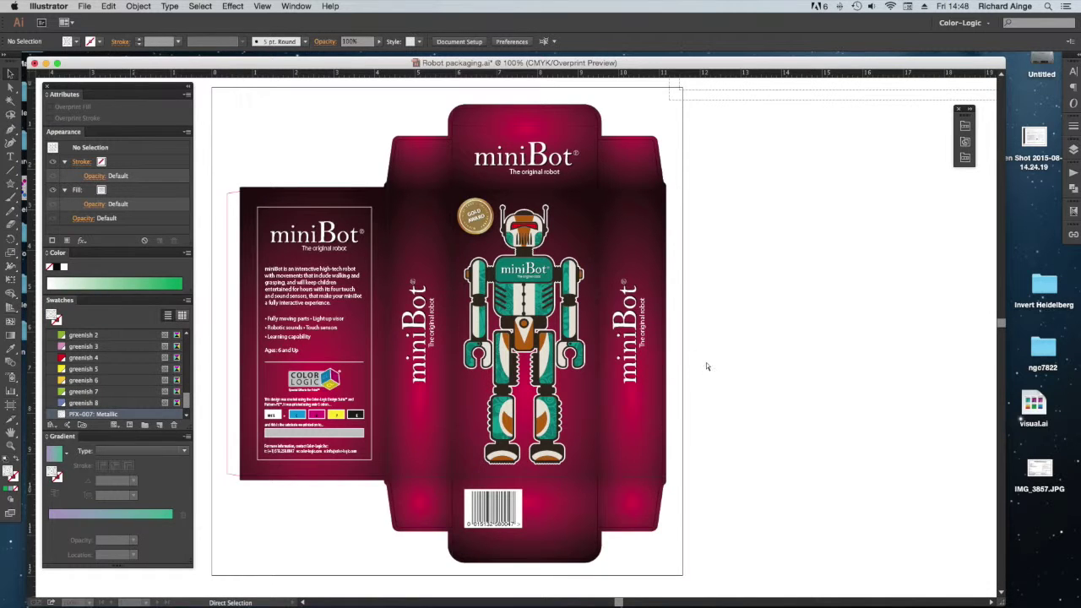
Preview the separations of the Robot packaging artwork with the CMYK plates hidden
left_click(1072, 212)
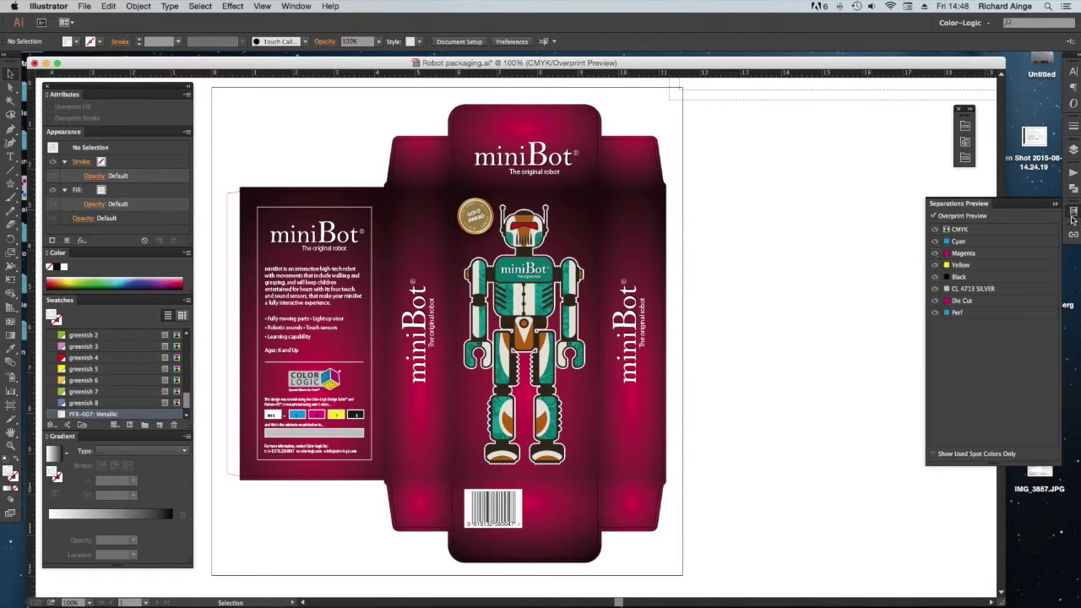
left_click(934, 230)
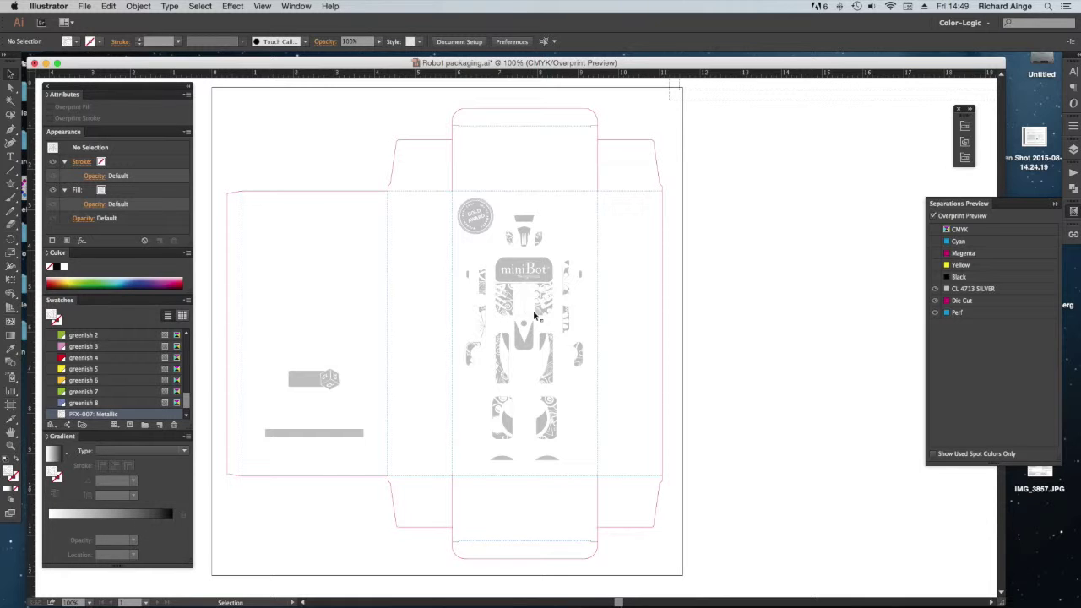
Show the CMYK plates again and examine the patterned ring of the Gold Award badge up close
left_click(934, 230)
left_click_drag(444, 199, 477, 223)
key("v")
key("super+minus")
key("super+minus")
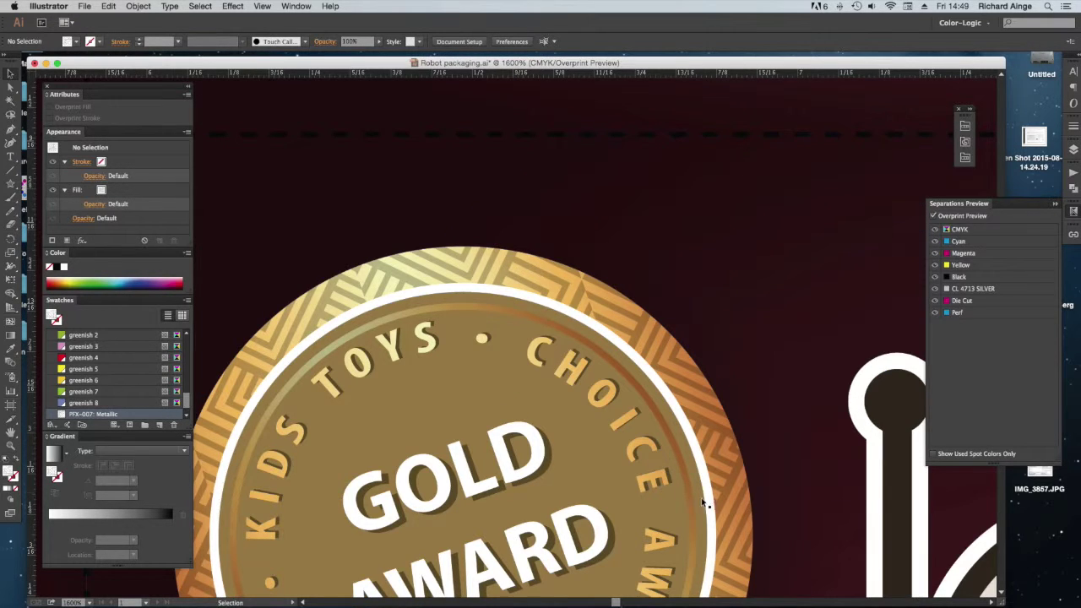
key("super+minus")
scroll(692, 423, "left", 3)
scroll(692, 422, "down", 2)
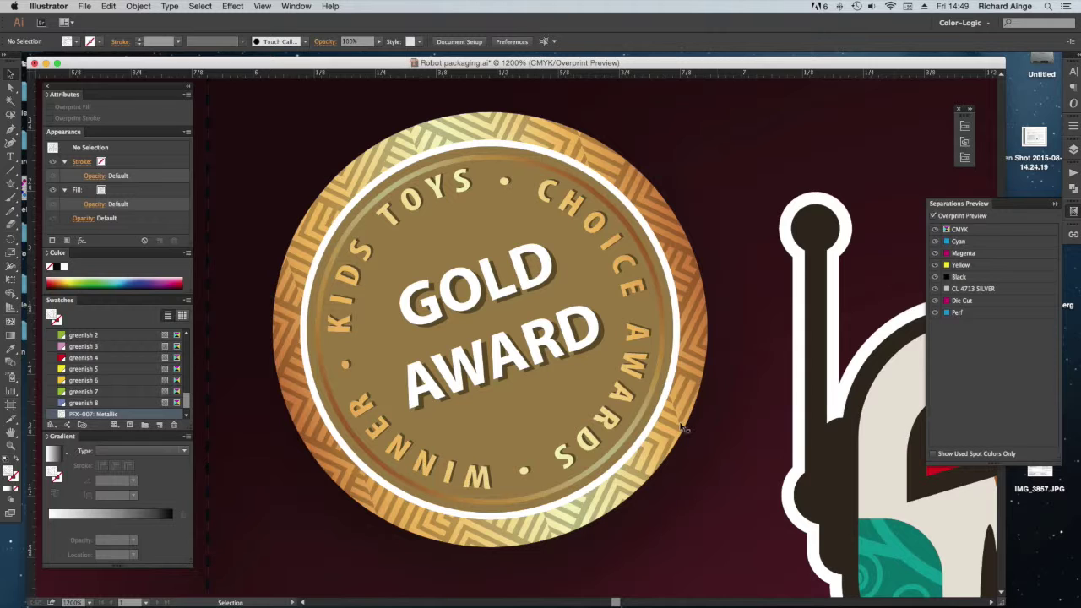
key("super+minus")
key("super+minus")
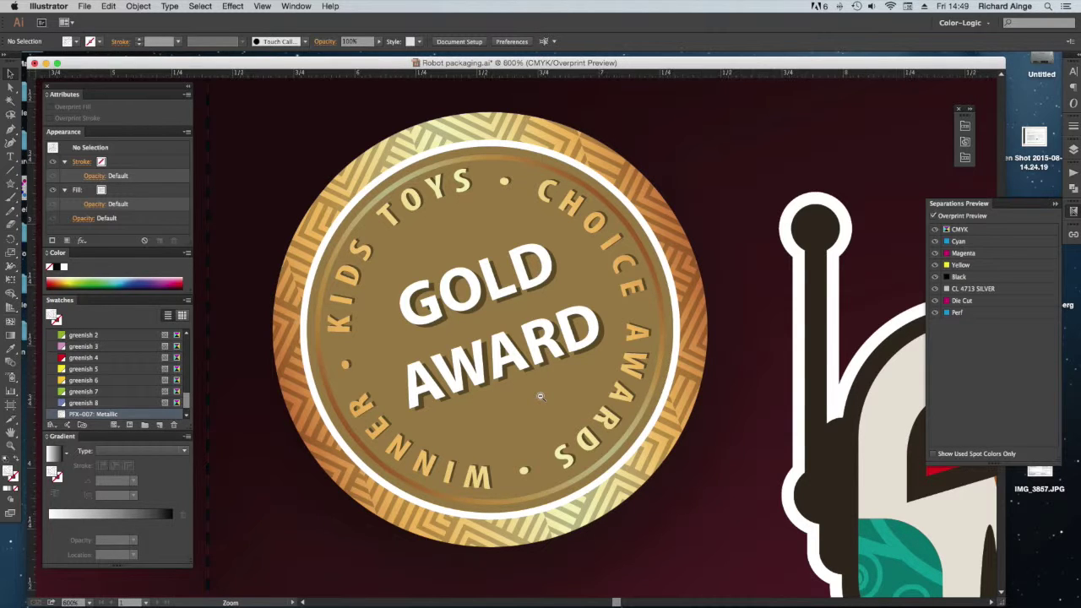
key("super+minus")
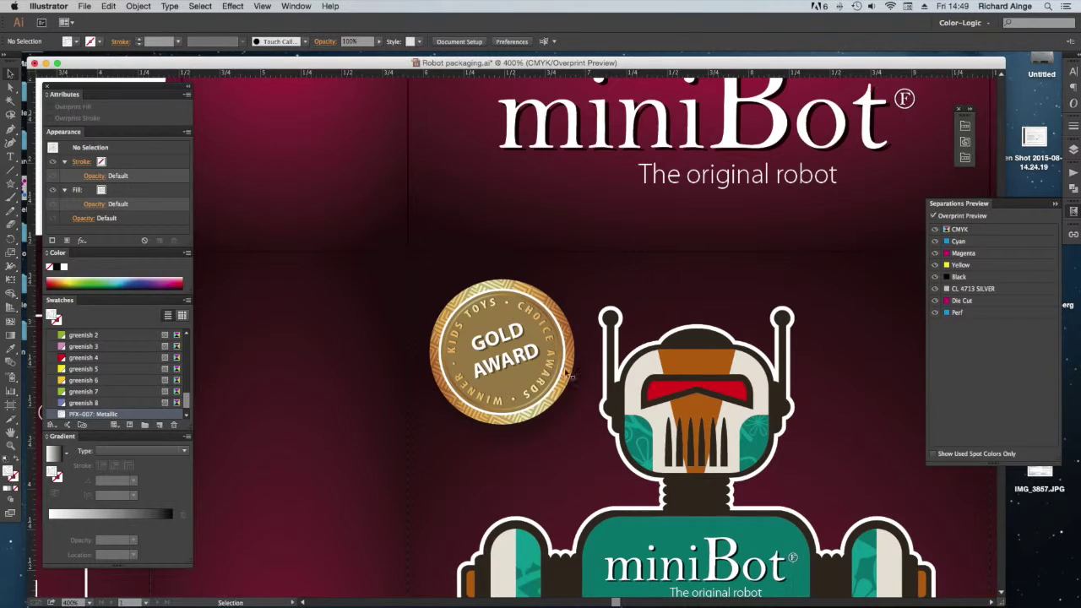
key("super+0")
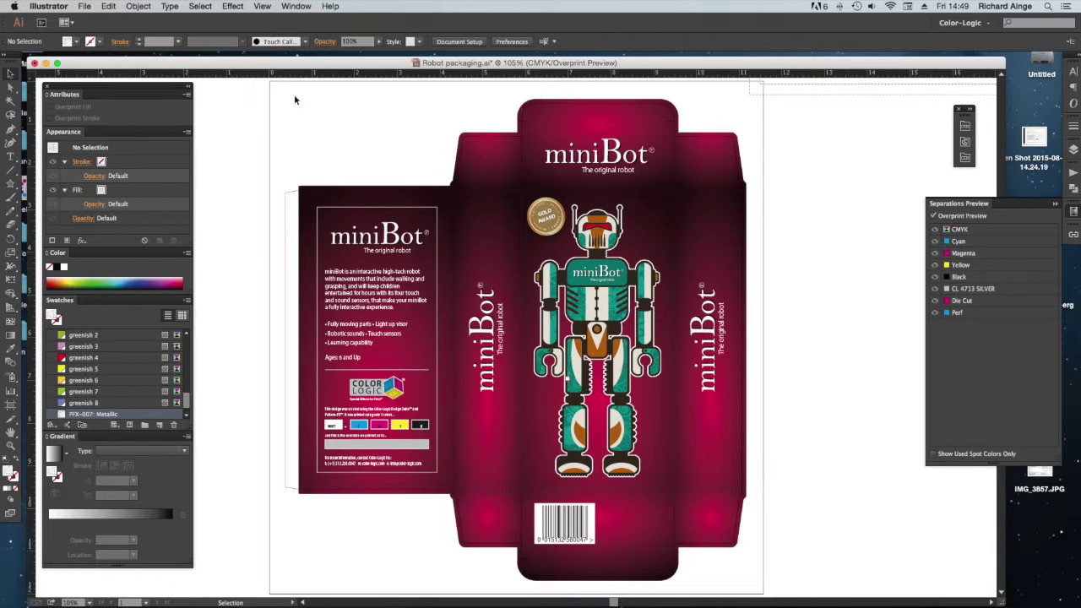
Select the maroon background of the right side panel together with all other objects sharing its gradient fill
left_click(10, 89)
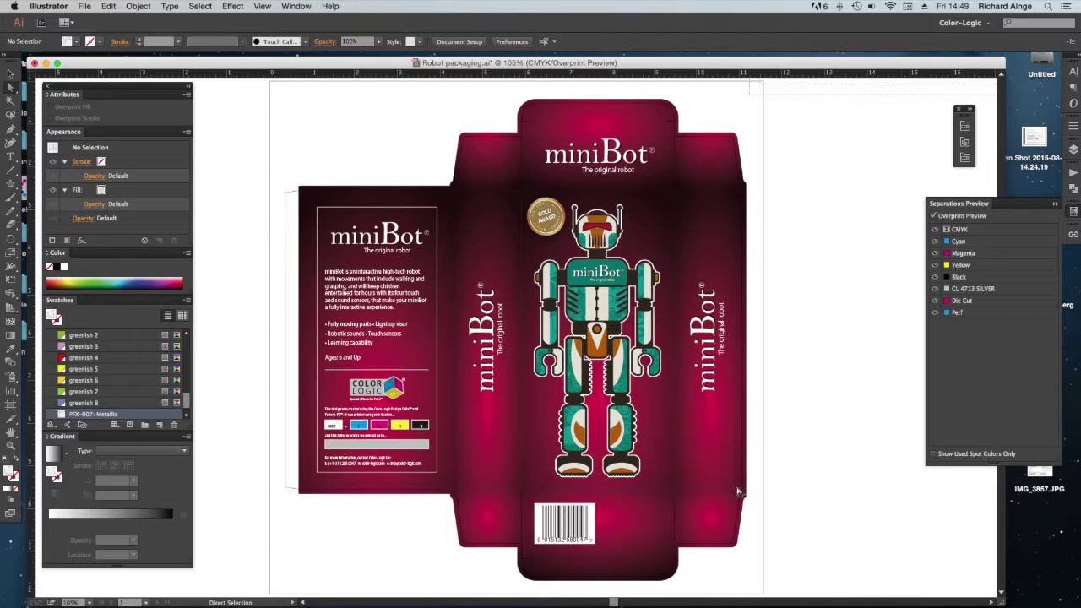
left_click(720, 466)
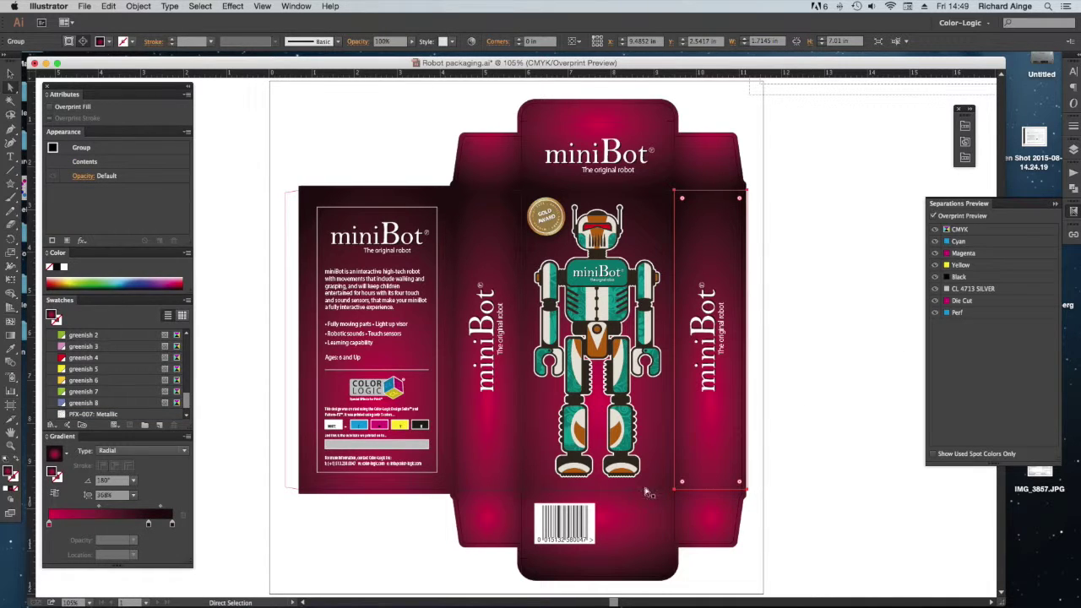
left_click(191, 6)
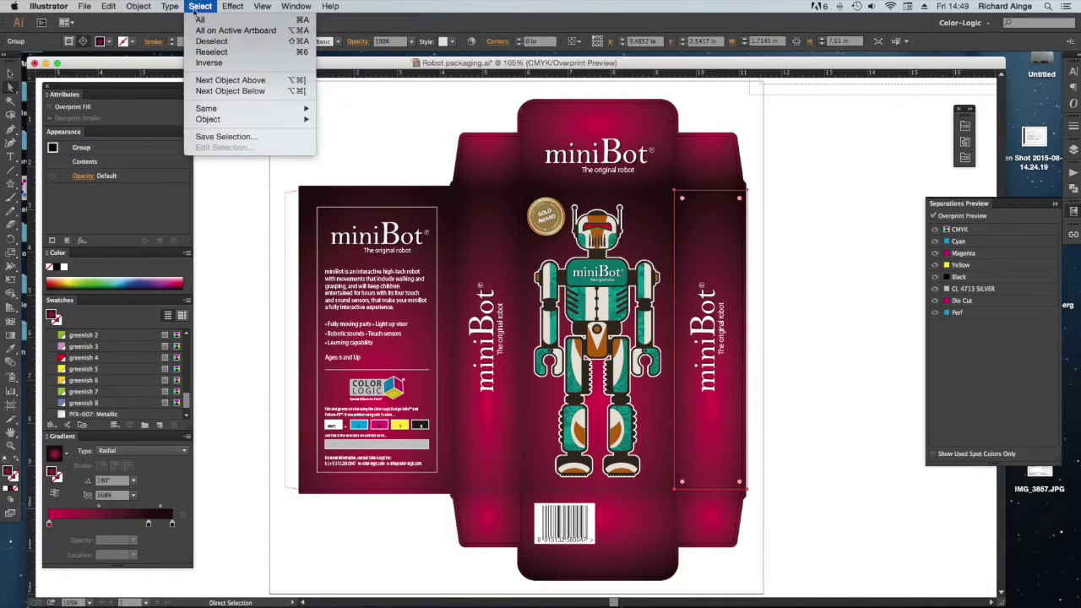
mouse_move(221, 110)
left_click(346, 151)
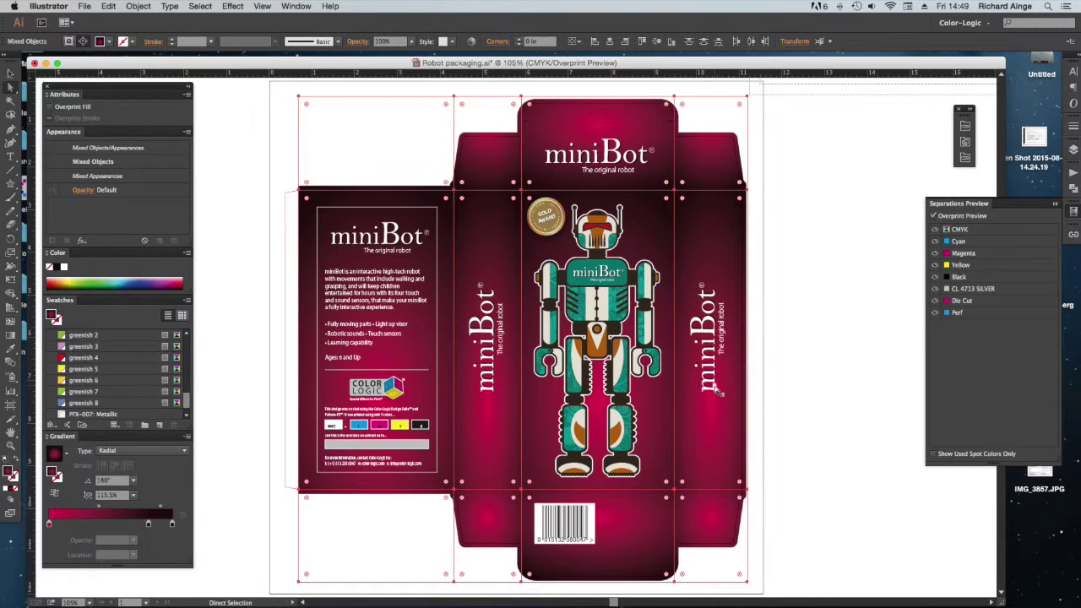
key("Return")
key("Tab")
key("Tab")
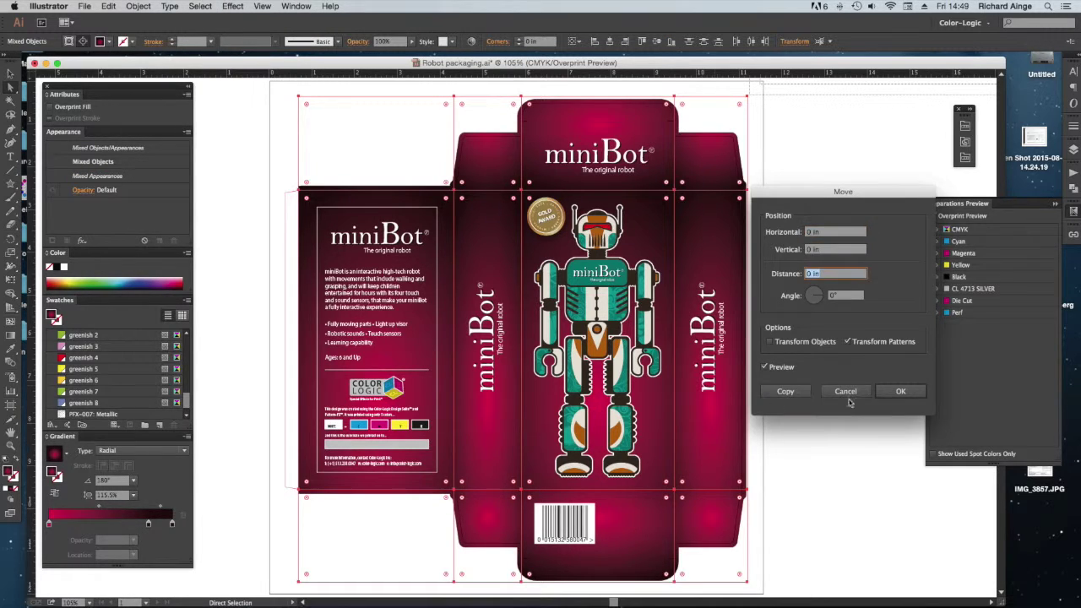
left_click(847, 392)
Fill the selected background panels with the PFX-007: Metallic pattern from the COLOR-LOGIC Pattern-FX Volume 1 library
left_click(964, 158)
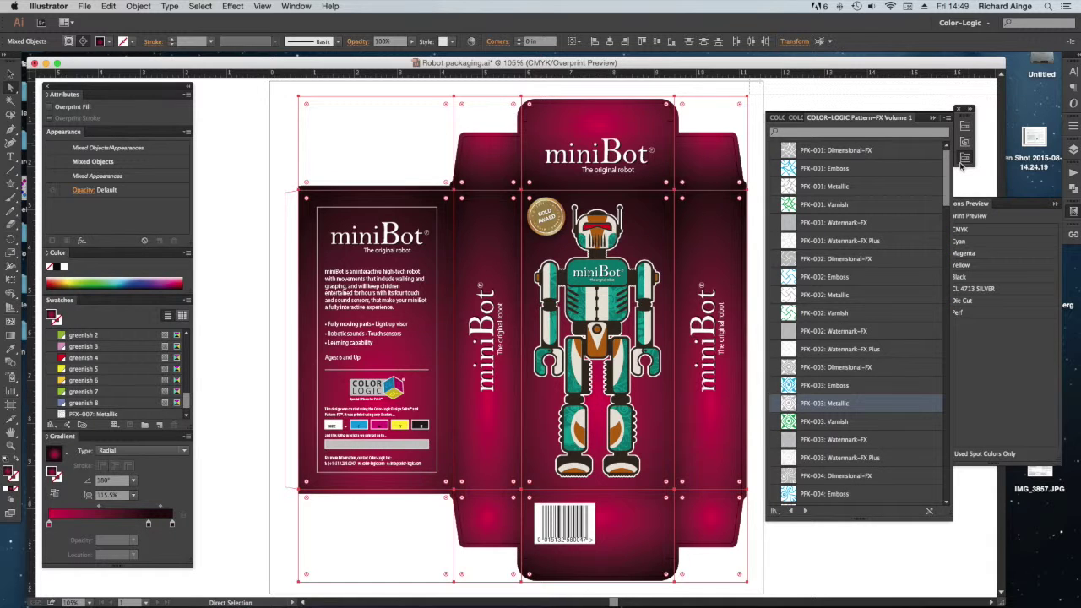
scroll(874, 290, "down", 5)
scroll(874, 289, "down", 3)
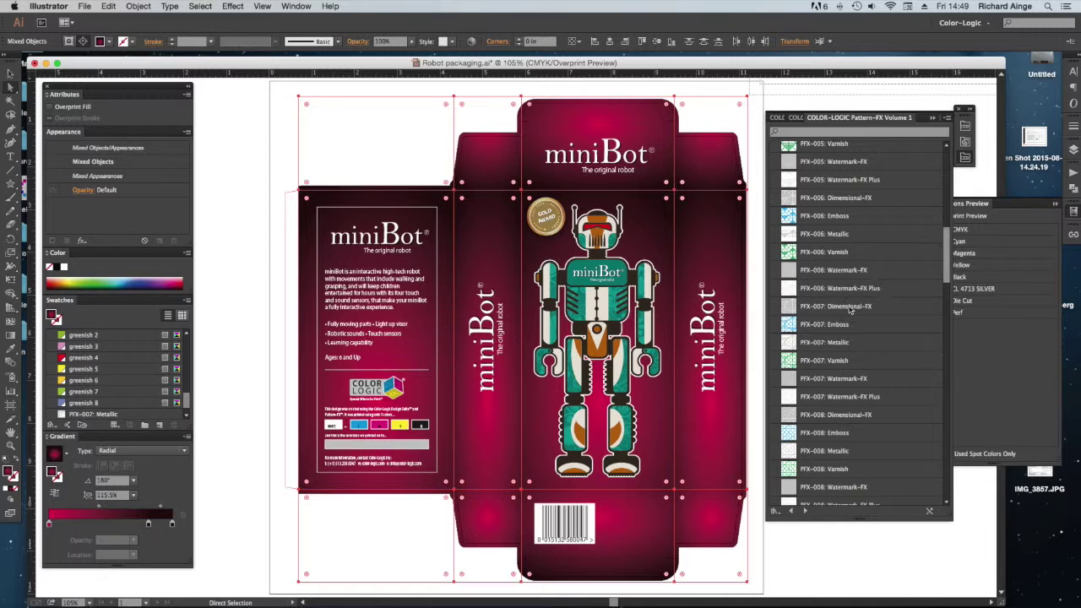
left_click(819, 343)
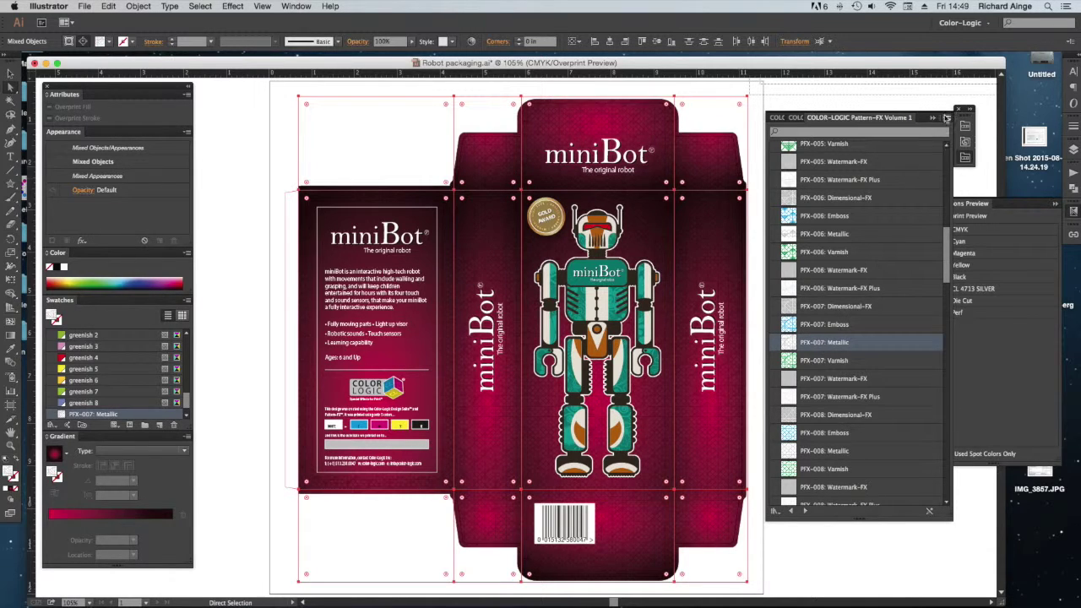
left_click_drag(625, 238, 608, 387)
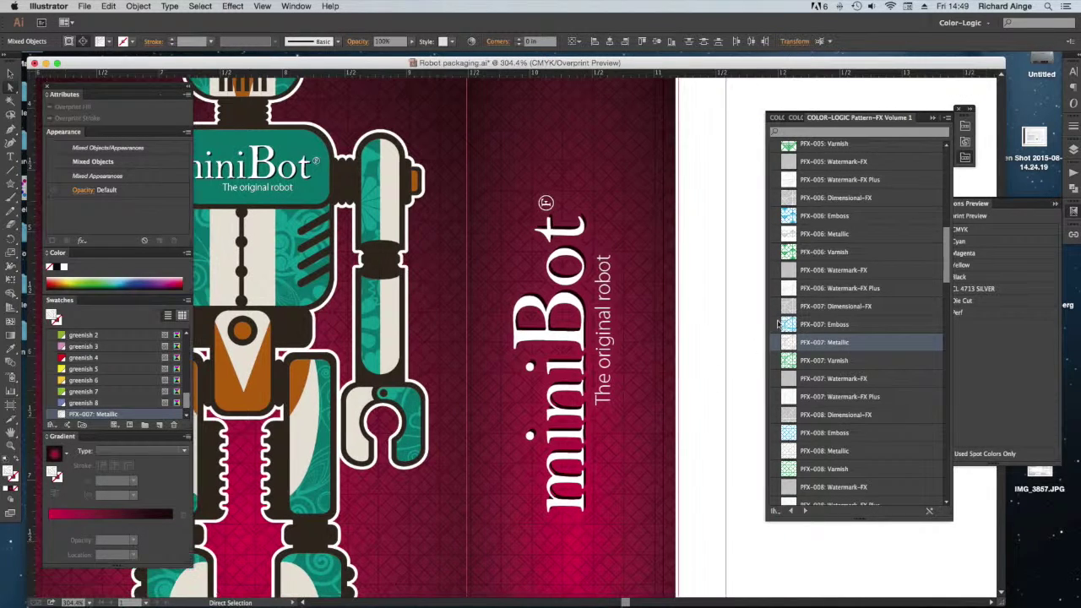
Replace the selected background panels' pattern with PFX-006: Metallic, deselect them and collapse the pattern library
left_click(832, 238)
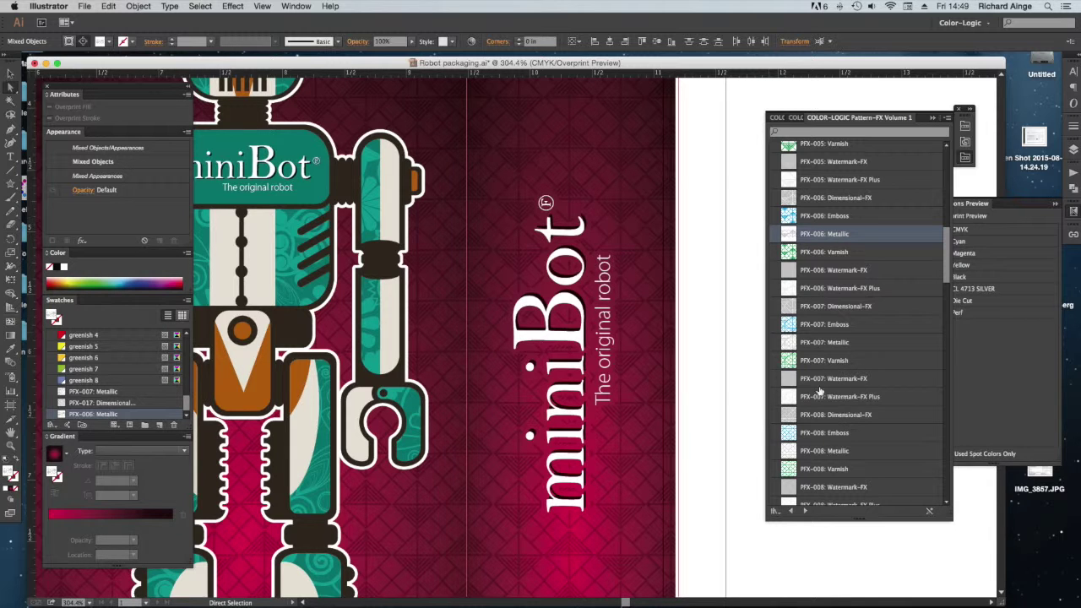
left_click(437, 332, "alt+super")
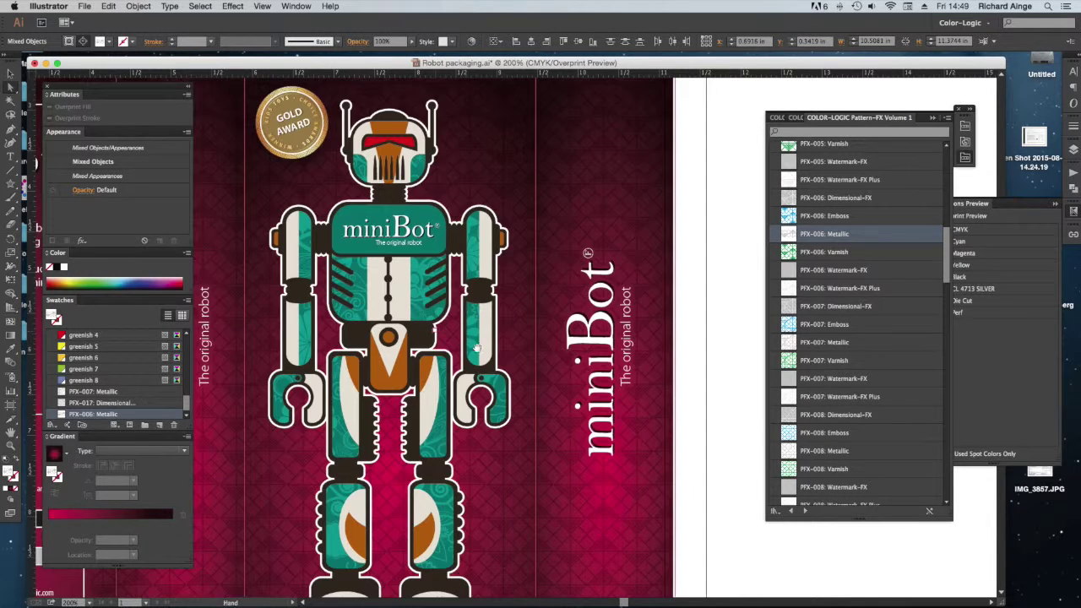
left_click(776, 576)
left_click(932, 118)
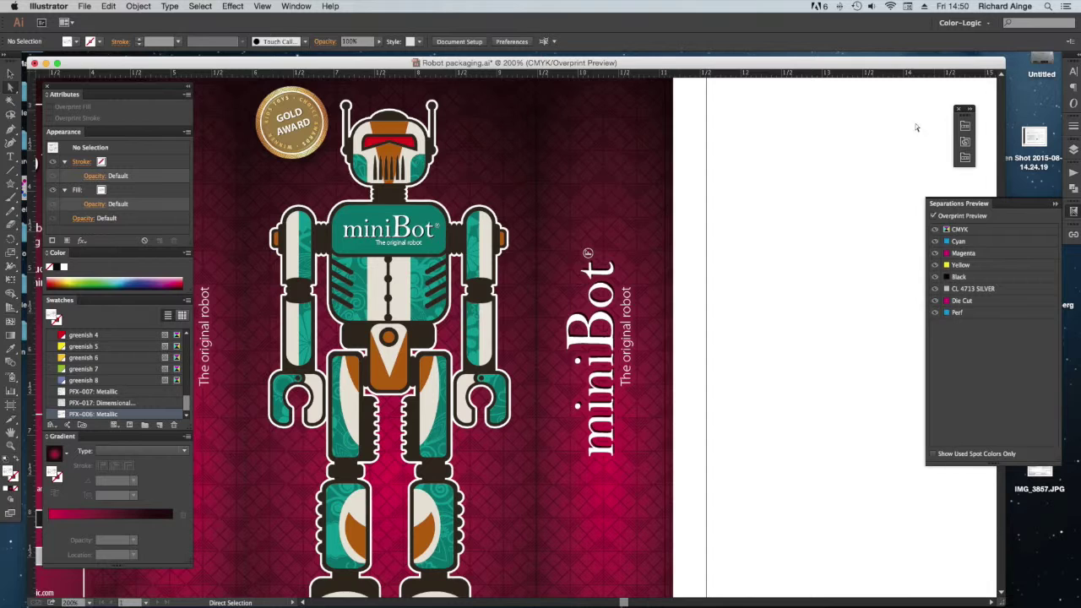
Examine the background pattern and the white compound path around the miniBot logo on the right side panel
left_click(306, 383, "alt+super")
left_click(532, 289, "alt+super")
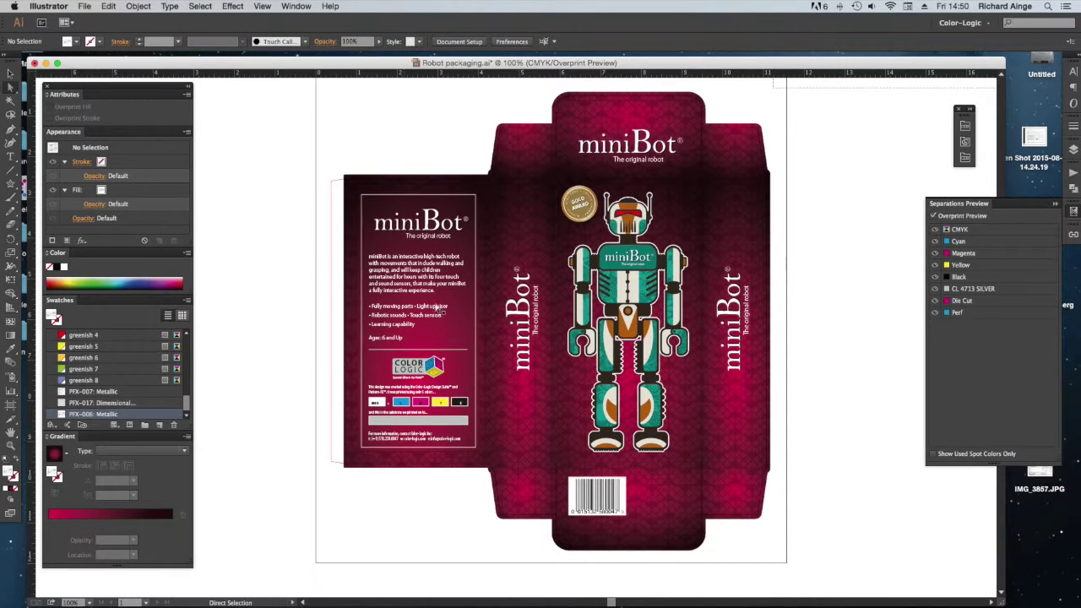
key("super+space")
left_click_drag(768, 245, 680, 337)
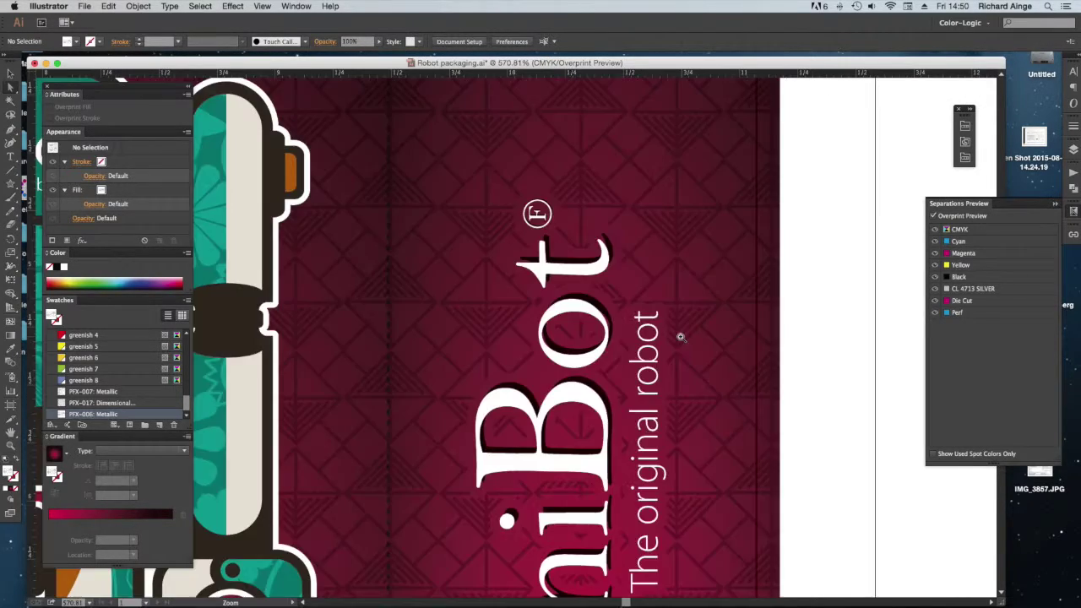
left_click(491, 390)
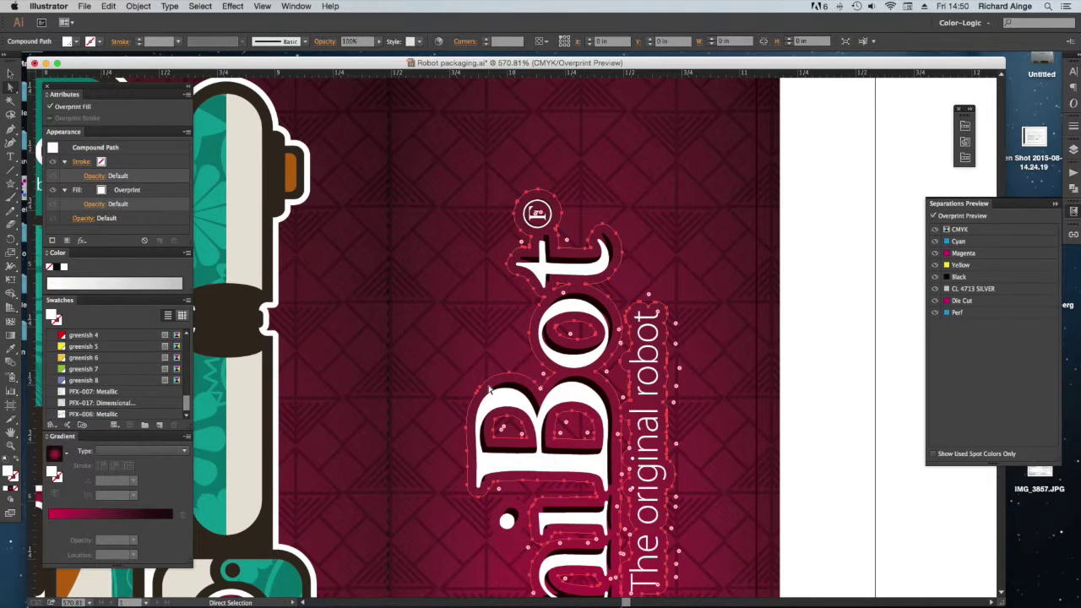
left_click(815, 393)
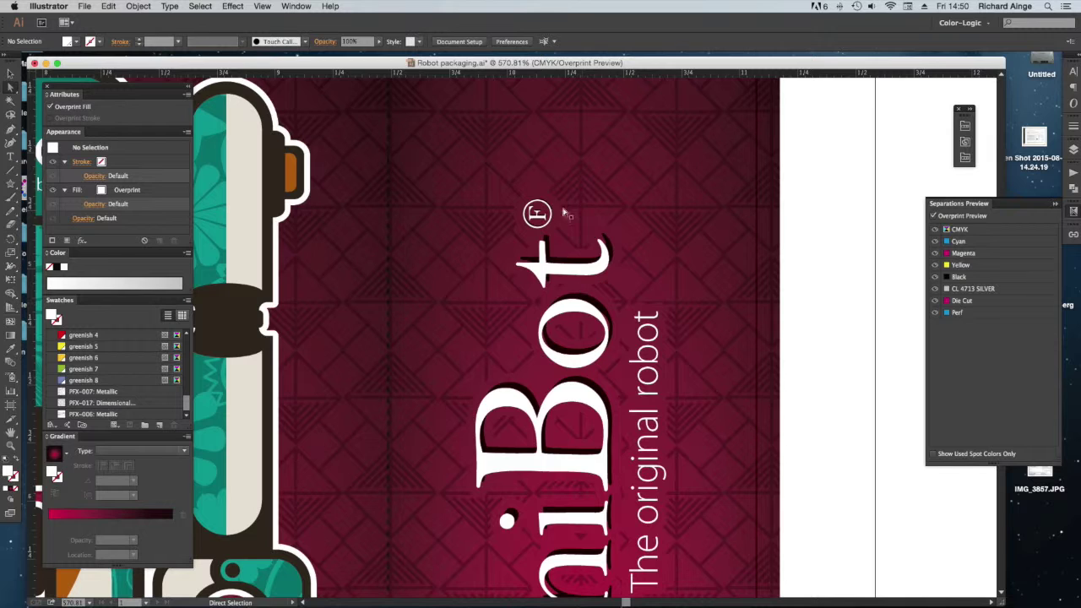
key("super+minus")
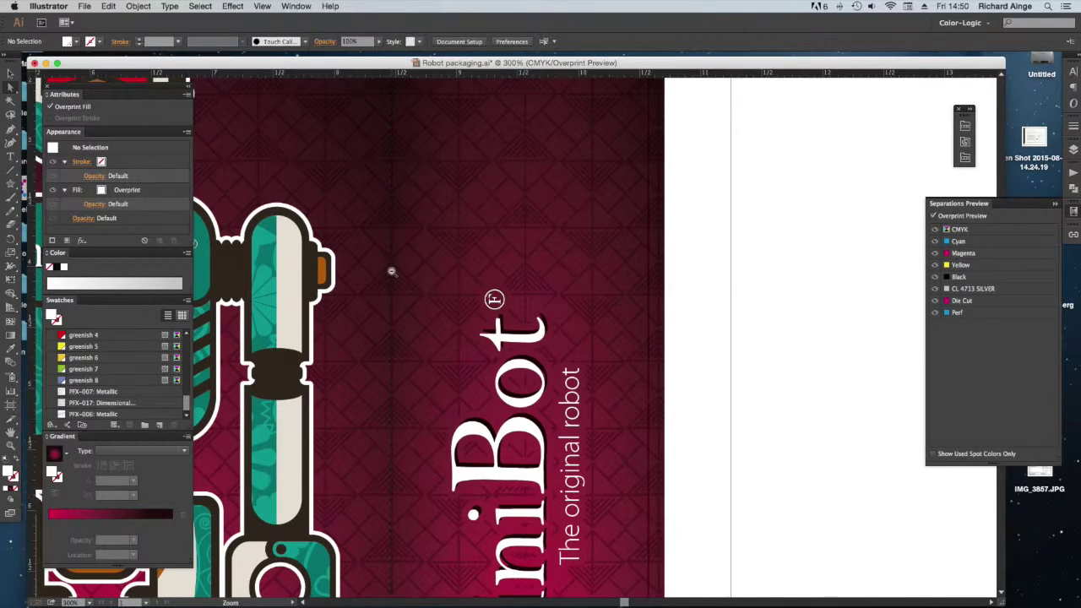
key("super+minus")
left_click_drag(349, 266, 505, 306)
key("super+minus")
key("super+minus")
key("super+minus")
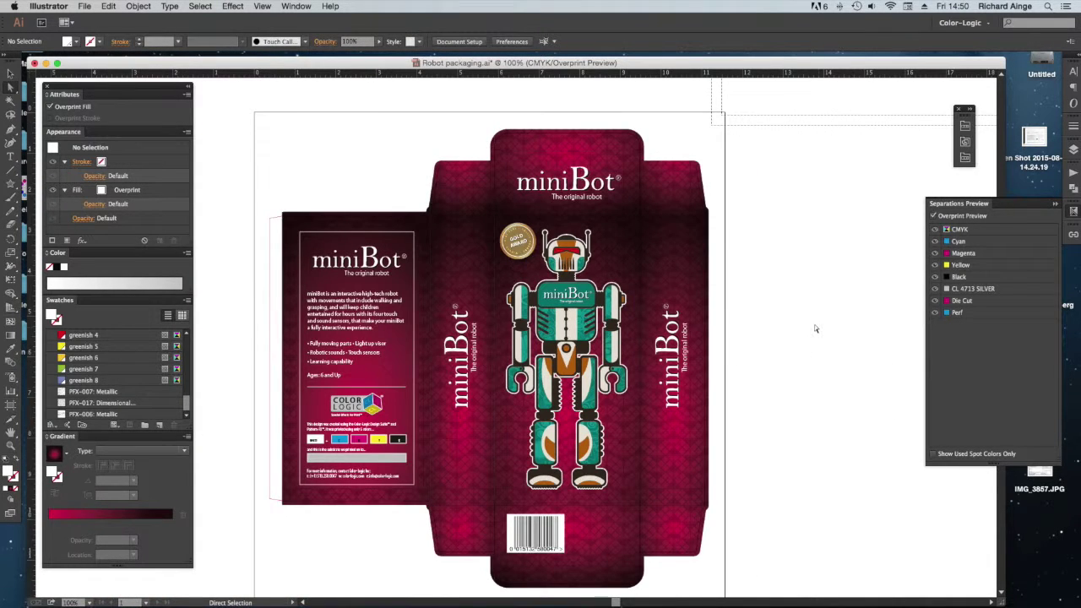
Hide the CMYK plates to inspect the patterned silver separation across the box, and show the plates again
left_click(935, 230)
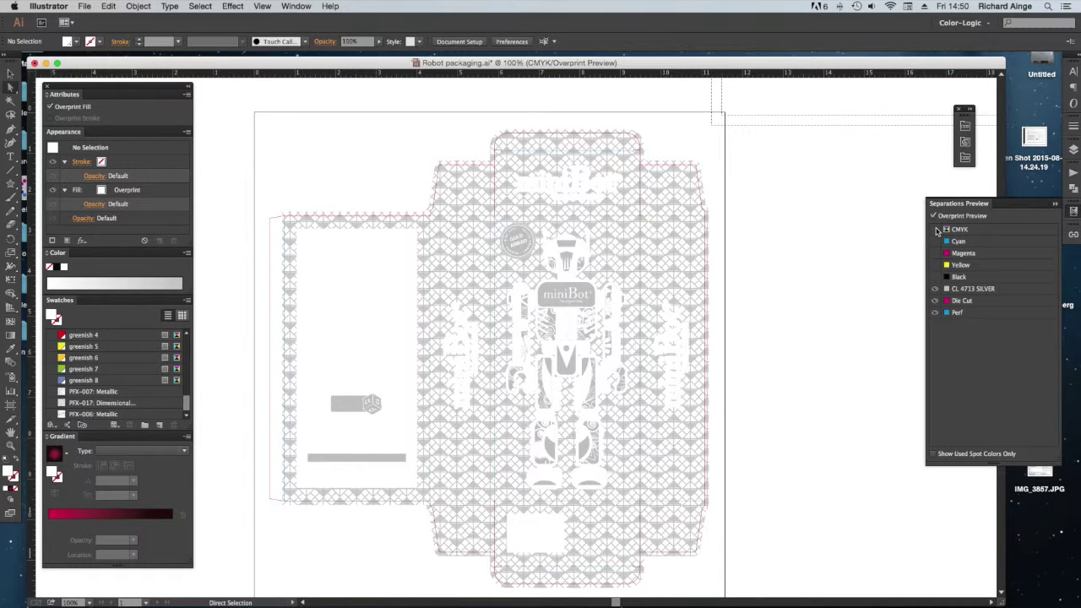
key("z")
left_click_drag(724, 218, 537, 347)
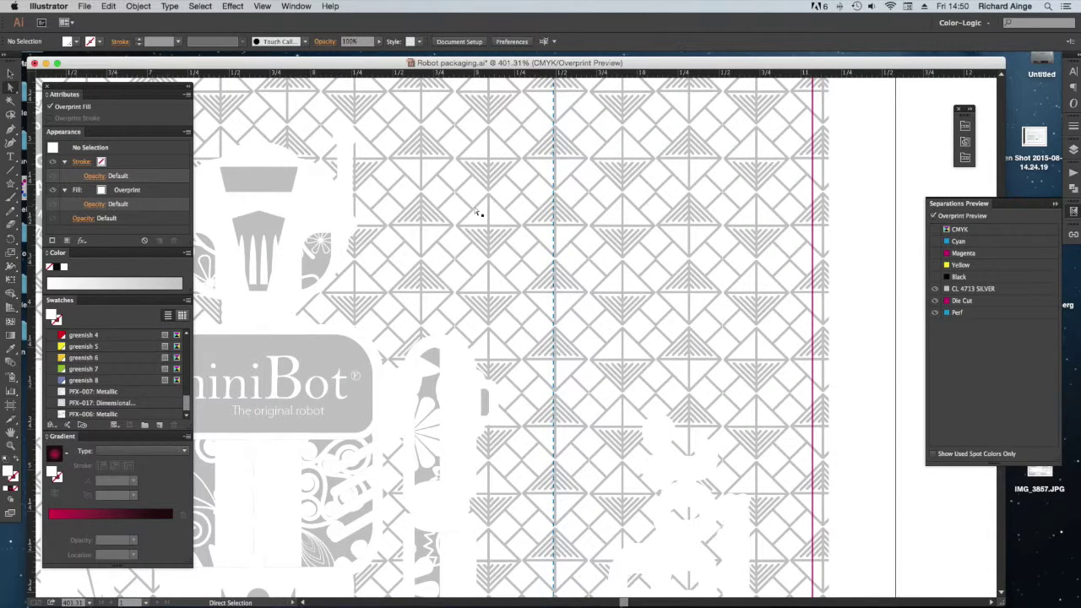
key("super+0")
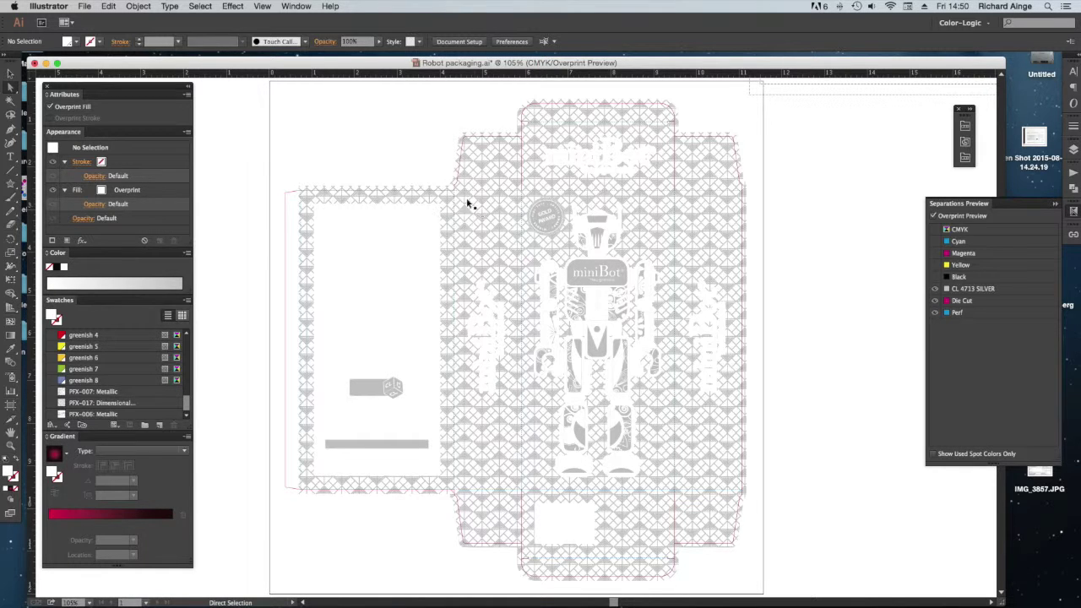
key("super+equal")
key("super+equal")
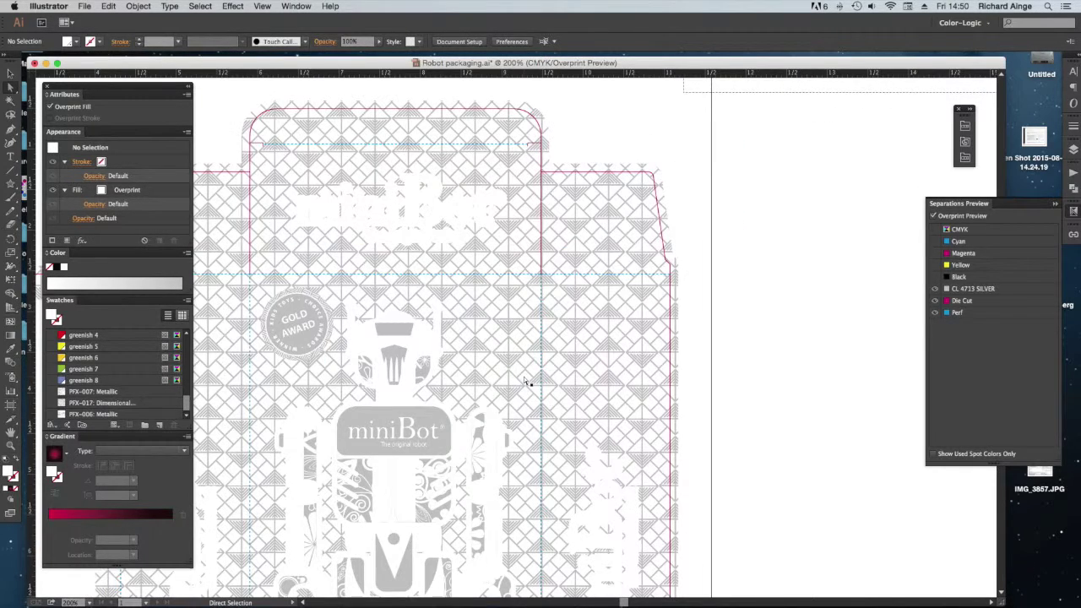
scroll(541, 342, "down", 5)
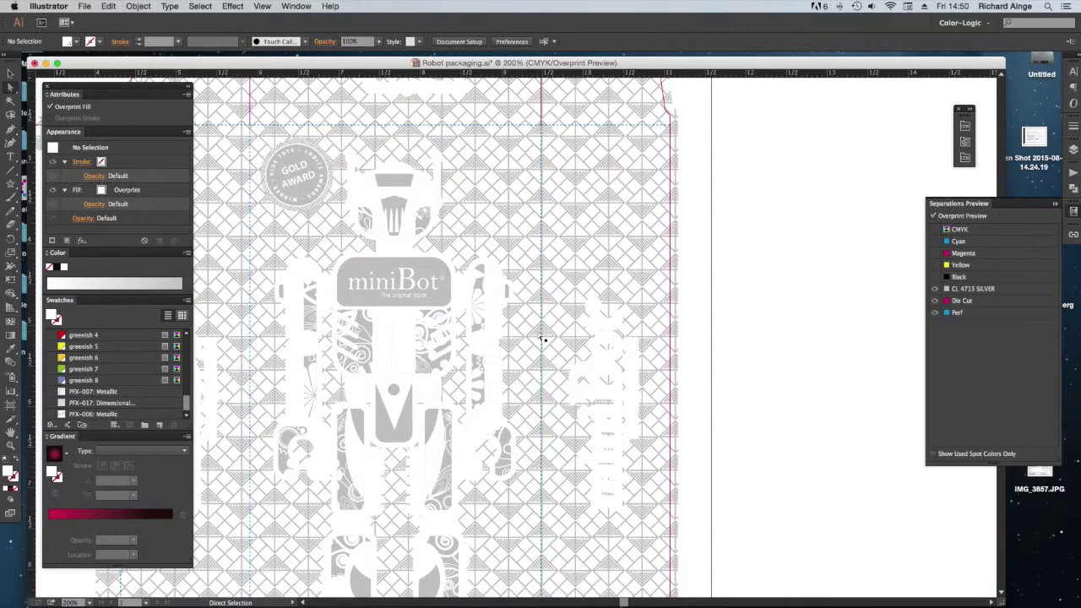
key("super+0")
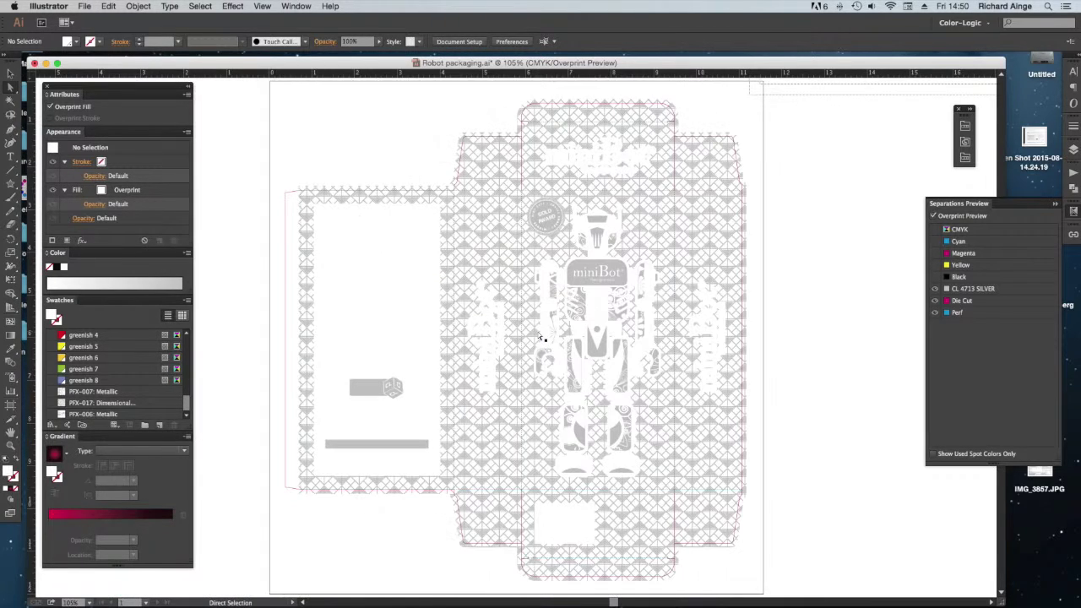
left_click(933, 230)
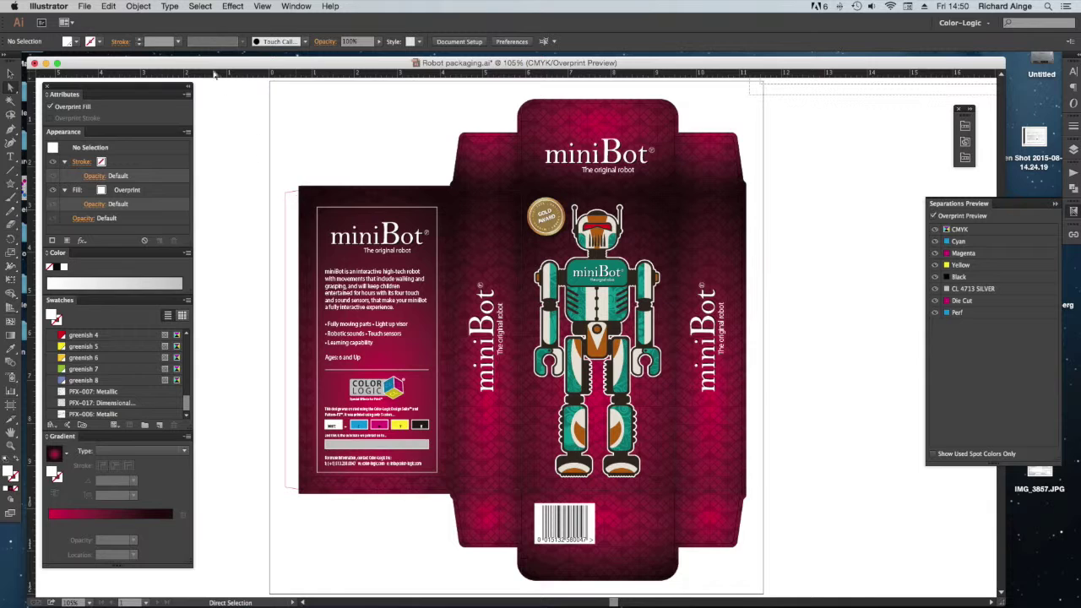
Start saving the Robot packaging artwork to the Desktop in Adobe PDF format
left_click(88, 6)
left_click(102, 103)
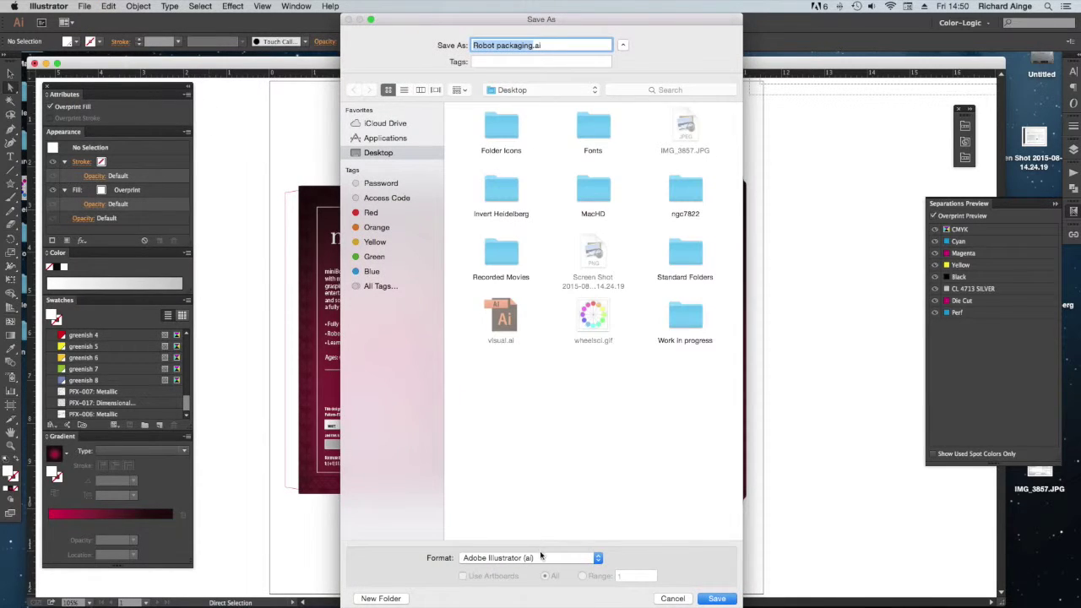
left_click(540, 555)
left_click(507, 588)
left_click(713, 598)
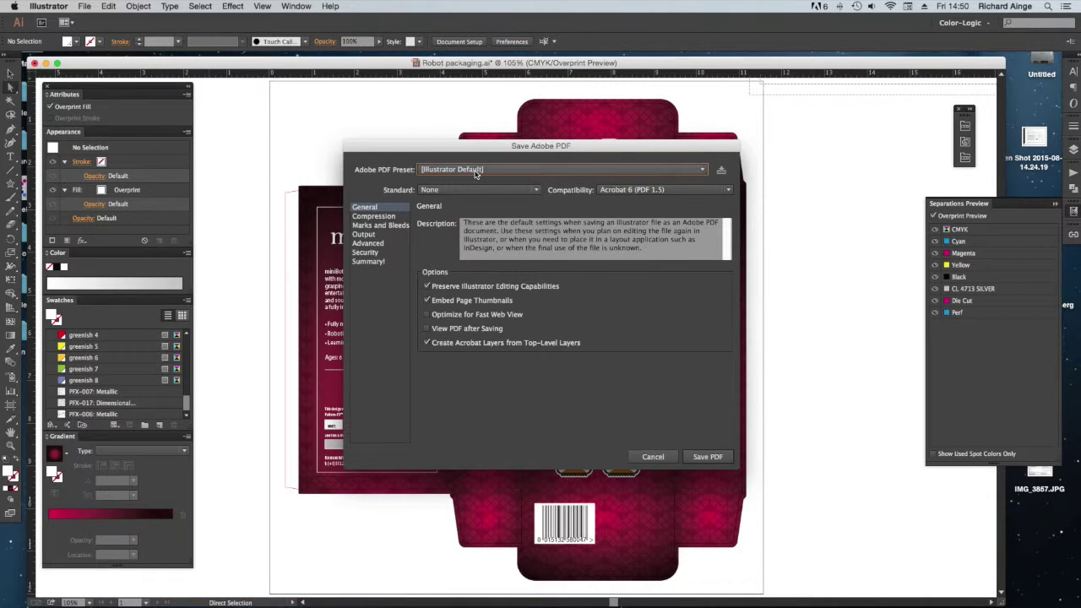
Choose the [PDF/X-3:2002] preset for the PDF and display its Advanced overprint and flattener settings
left_click(477, 171)
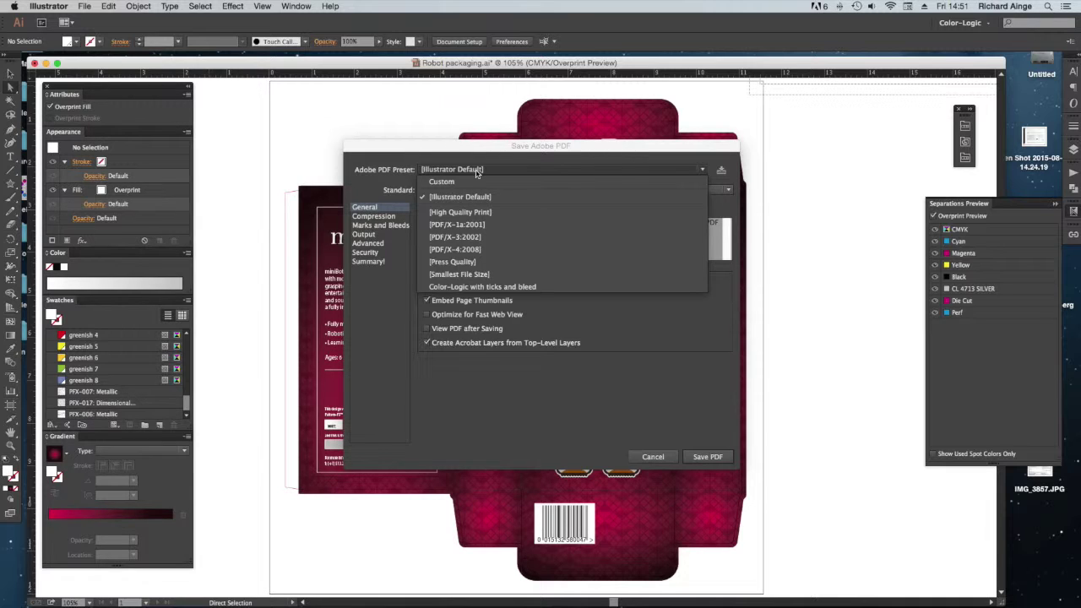
left_click(500, 240)
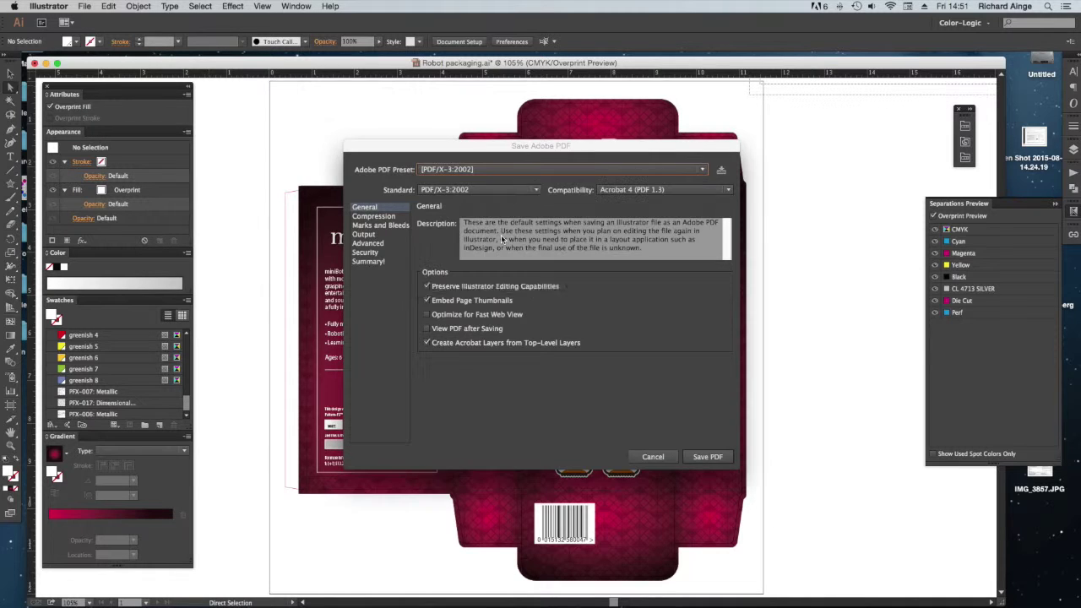
left_click(368, 243)
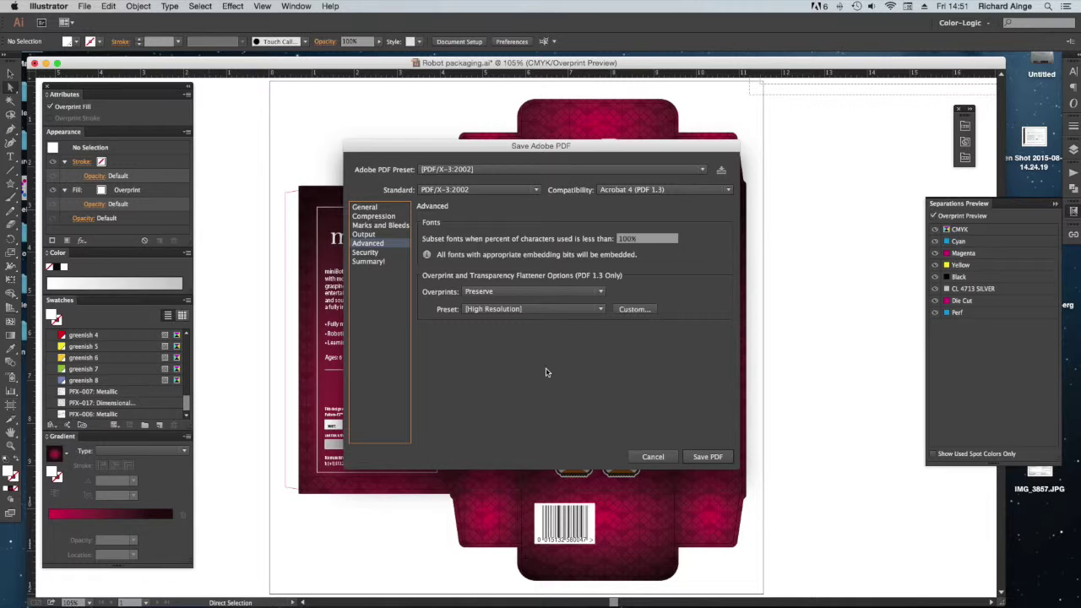
Switch the PDF preset to [Press Quality] and save the artwork as Robot packaging.pdf
left_click(492, 169)
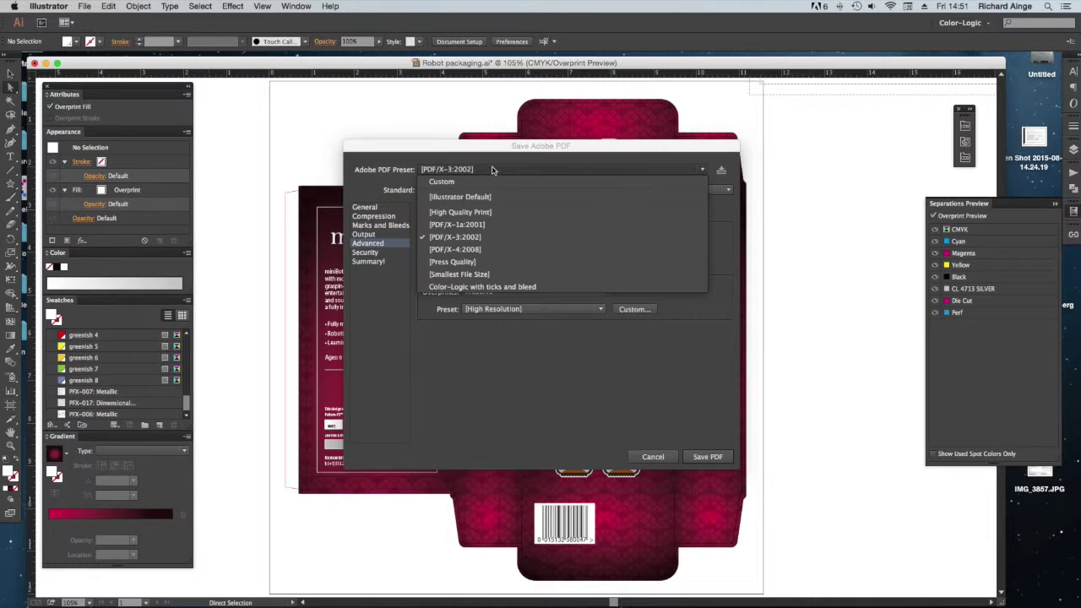
left_click(446, 264)
left_click(705, 459)
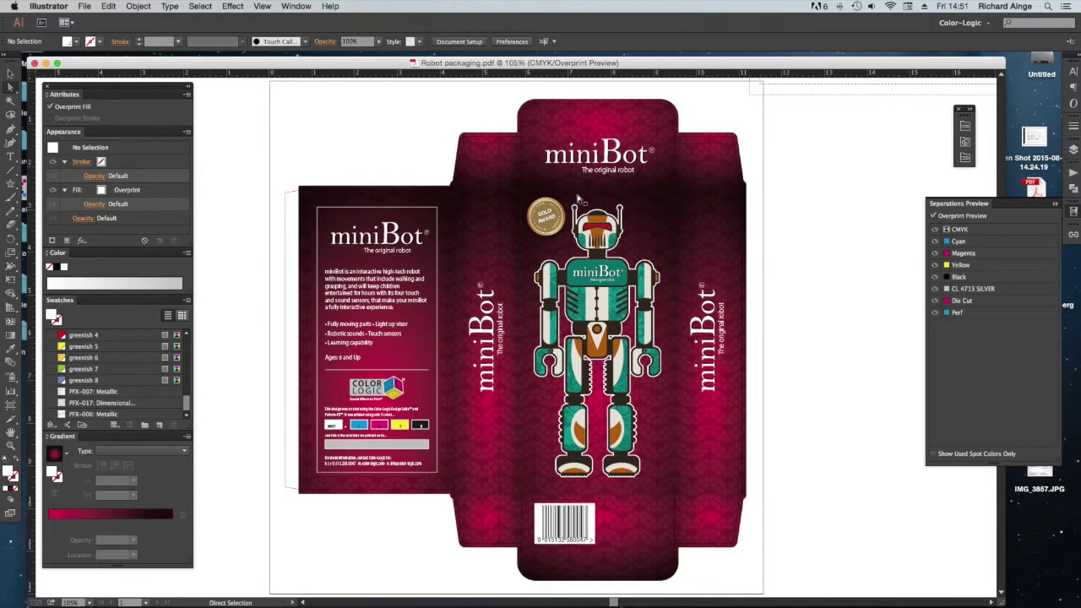
Save the artwork to the Desktop as Robot packaging correct.pdf with the [PDF/X-3:2002] preset
left_click(99, 6)
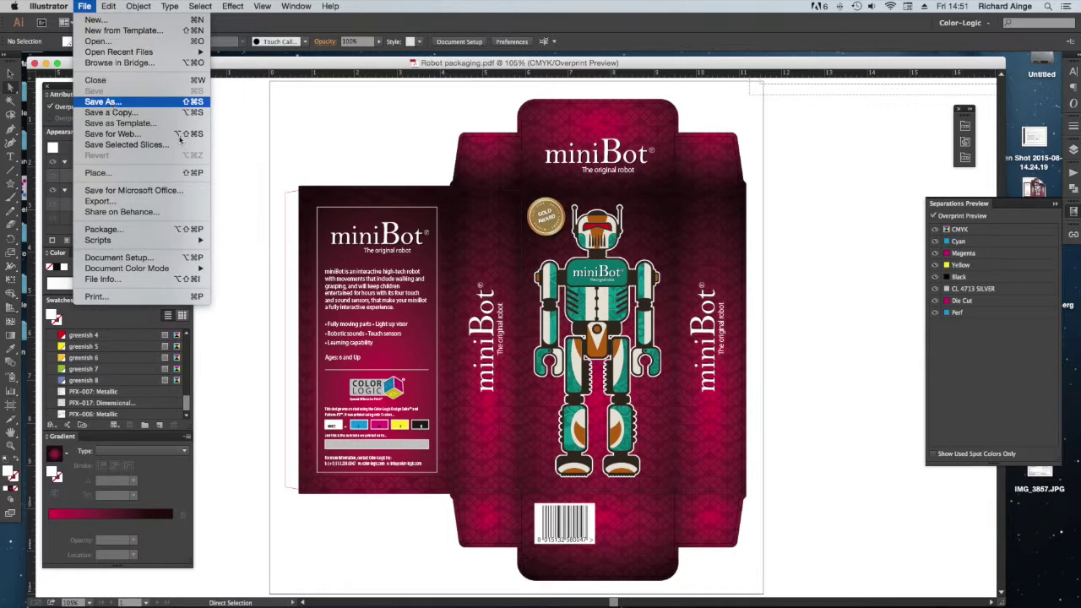
left_click(115, 106)
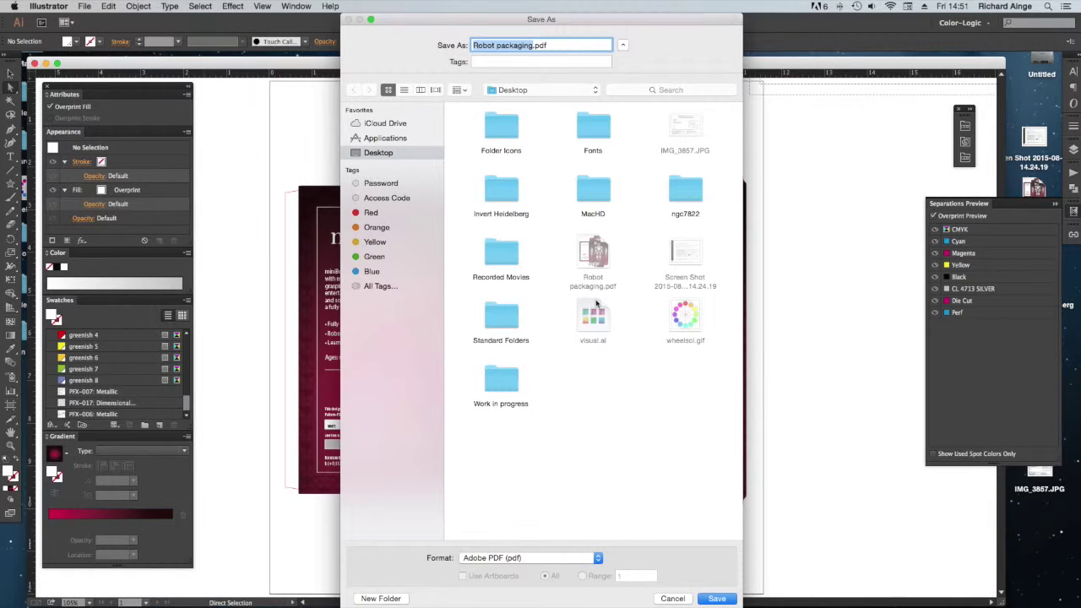
key("Right")
type("correc")
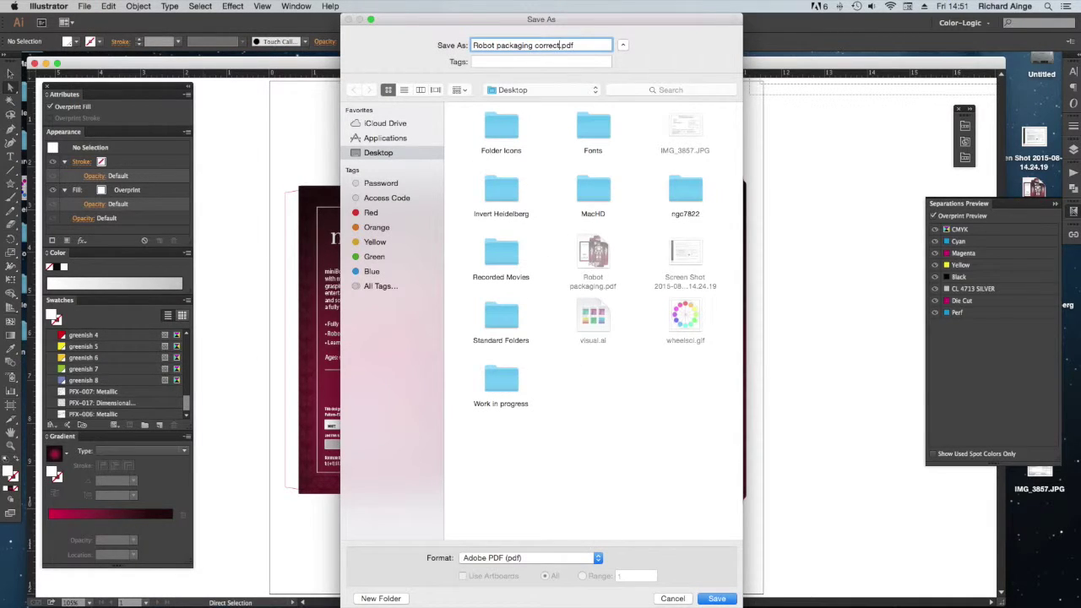
key("Return")
left_click(501, 173)
left_click(486, 239)
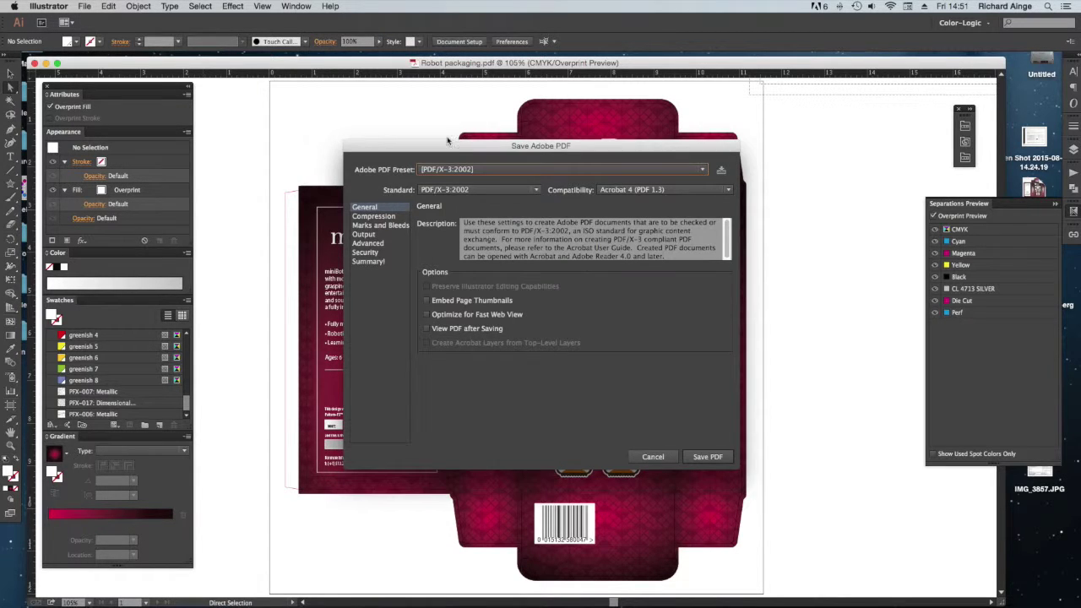
left_click(710, 457)
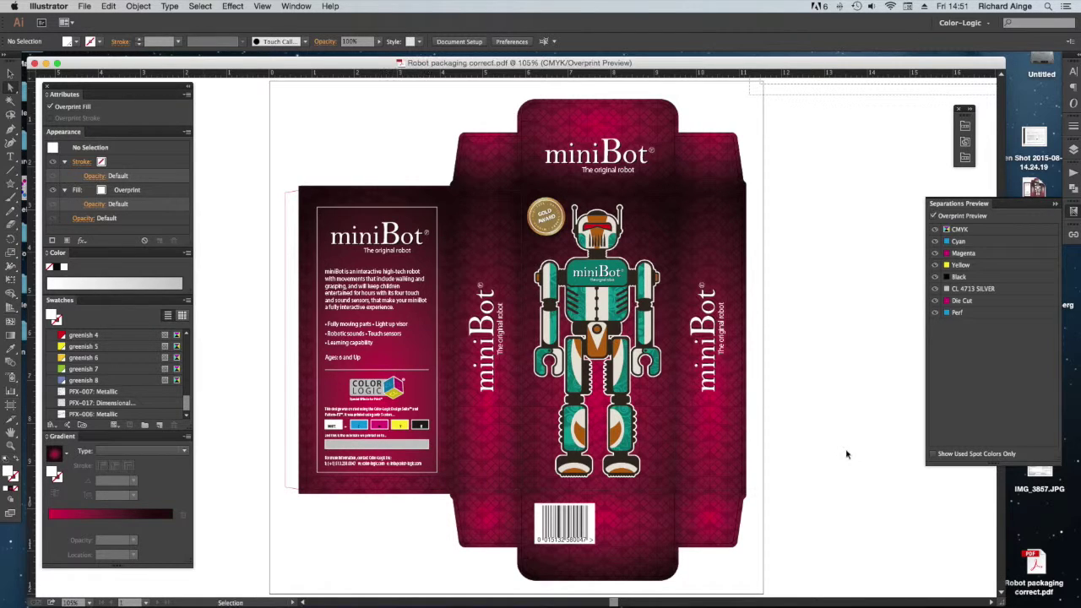
Place both exported PDFs in the middle of the desktop and open Robot packaging.pdf in FX-Viewer
key("super+q")
left_click_drag(1043, 179, 498, 219)
left_click_drag(1038, 571, 605, 245)
left_click_drag(488, 233, 515, 598)
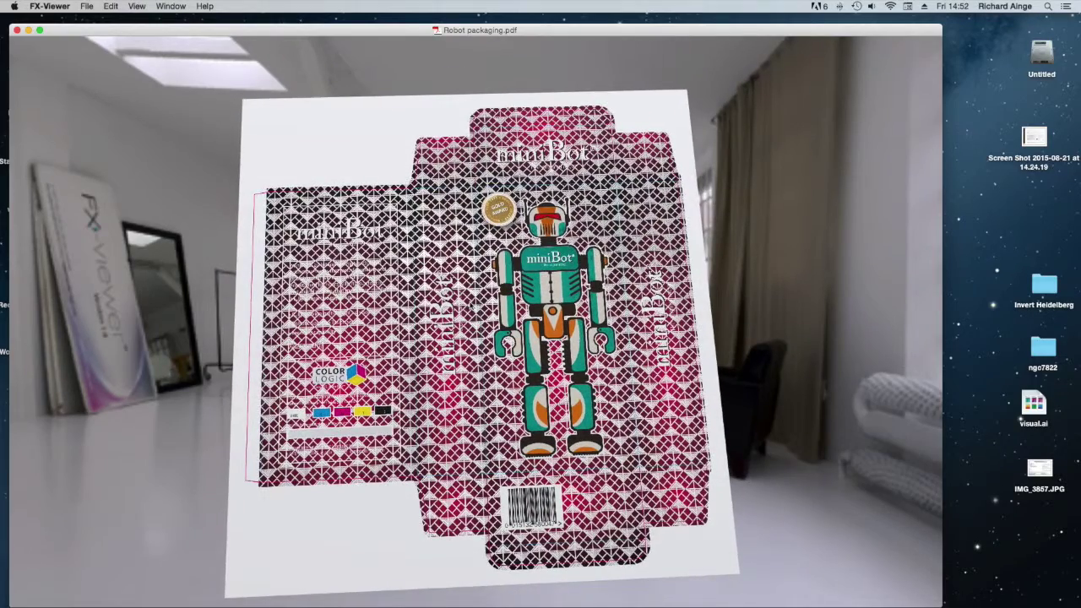
Close the FX-Viewer preview and delete Robot packaging.pdf from the desktop
key("super+w")
left_click(456, 253)
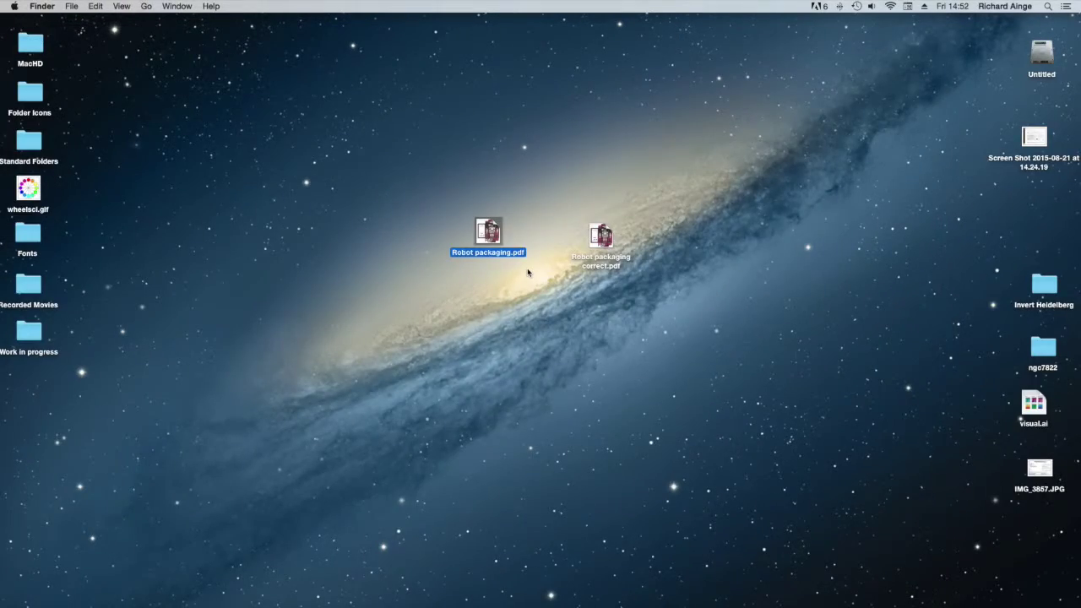
key("super+BackSpace")
Open Robot packaging correct.pdf in FX-Viewer and change its Visualize option to examine the metallic pattern across the box
left_click_drag(602, 246, 513, 596)
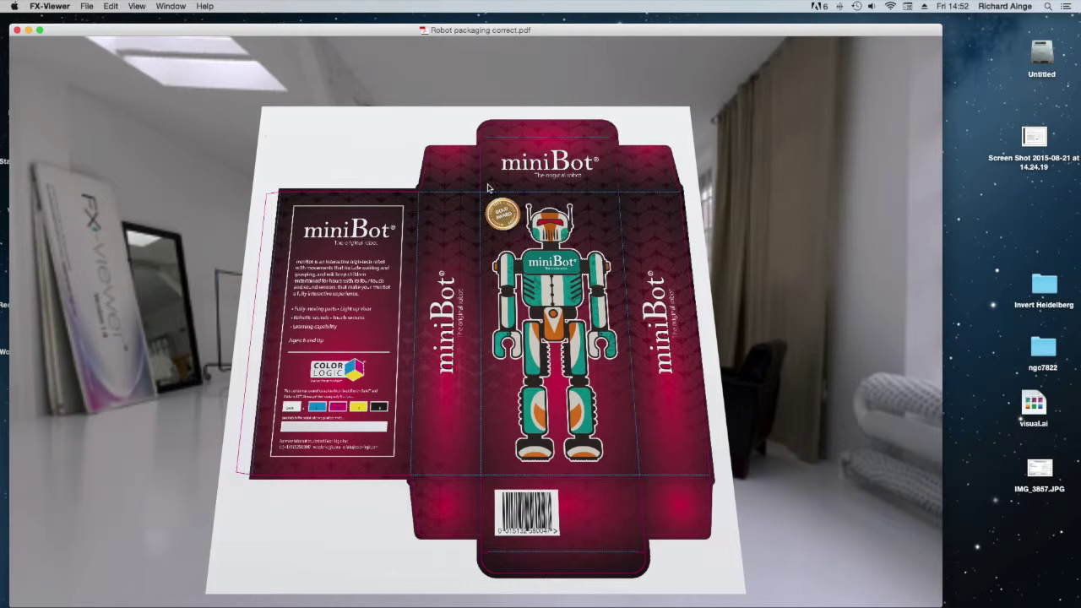
left_click(137, 6)
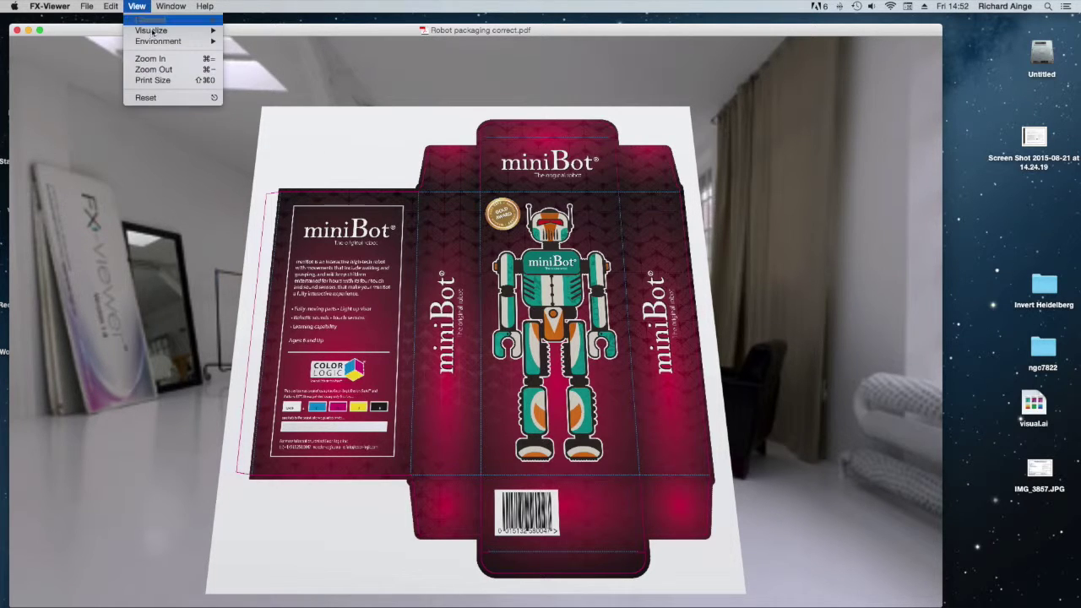
mouse_move(155, 35)
left_click(280, 50)
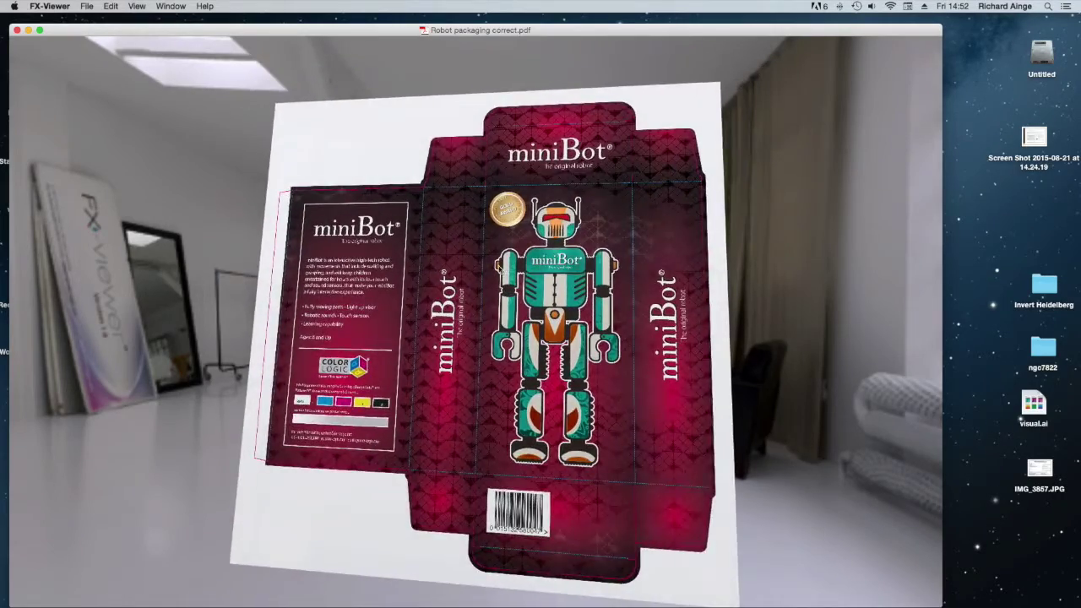
scroll(511, 317, "up", 5)
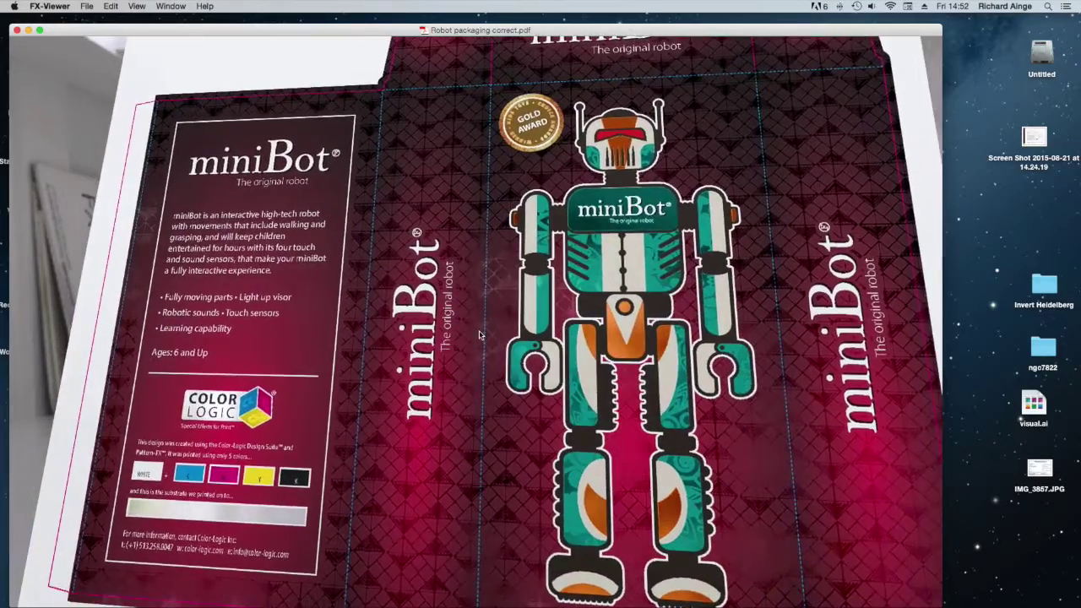
scroll(522, 354, "down", 5)
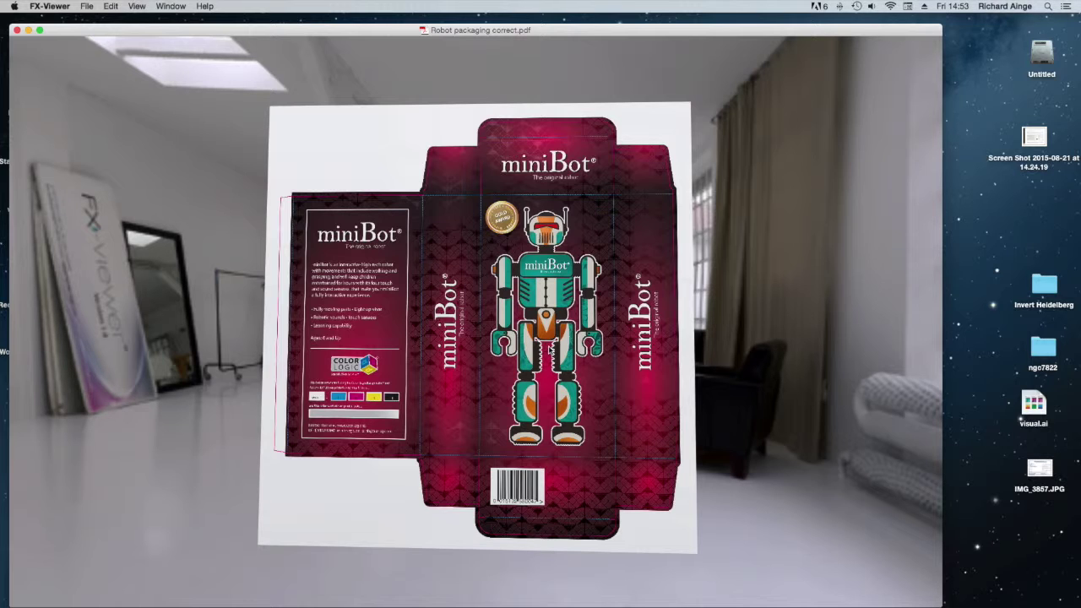
Quit FX-Viewer and delete Robot packaging correct.pdf from the desktop
key("super+q")
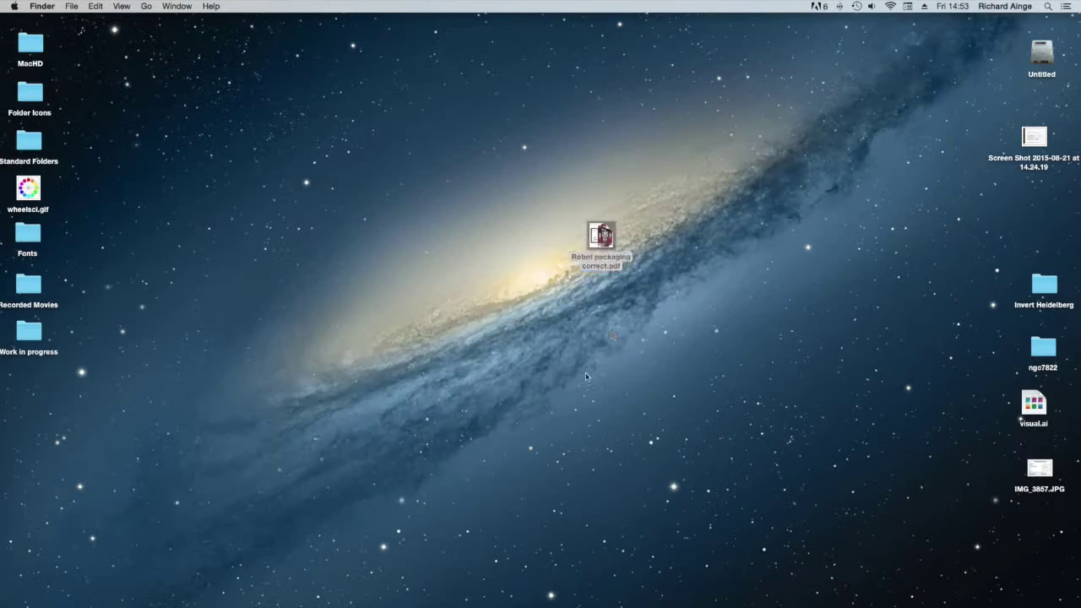
left_click_drag(511, 203, 659, 299)
key("super+BackSpace")
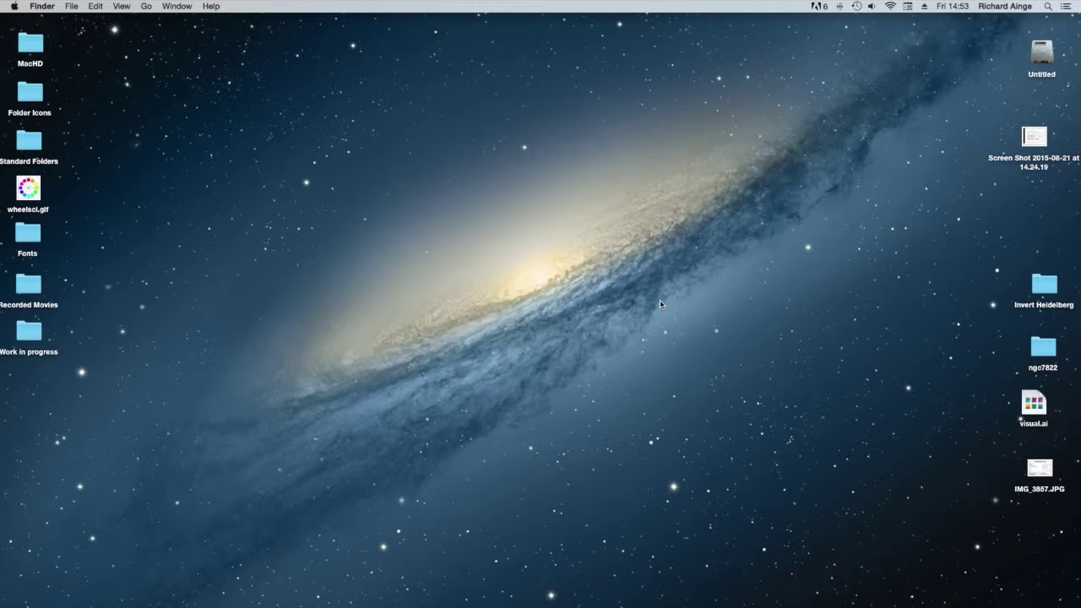
Switch to Illustrator and create a new blank CMYK document
mouse_move(624, 596)
left_click(601, 596)
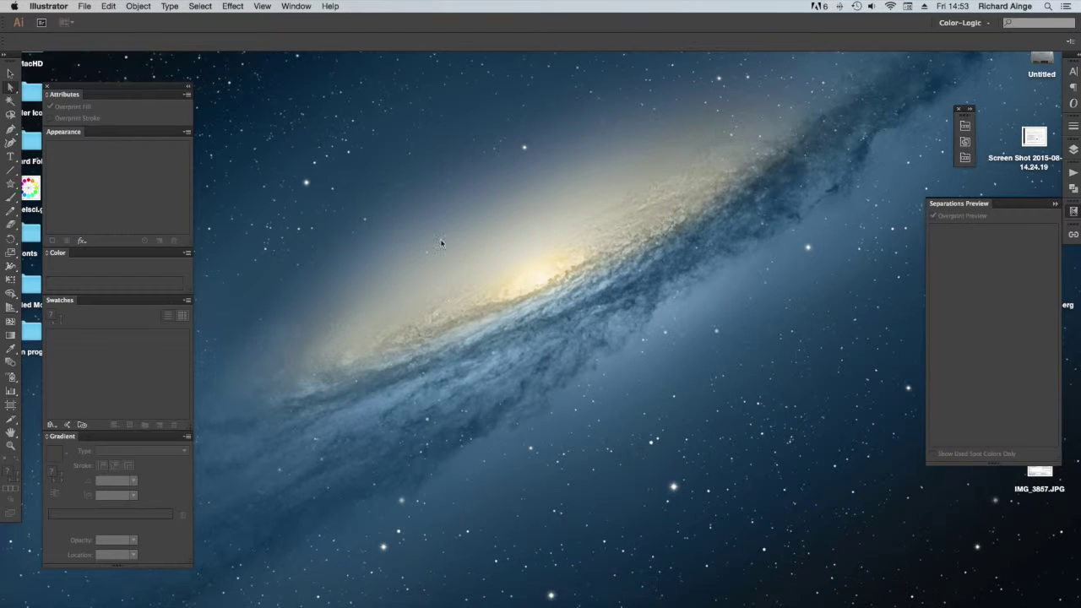
key("super+n")
left_click(408, 478)
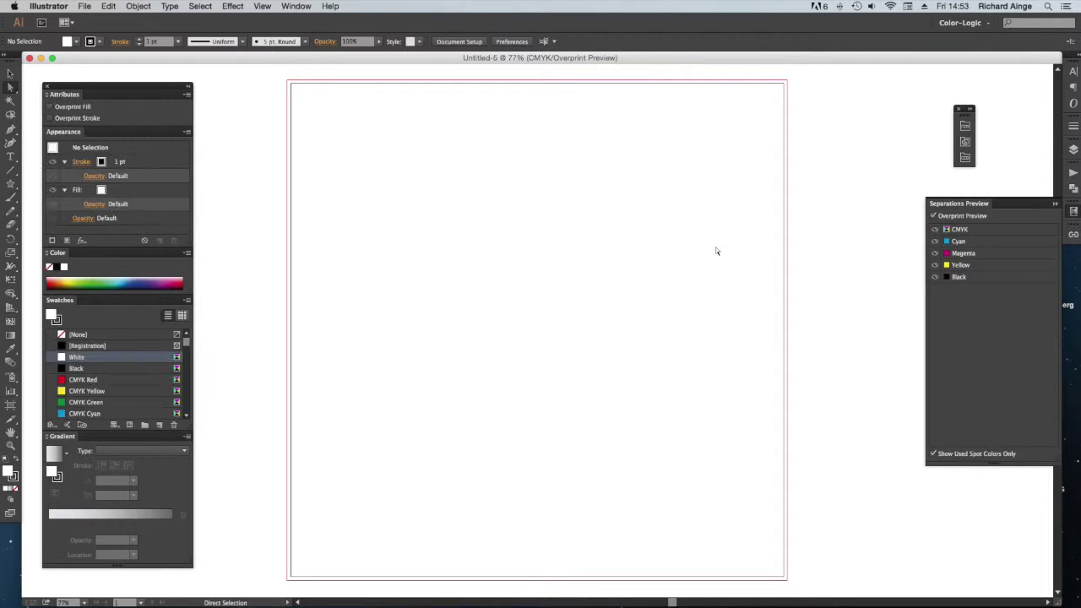
Draw a five-pointed star about 220 mm wide and 209 mm high and position it near the artboard's centre
left_click(10, 183)
left_click_drag(436, 203, 549, 268)
key("v")
left_click_drag(393, 146, 501, 266)
key("a")
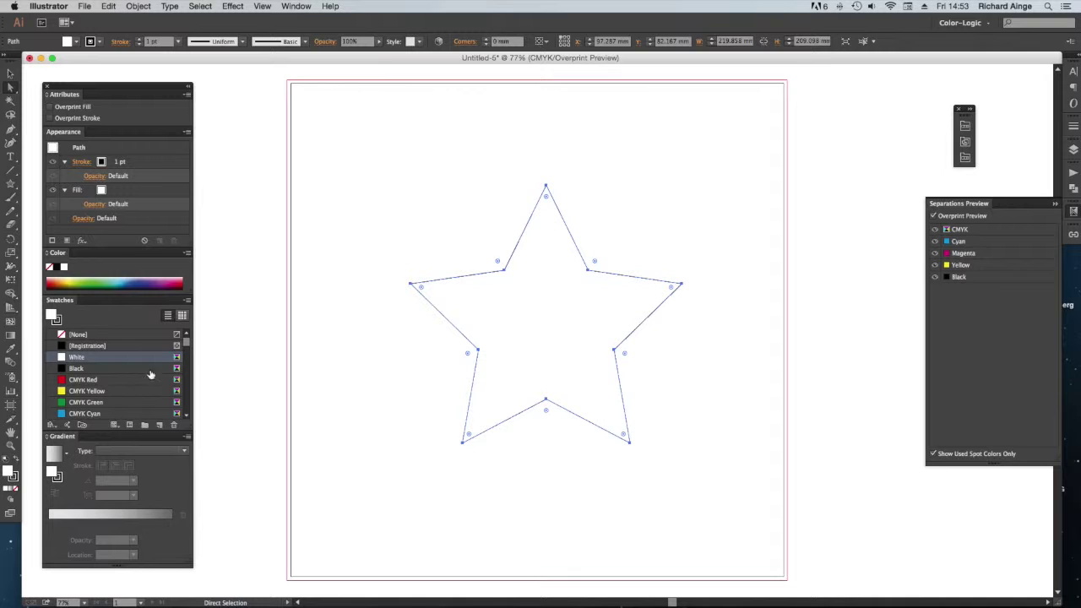
Fill the star with a radial gradient from Color-Logic swatch CL030-S at the centre to CL230-S at the outer edge
left_click(964, 127)
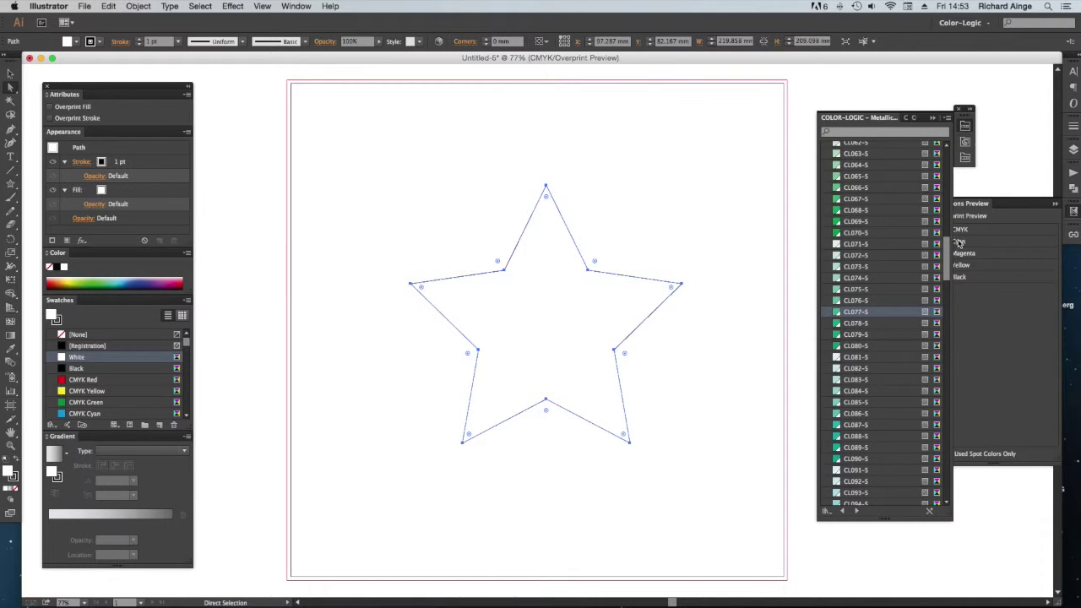
left_click(141, 450)
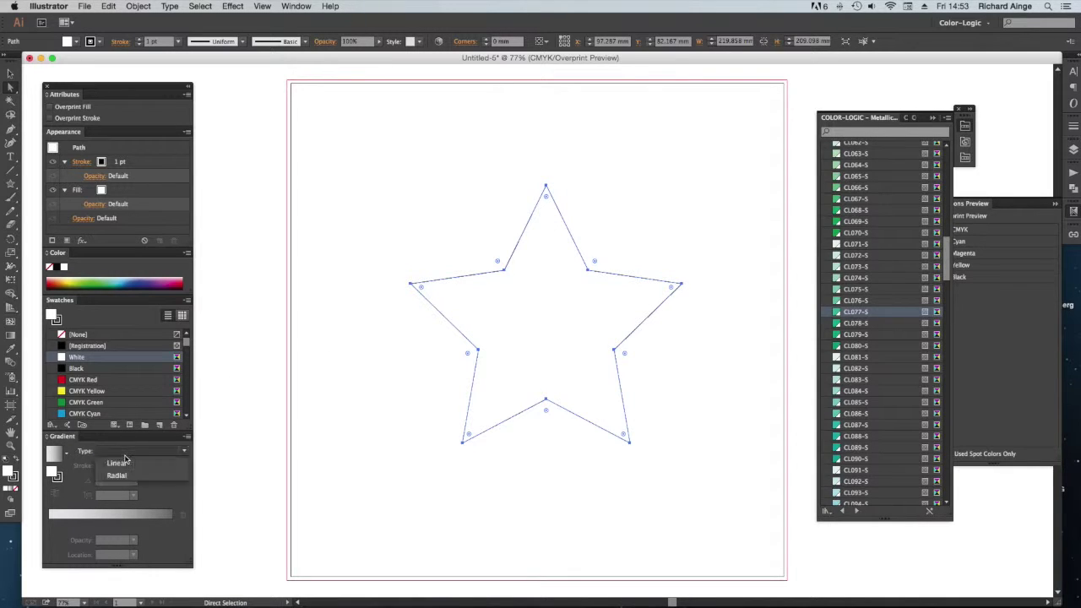
left_click(141, 479)
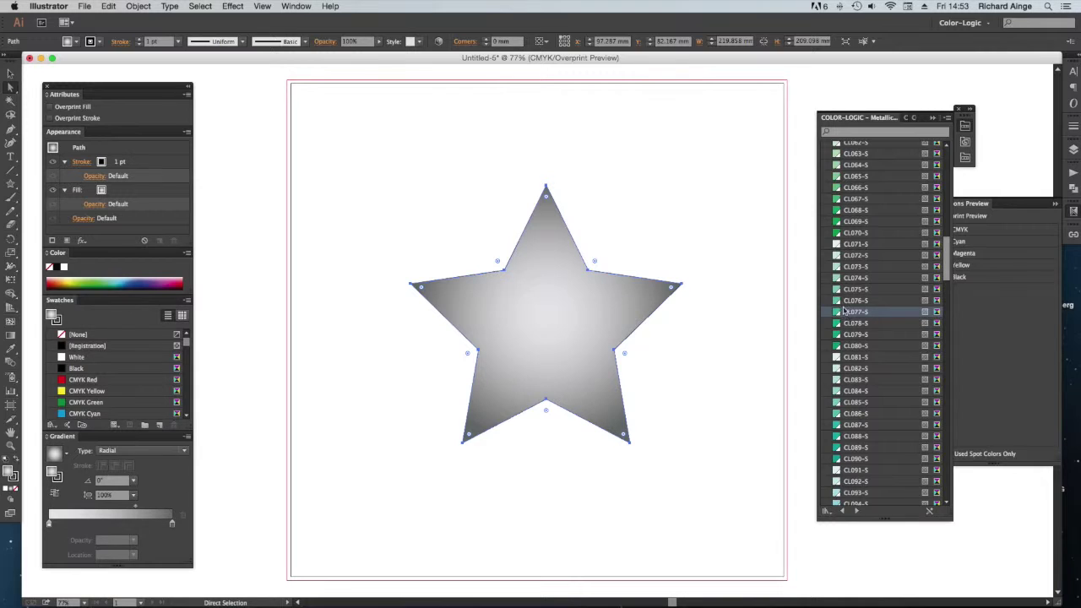
left_click_drag(946, 265, 955, 196)
left_click_drag(865, 339, 51, 516)
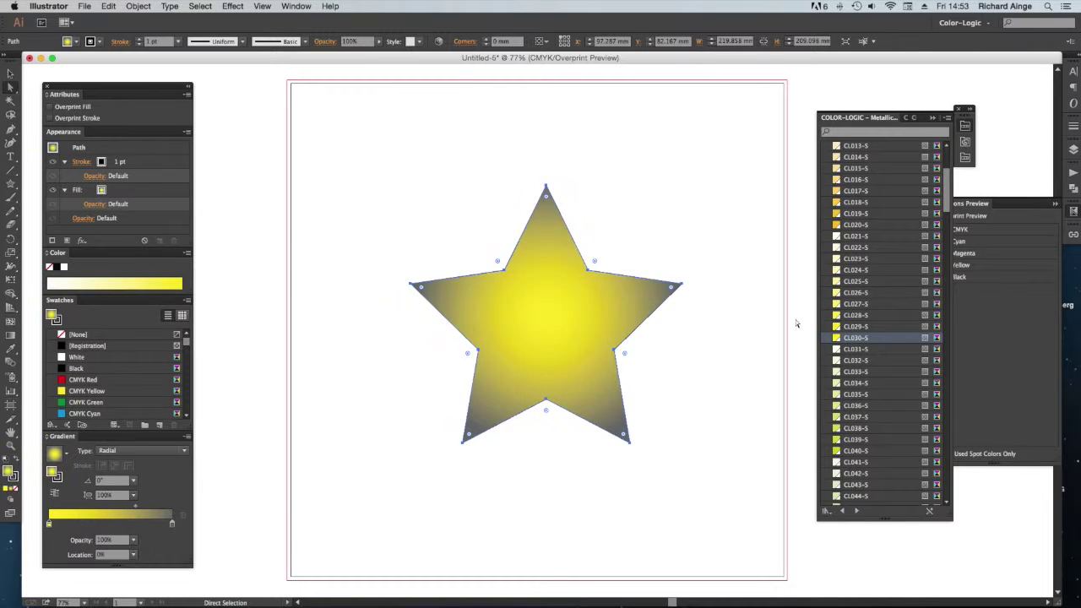
left_click_drag(949, 189, 934, 578)
left_click_drag(855, 276, 173, 525)
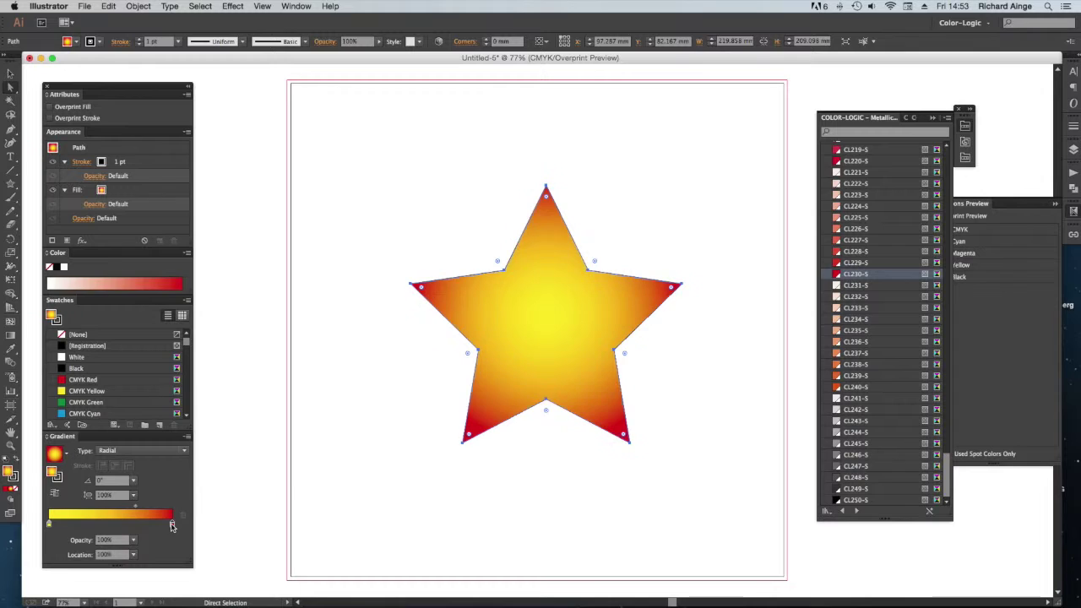
Remove the star's stroke, make its fill active again, and deselect the star
left_click(13, 478)
left_click(15, 489)
left_click(8, 471)
left_click(434, 418)
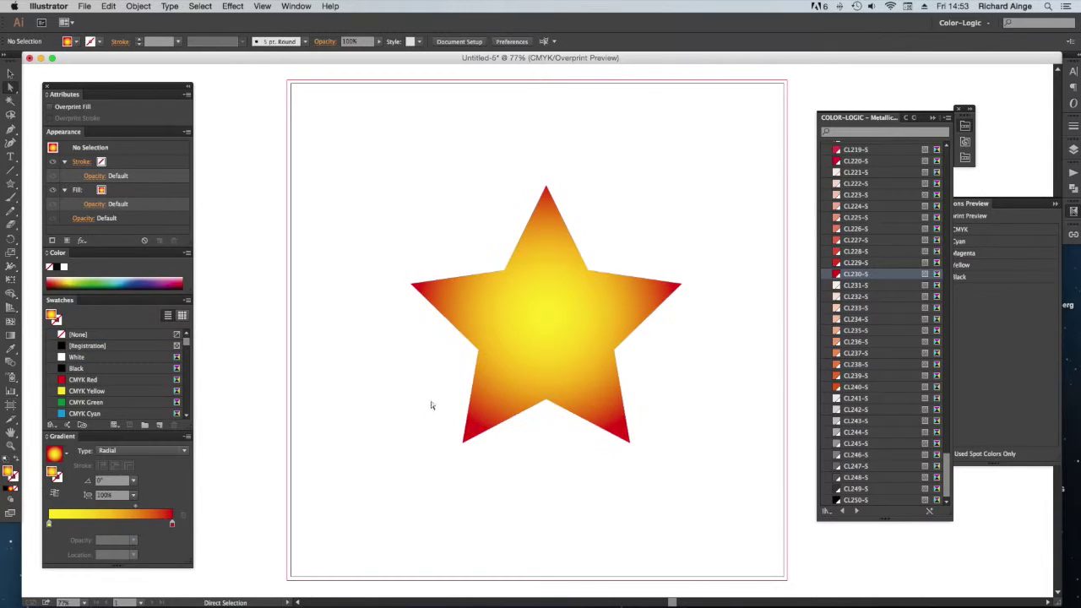
Move the midpoint of the star's radial gradient towards the yellow stop, to a location of 57.22%
left_click(571, 331)
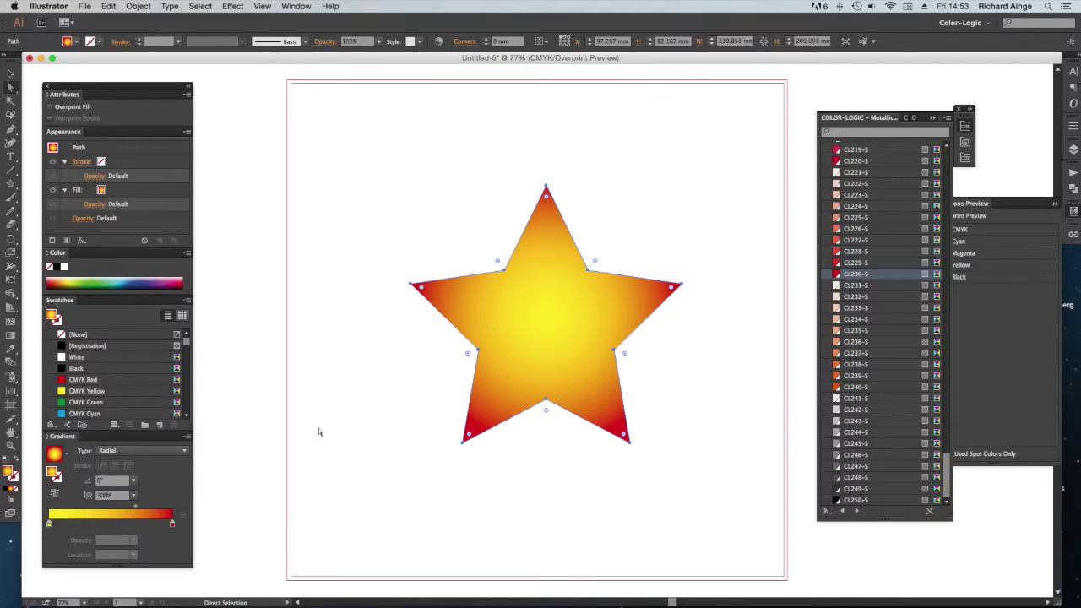
left_click_drag(134, 509, 120, 510)
left_click(343, 386)
Duplicate the star exactly in place using Move with 0 horizontal and 0 vertical distance
left_click(511, 347)
key("Return")
type("0")
key("Tab")
type("0")
key("Tab")
left_click(800, 390)
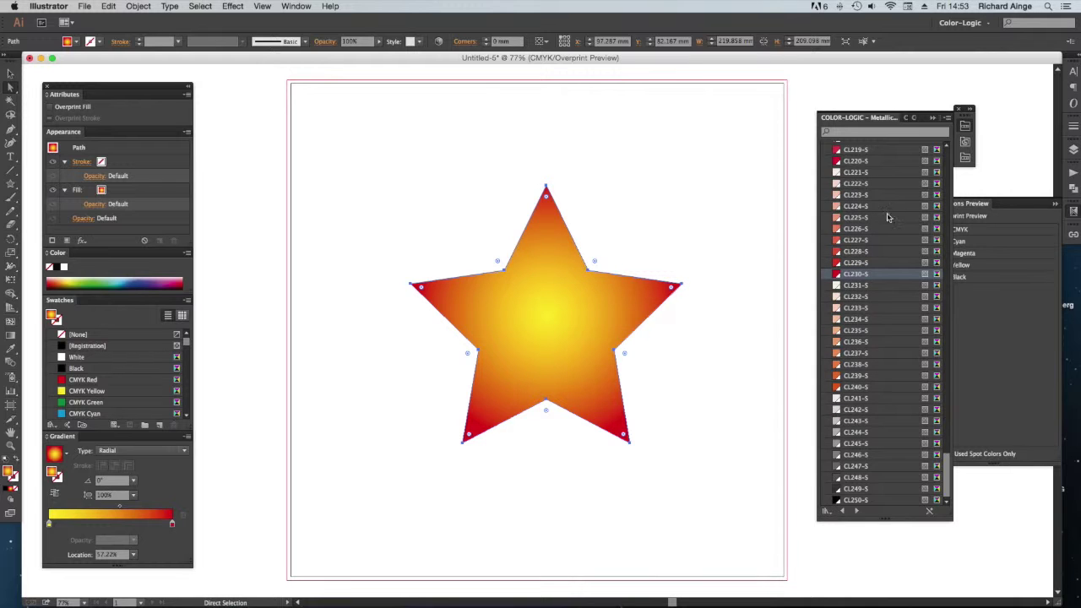
Fill the duplicate star with the PFX-013: Metallic pattern from the Color-Logic Pattern-FX Volume 1 library
left_click(966, 158)
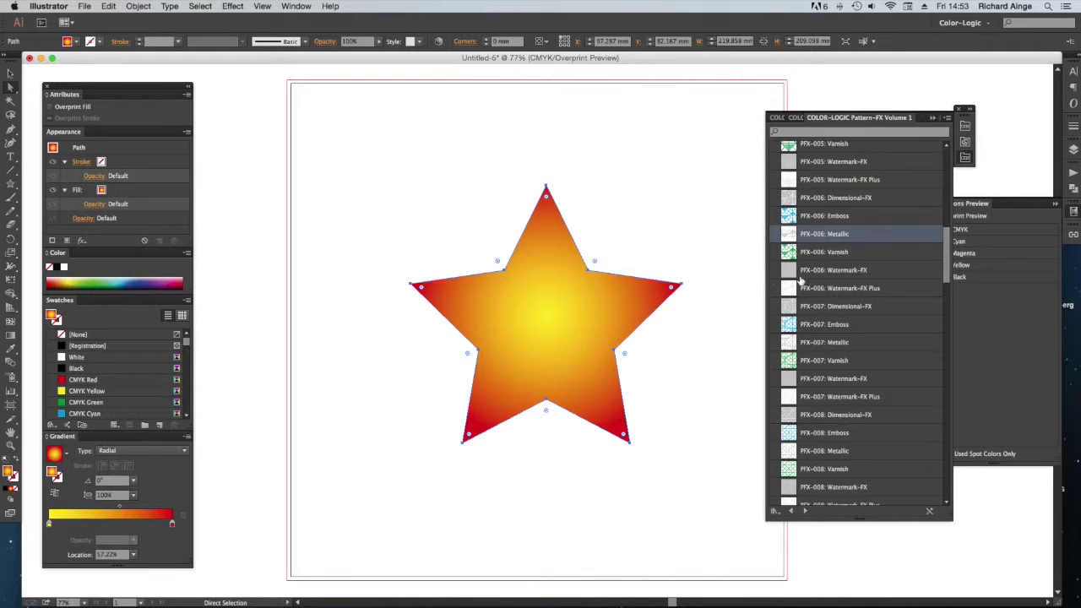
left_click_drag(947, 265, 928, 357)
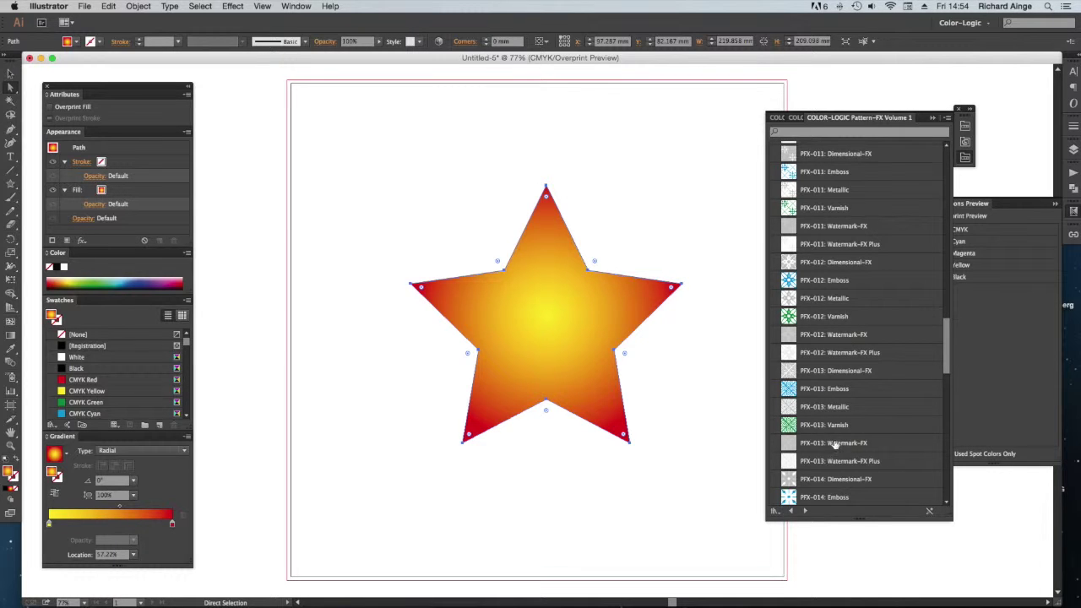
left_click(826, 408)
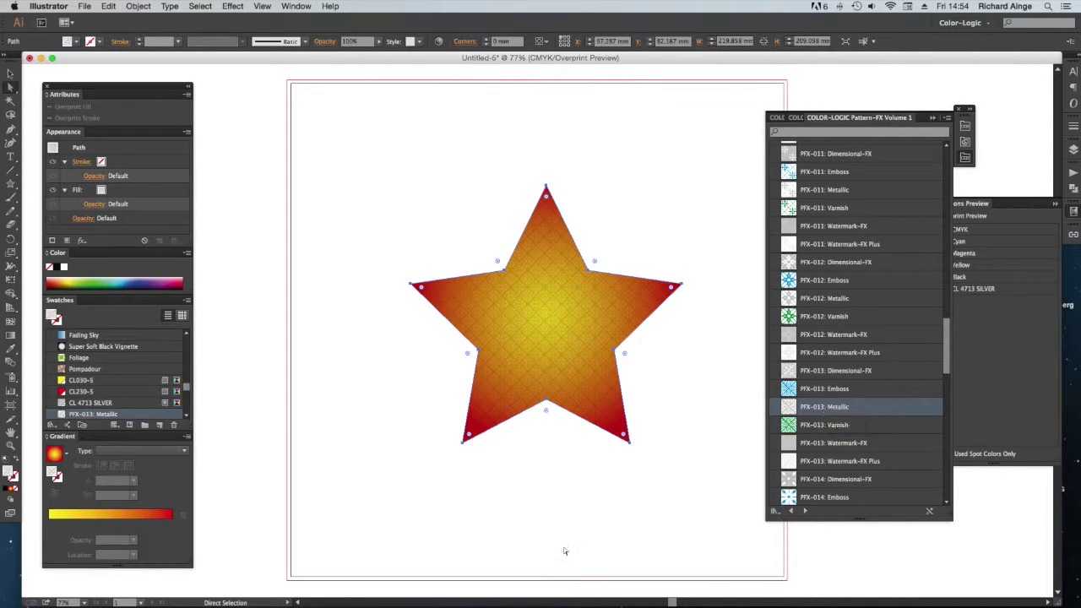
left_click(533, 499)
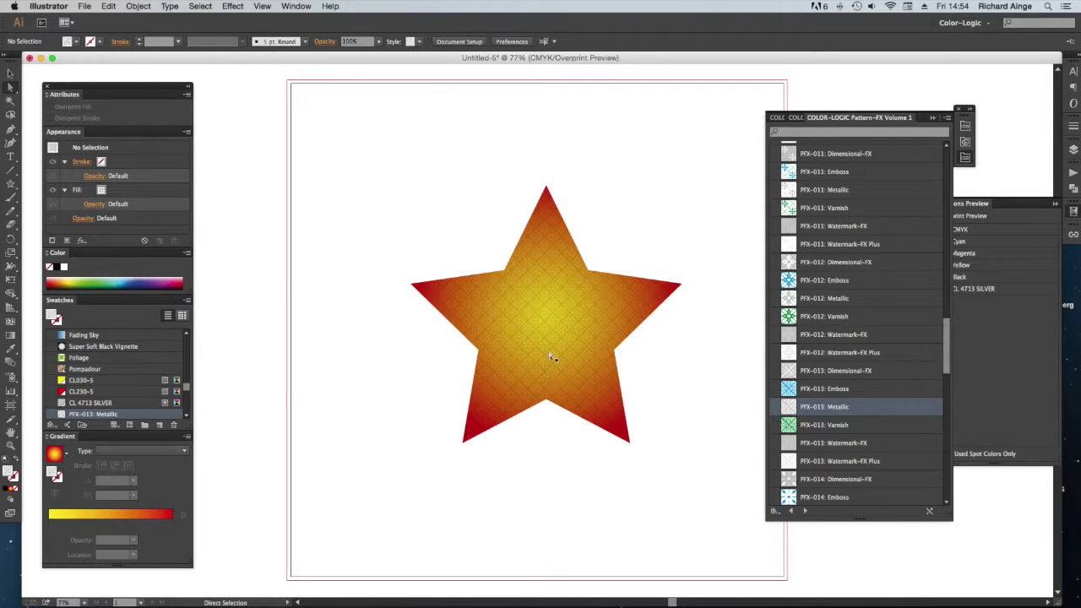
Scale only the pattern inside the upper star uniformly to 250%, leaving Transform Objects off and Transform Patterns on
left_click(550, 323)
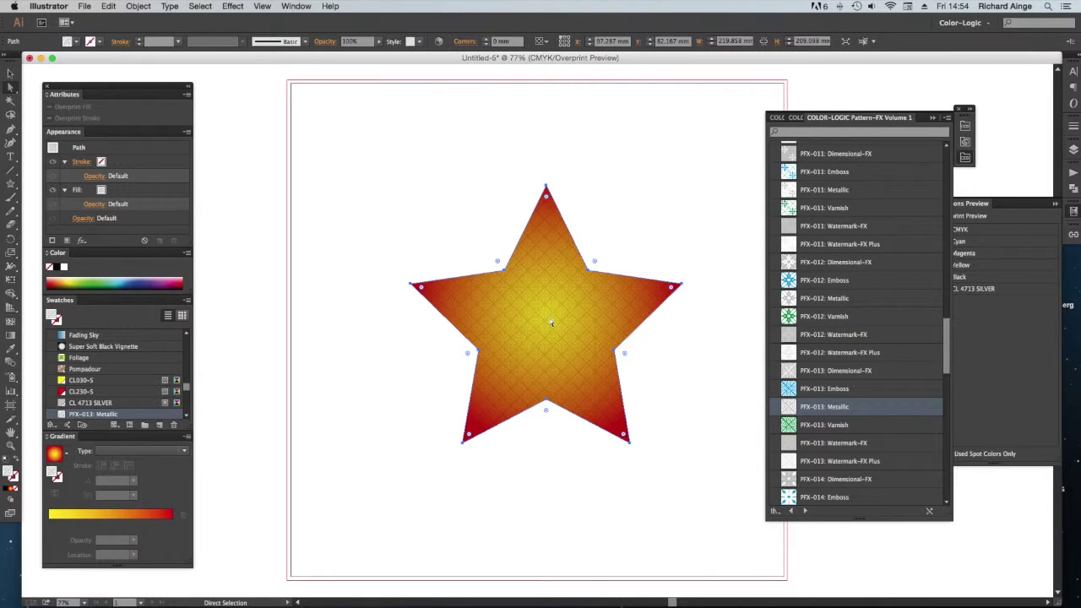
double_click(11, 252)
left_click(820, 378)
left_click(900, 378)
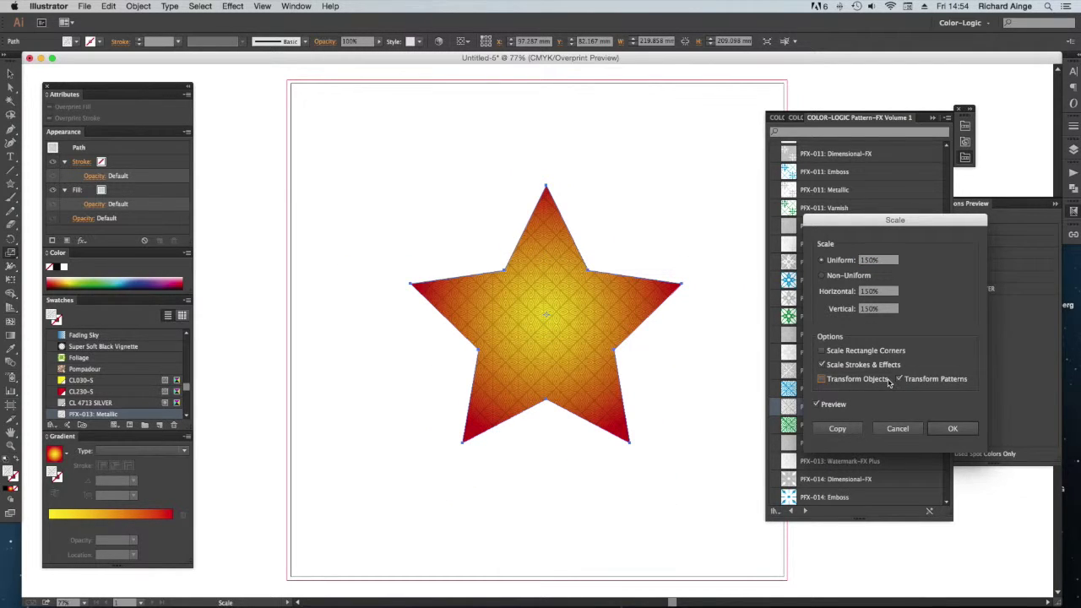
left_click(878, 260)
type("250")
key("Tab")
left_click(952, 428)
left_click(11, 88)
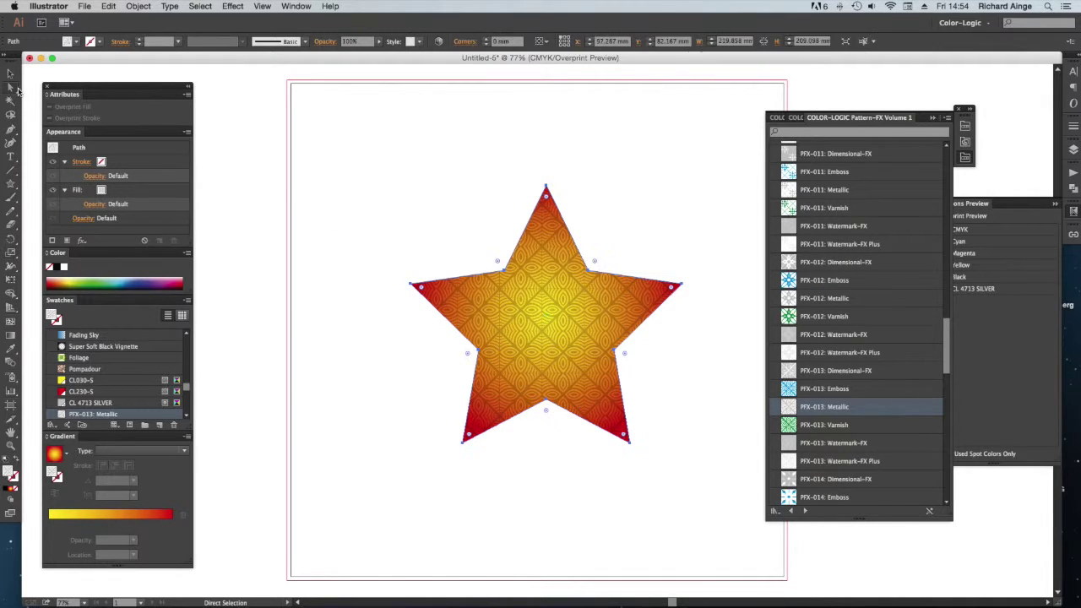
left_click(468, 253)
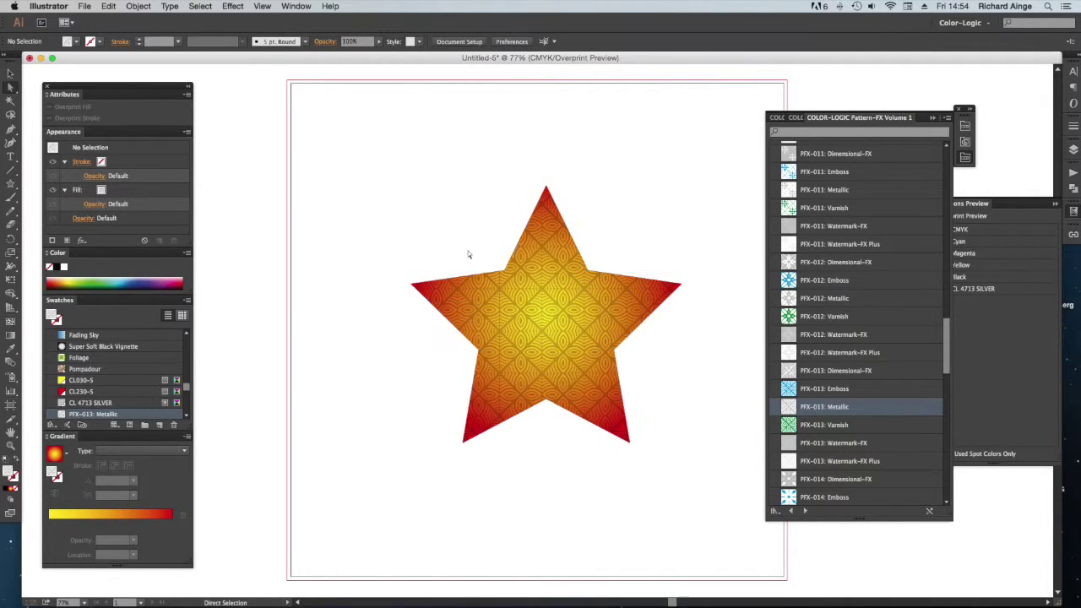
Duplicate the metallic-pattern star exactly in place and fill the upper copy with the PFX-013: Emboss pattern
left_click(539, 324)
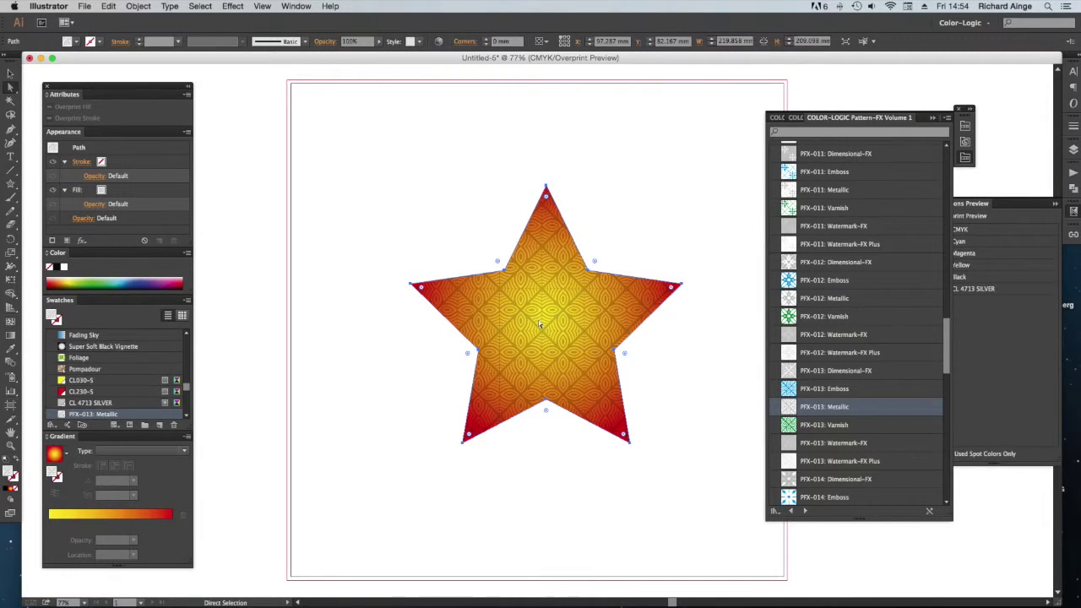
key("Return")
key("Tab")
key("Tab")
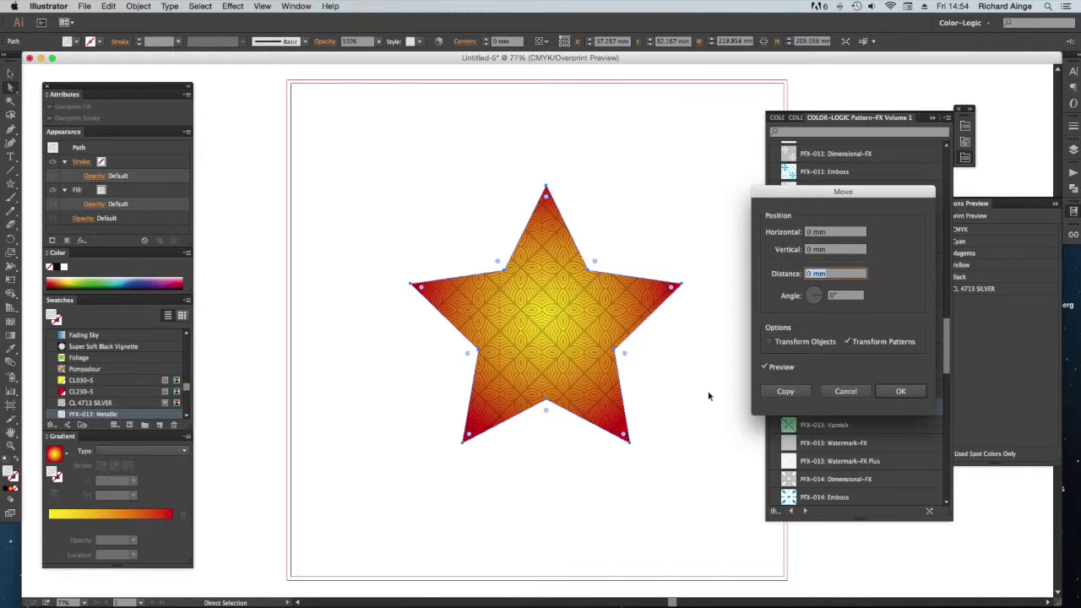
key("Escape")
left_click(796, 391)
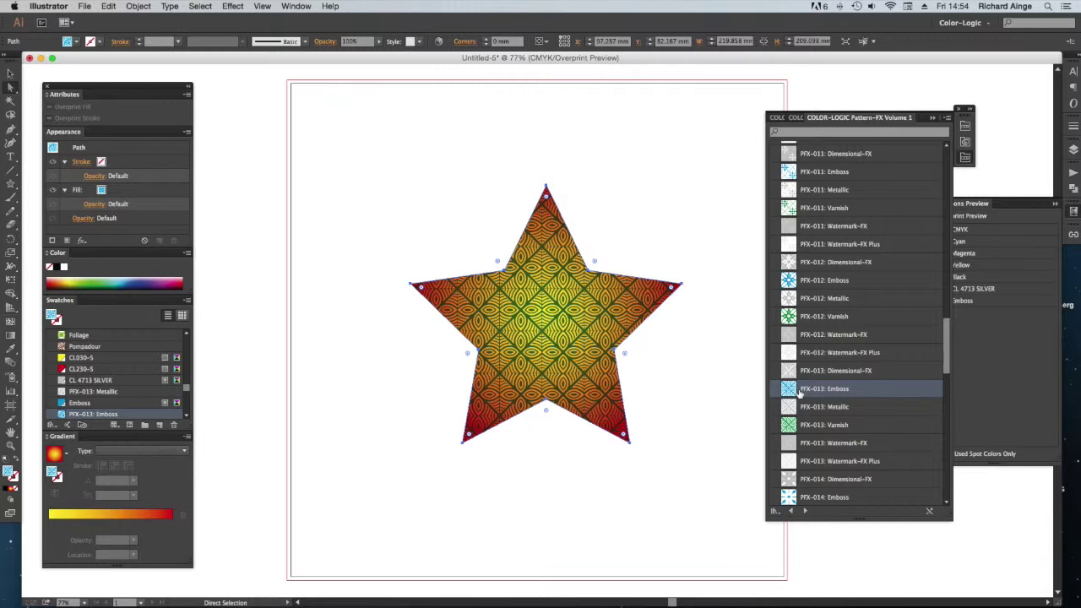
Check the Emboss and CL 4713 SILVER separations on their own in Separations Preview, with all plates shown again at the end
left_click(1038, 287)
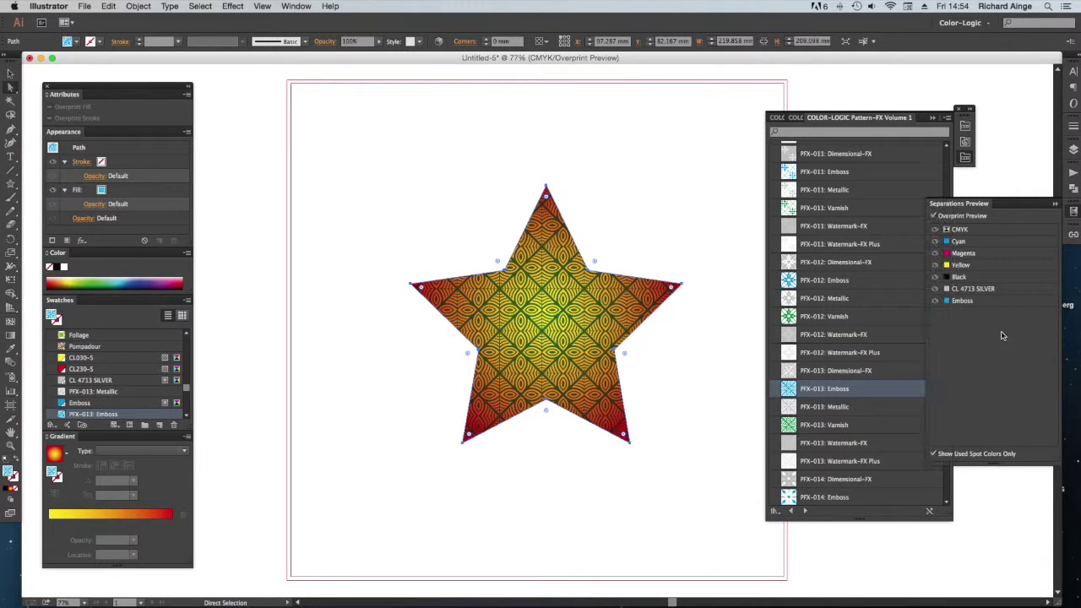
left_click(936, 229)
left_click(936, 288)
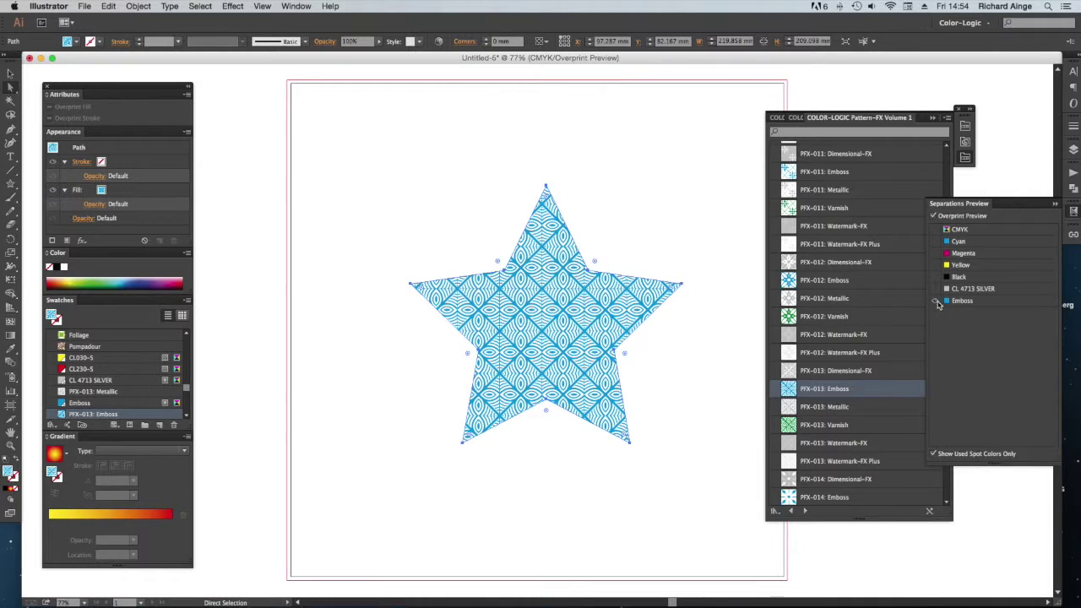
left_click(934, 289)
left_click(935, 302)
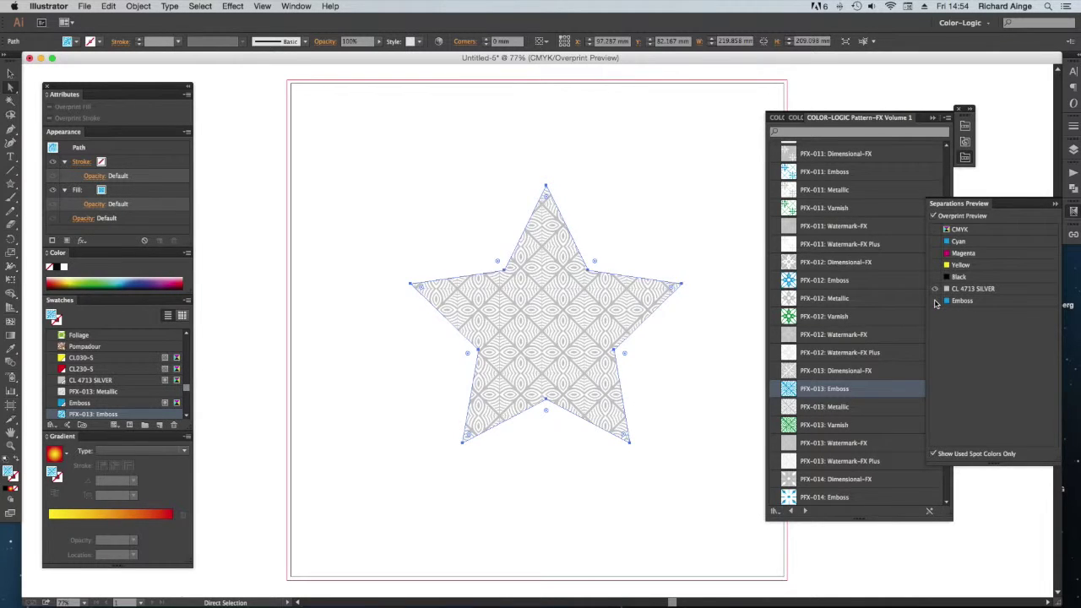
left_click(936, 229)
left_click(936, 289)
left_click(935, 288)
left_click(934, 301)
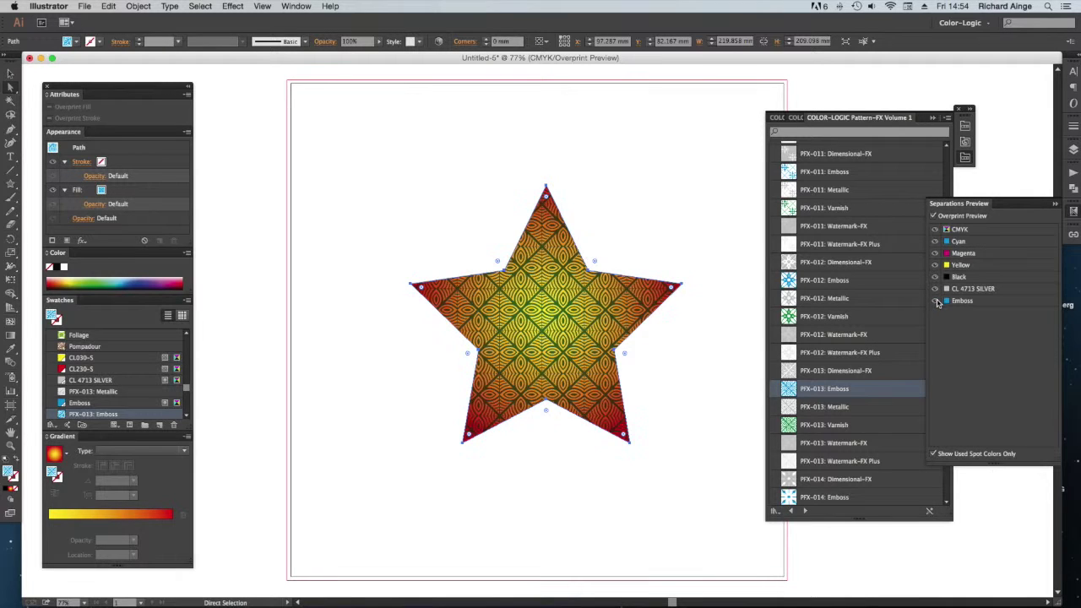
left_click(689, 451)
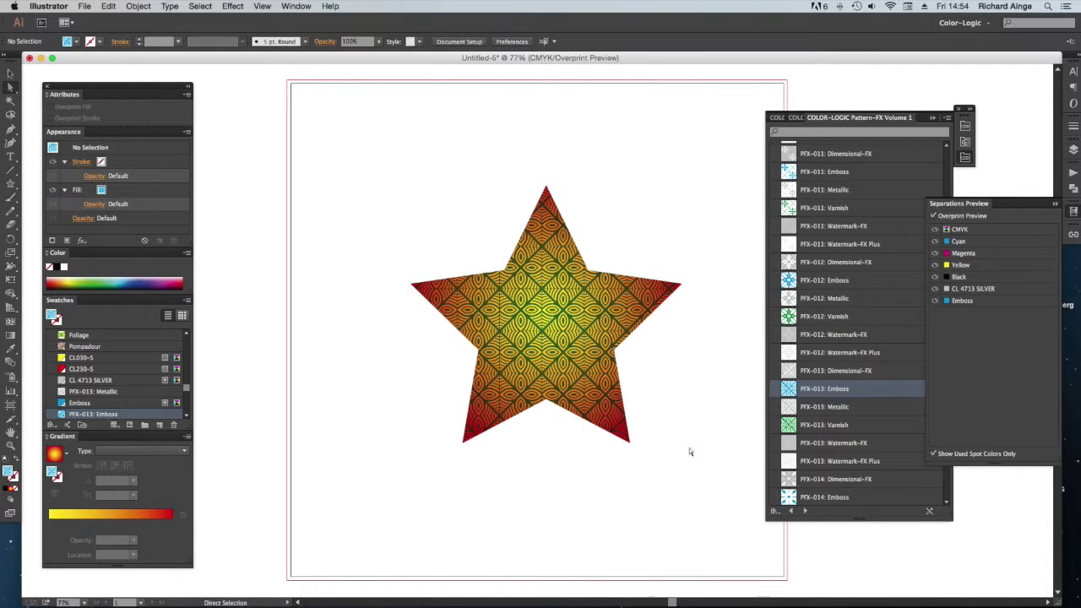
Give the upper emboss-pattern star a stroke in the Emboss spot colour
left_click(564, 346)
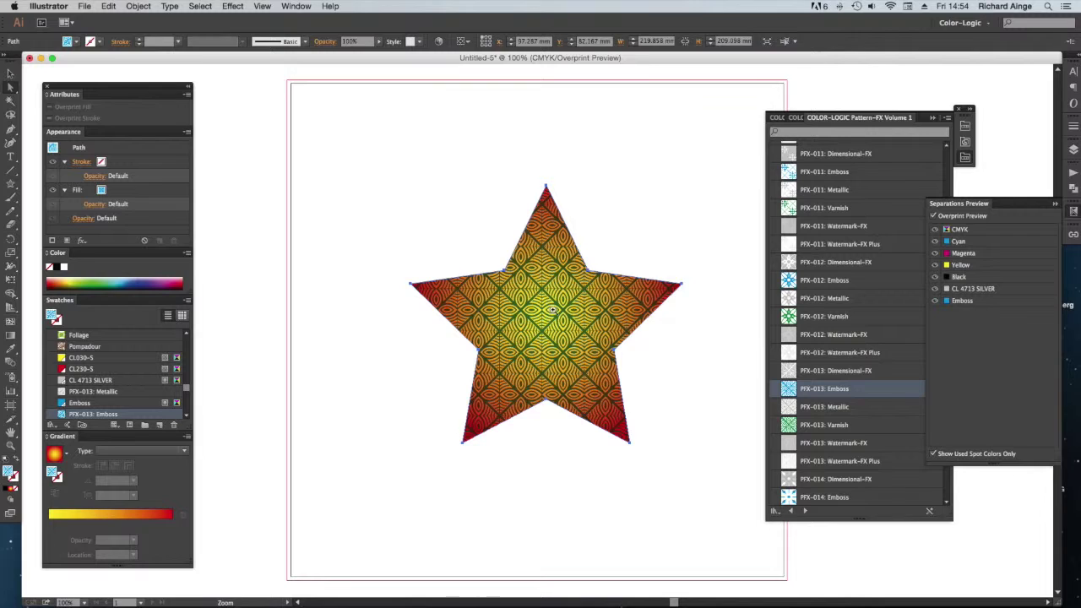
key("super+1")
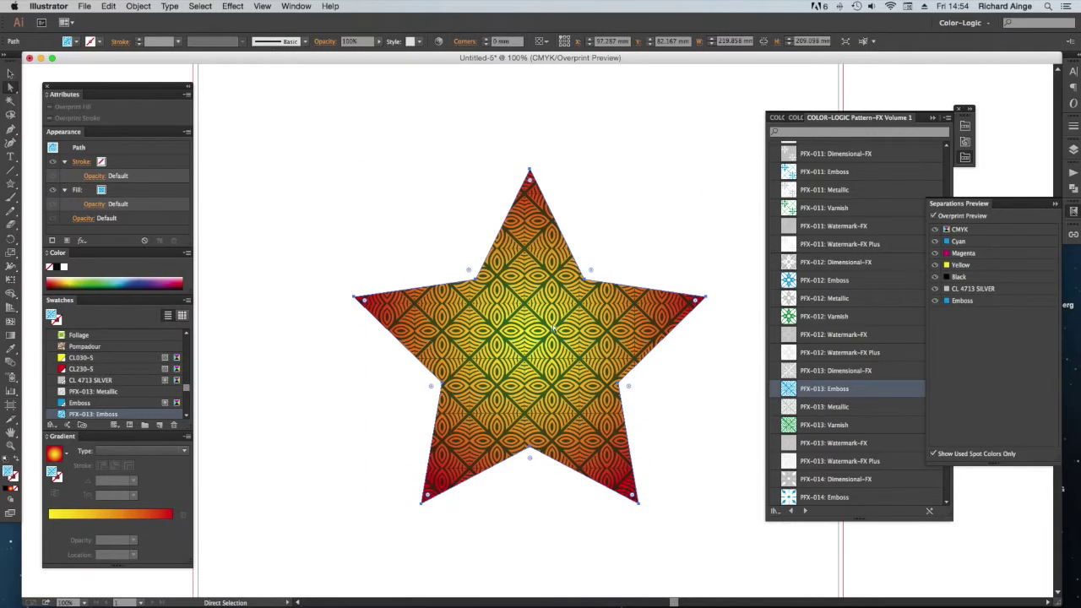
left_click(13, 477)
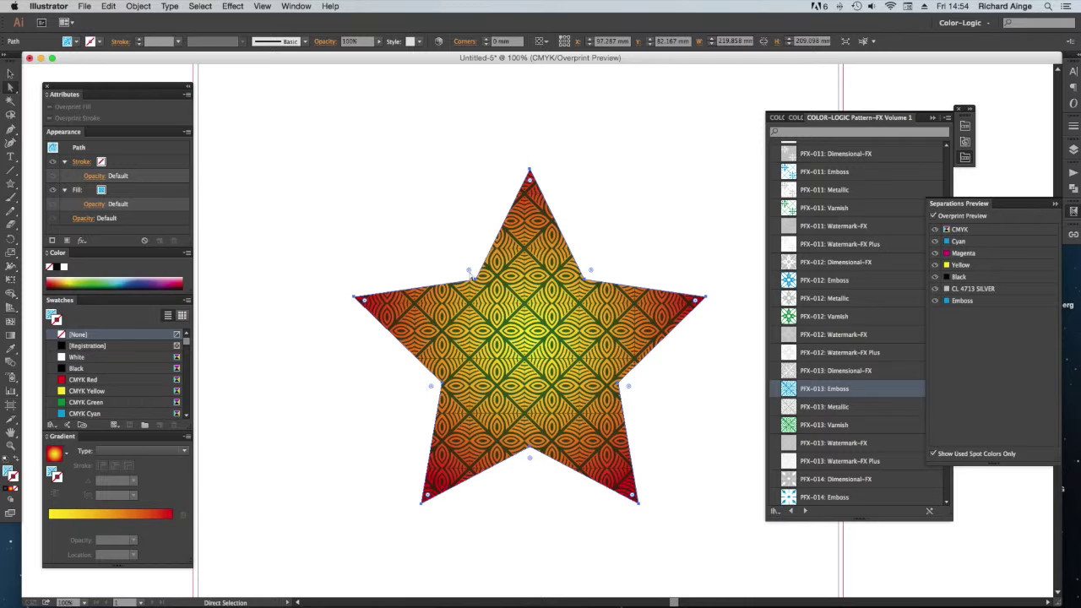
scroll(129, 371, "down", 5)
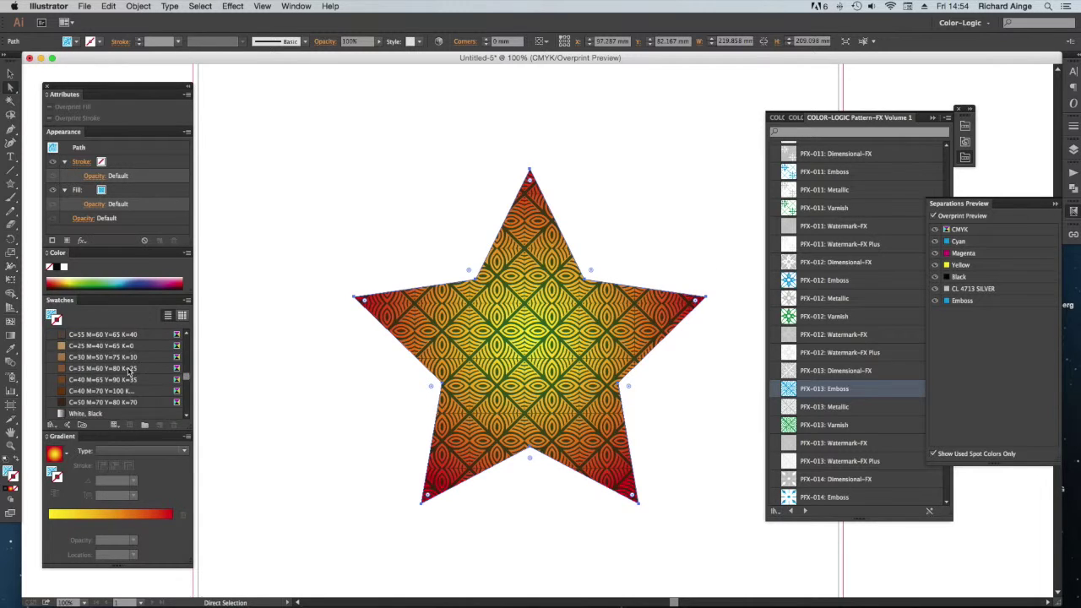
scroll(129, 372, "down", 10)
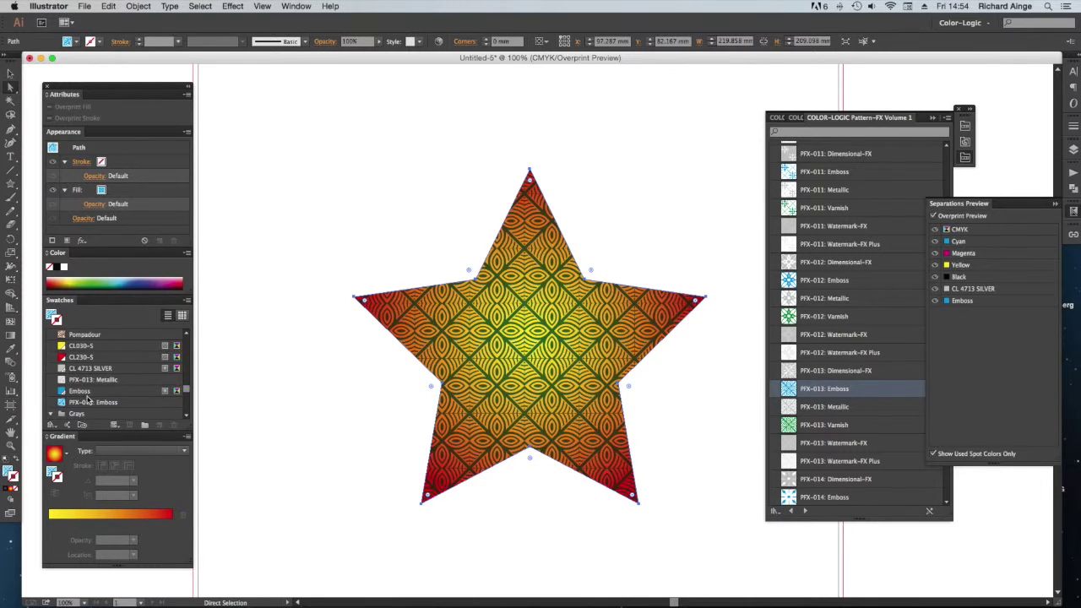
left_click(91, 393)
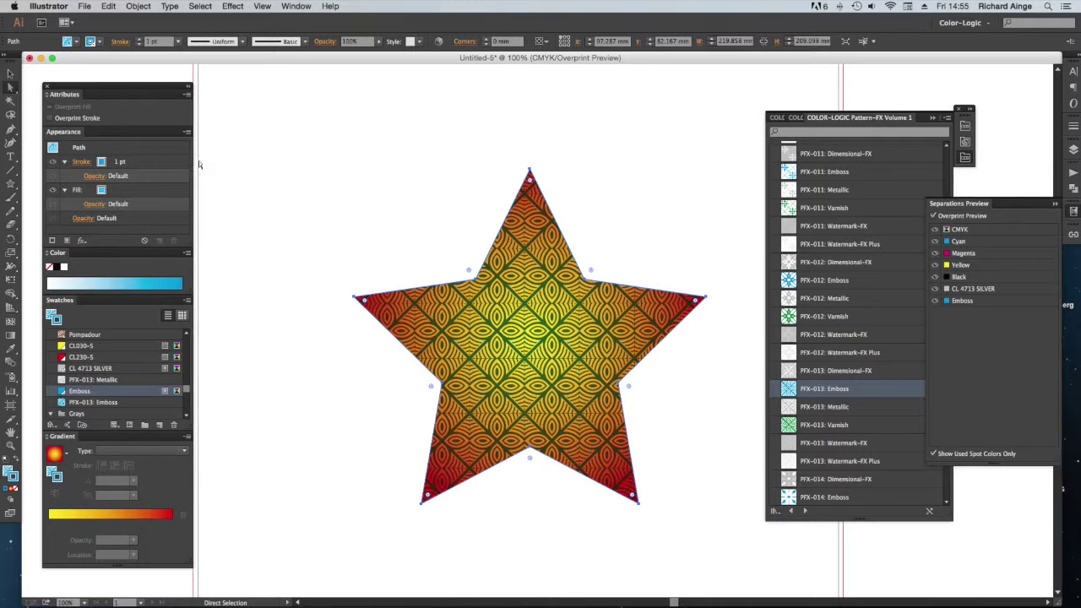
Set the emboss star's stroke weight to 10 pt and align the stroke to the inside
left_click(139, 39)
left_click(139, 38)
left_click(139, 39)
left_click(140, 38)
left_click(140, 38)
left_click(139, 39)
left_click(139, 39)
left_click(139, 38)
left_click(139, 39)
left_click(140, 39)
left_click(139, 39)
left_click(139, 39)
left_click(140, 45)
left_click(141, 45)
left_click(140, 44)
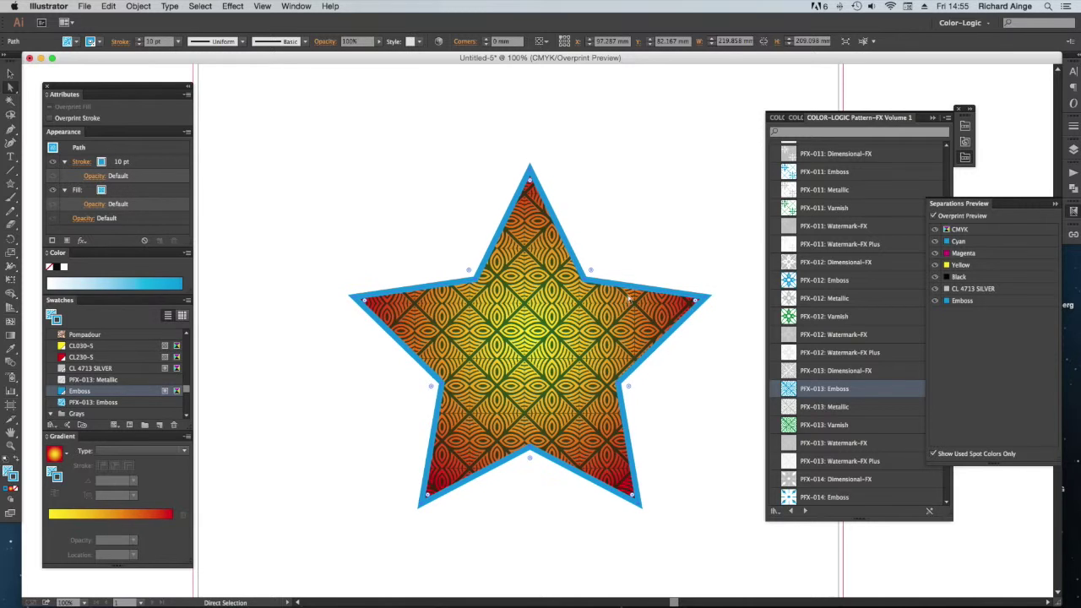
left_click(1073, 126)
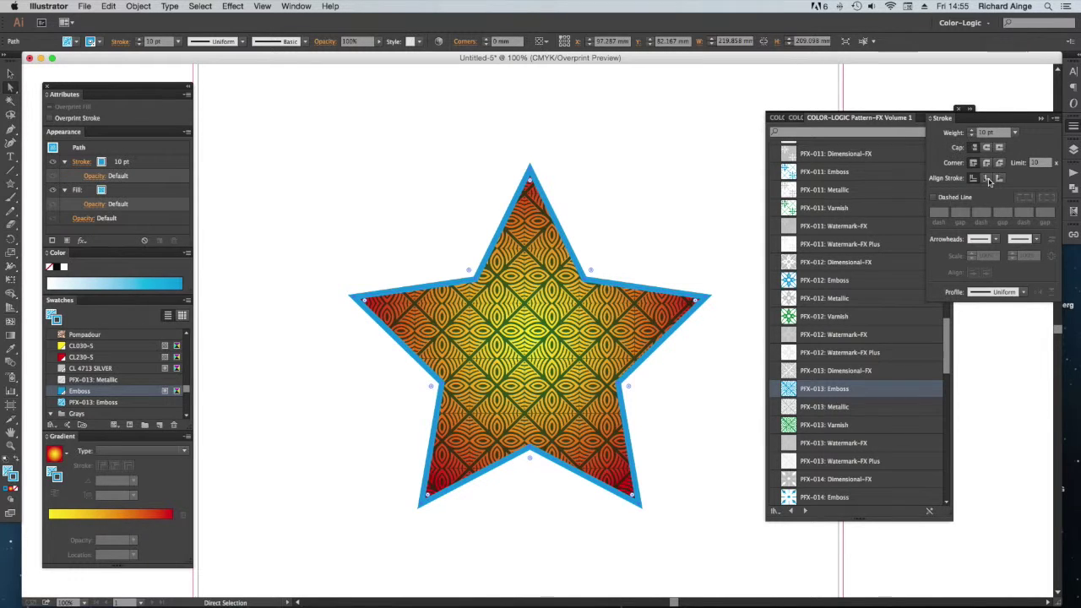
left_click(987, 178)
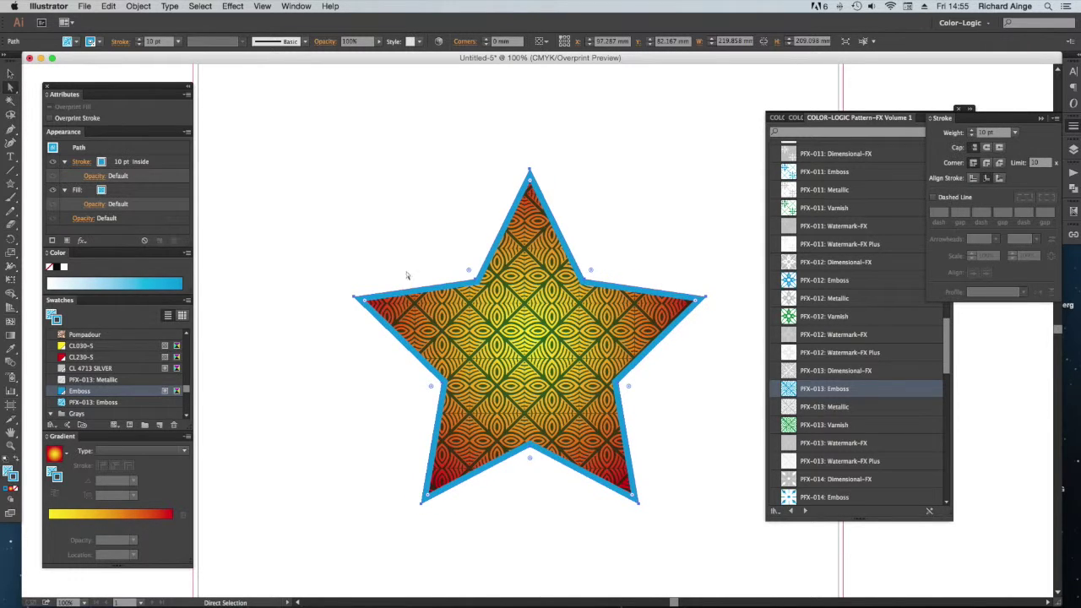
Show the Color options, reduce the Emboss stroke's tint to 0% and turn on Overprint Stroke
left_click(188, 253)
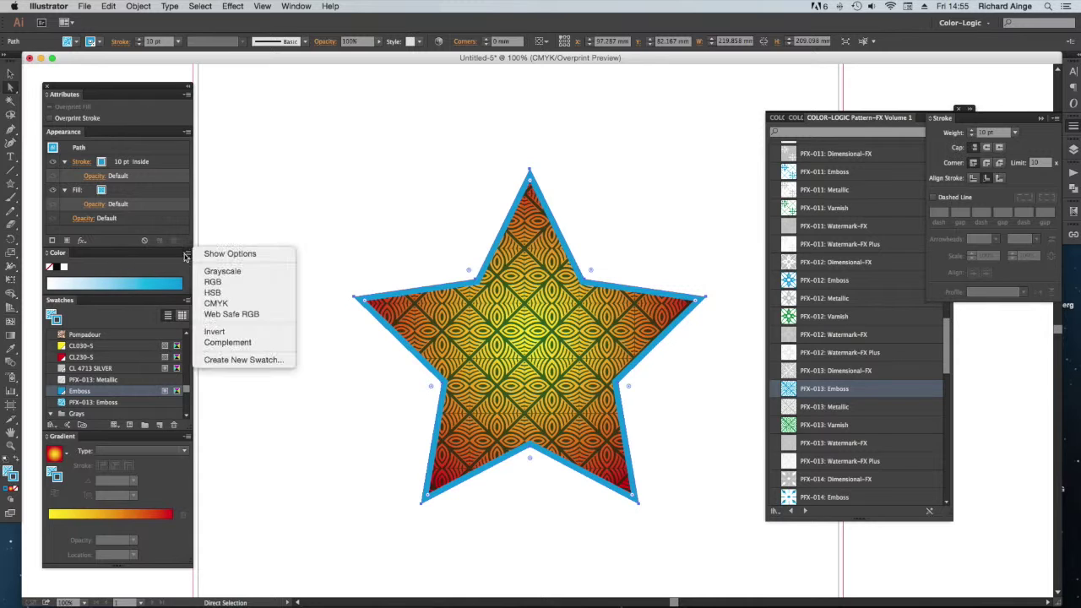
left_click(217, 255)
left_click_drag(146, 272, 81, 276)
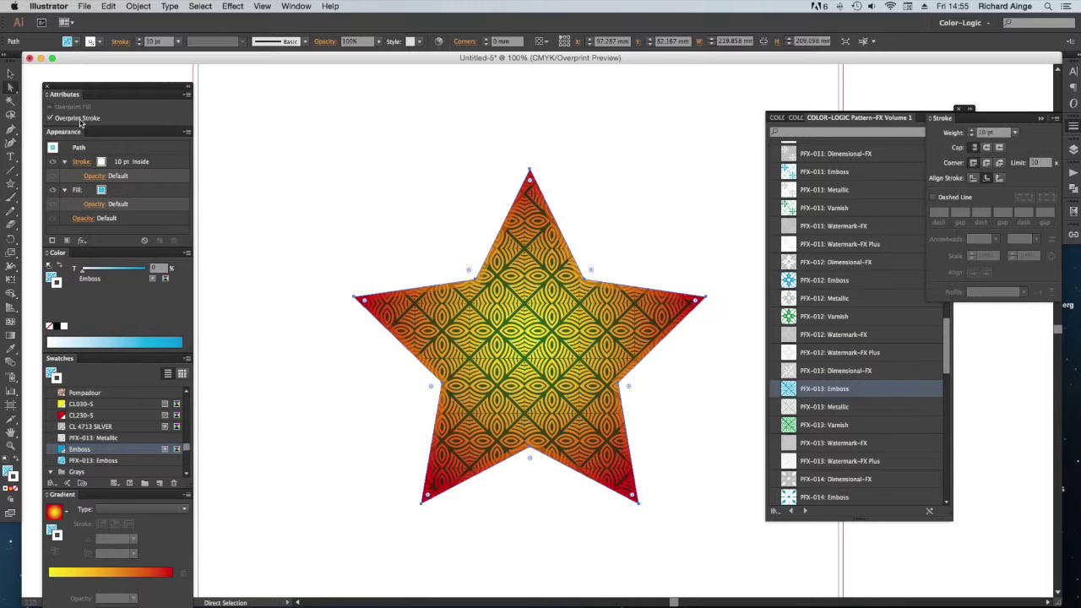
left_click(366, 357)
Hide the upper emboss star so the metallic-pattern star beneath it can be edited
key("z")
left_click_drag(323, 256, 557, 396)
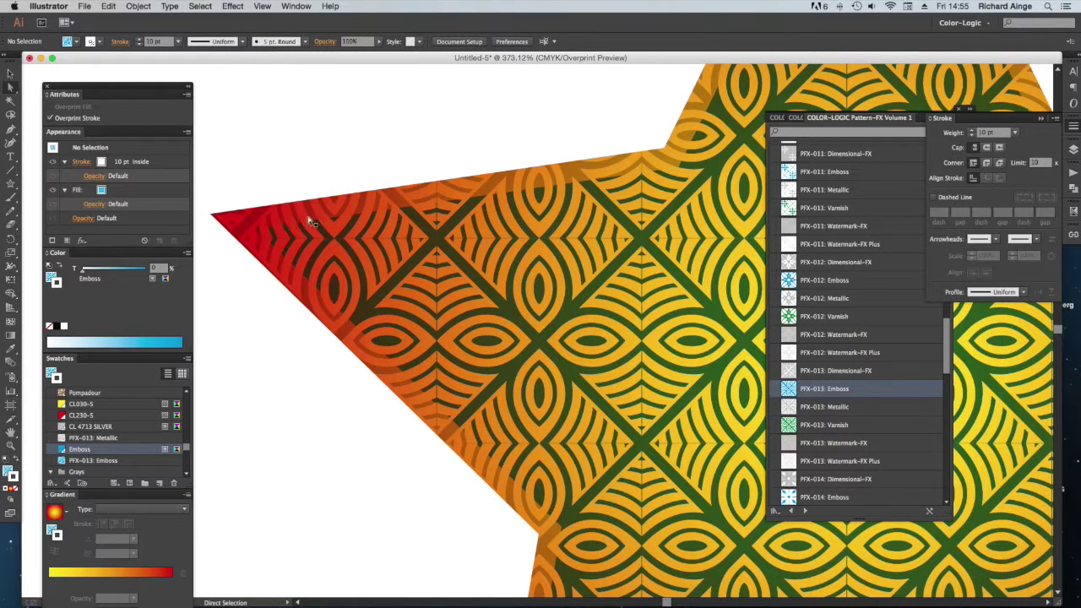
left_click(450, 247)
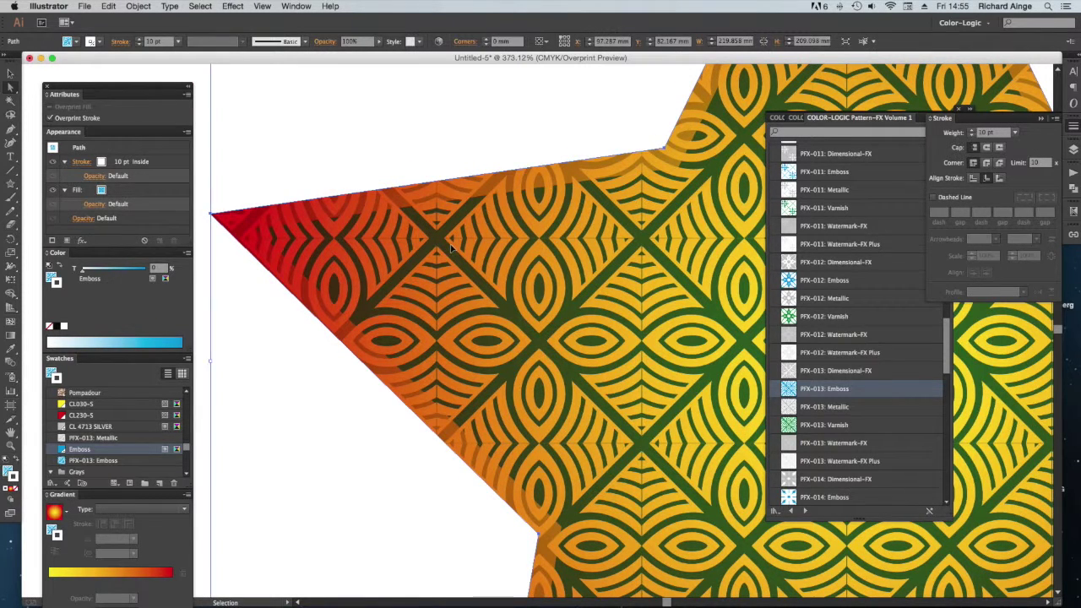
key("super+shift+a")
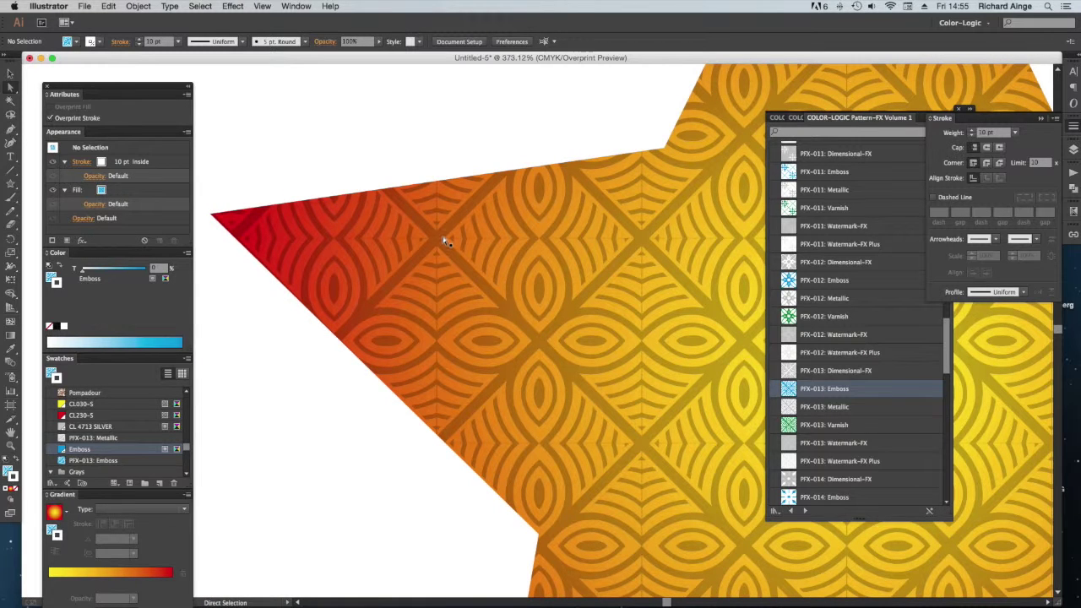
Give the metallic-pattern star a 10 pt CL 4713 SILVER stroke aligned to the inside
left_click(439, 242)
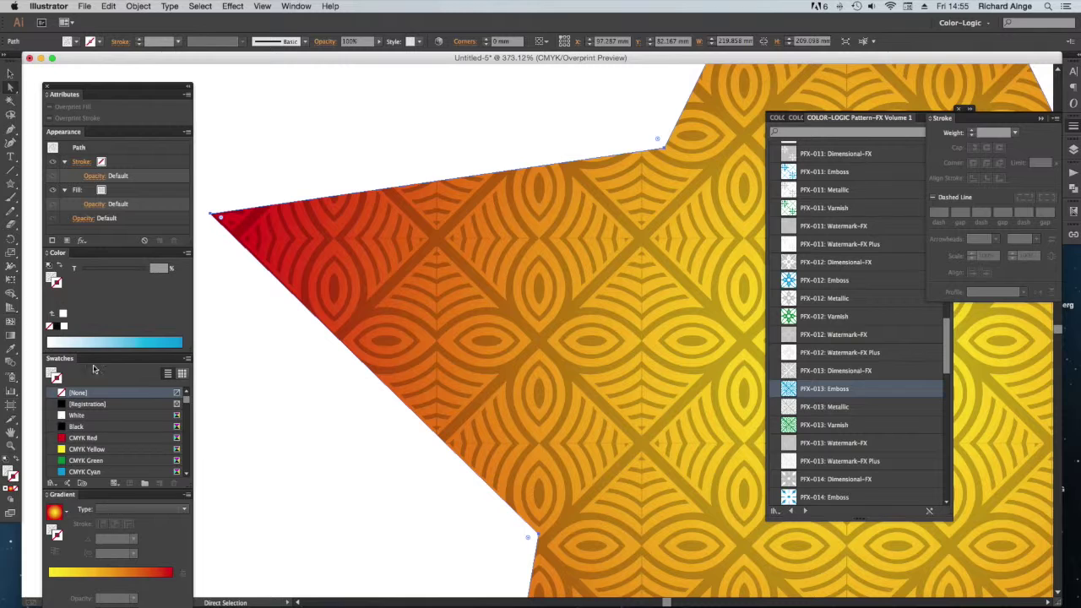
scroll(129, 457, "down", 10)
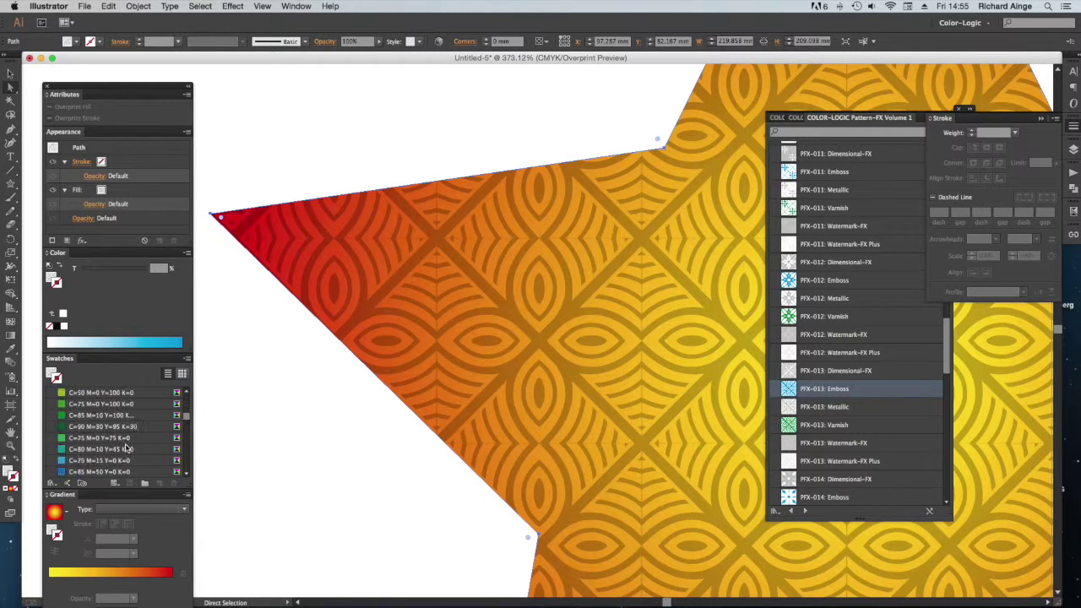
scroll(127, 448, "down", 10)
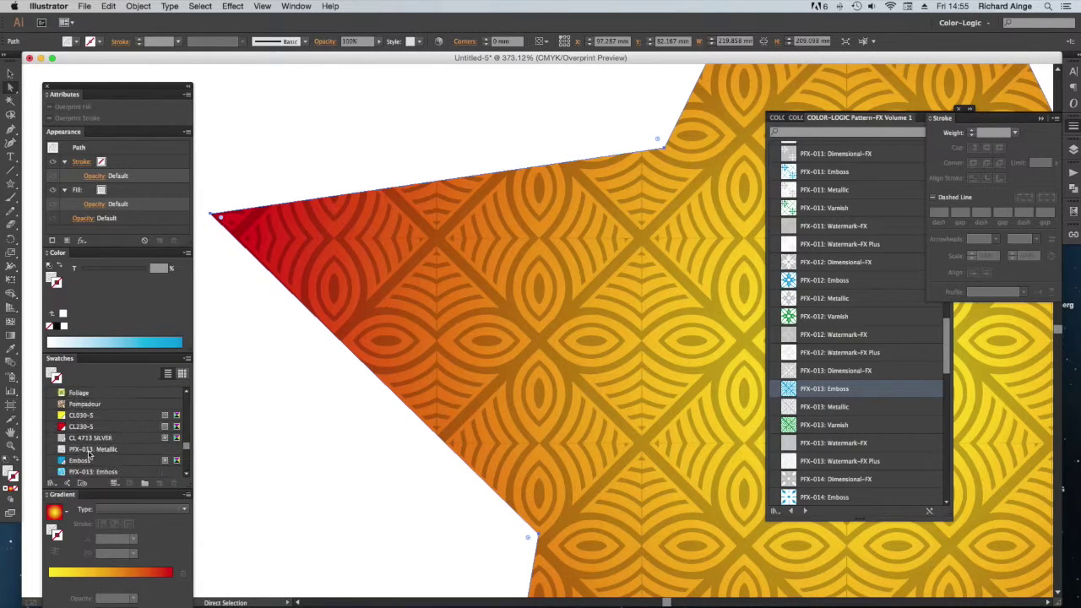
left_click(85, 439)
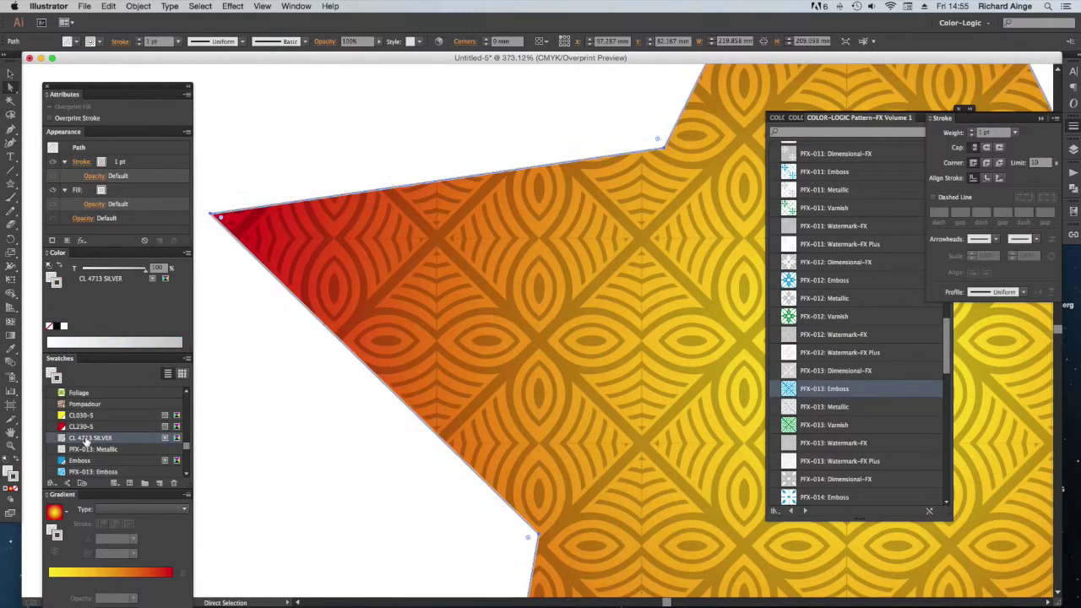
left_click(155, 42)
type("10")
key("Tab")
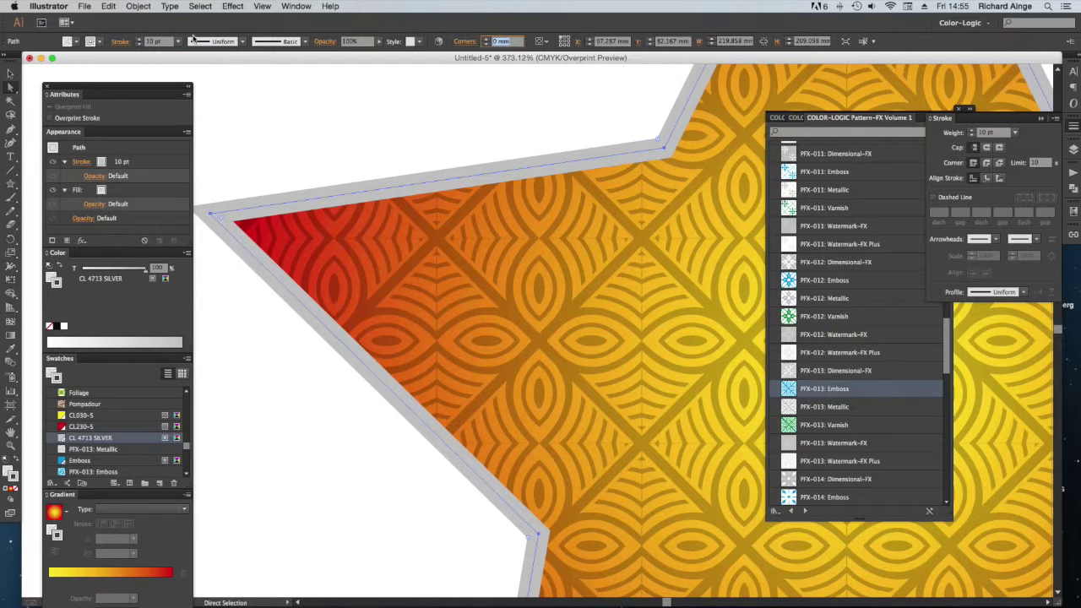
left_click(988, 178)
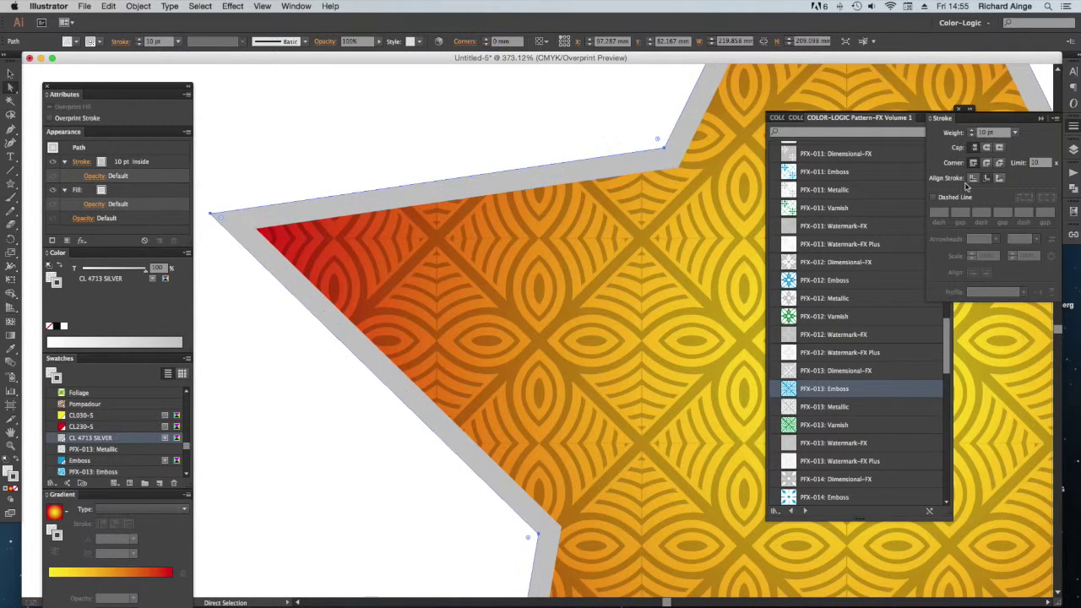
Reduce the metallic star's silver stroke tint to 0%, turn on Overprint Stroke and deselect the star
left_click_drag(144, 270, 80, 270)
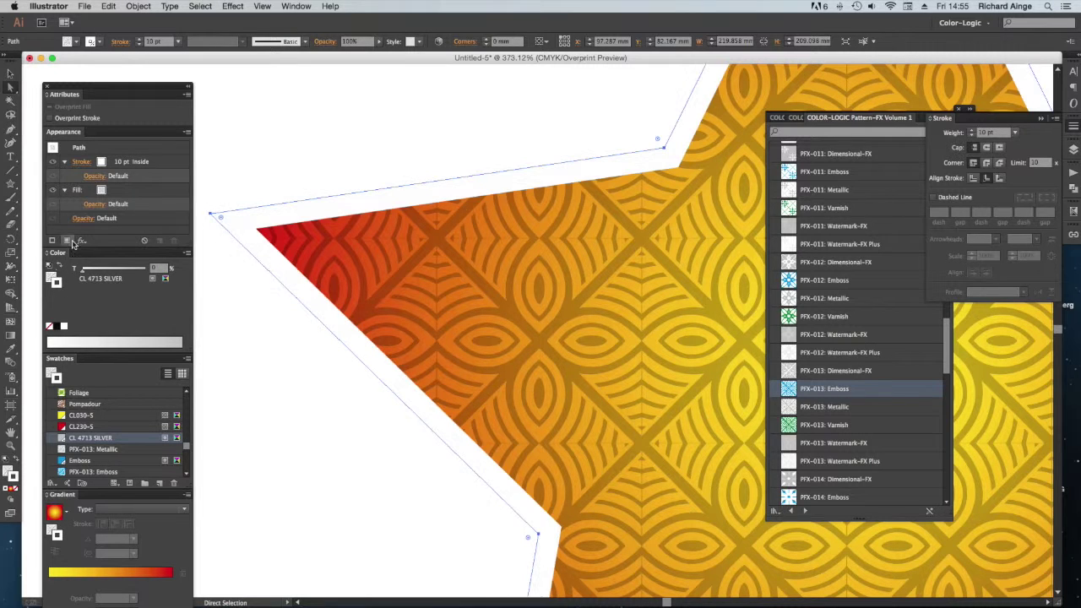
left_click(50, 118)
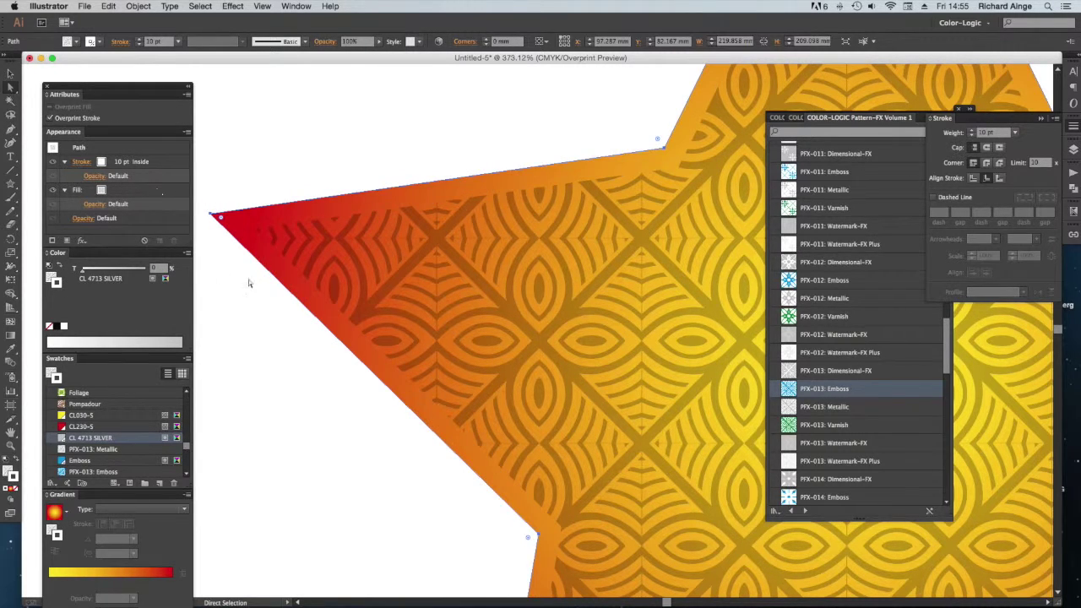
key("shift+super+a")
Show the hidden emboss star again and view the whole star at 100%
left_click(558, 277, "alt+super")
left_click(568, 285, "alt+super")
left_click(583, 320, "alt+super")
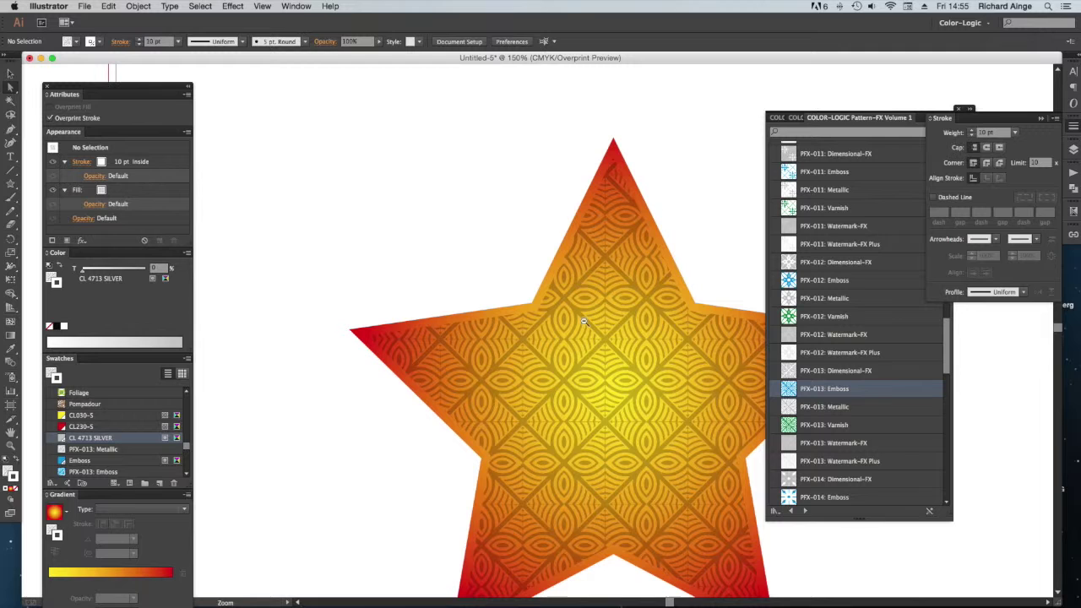
left_click(79, 460)
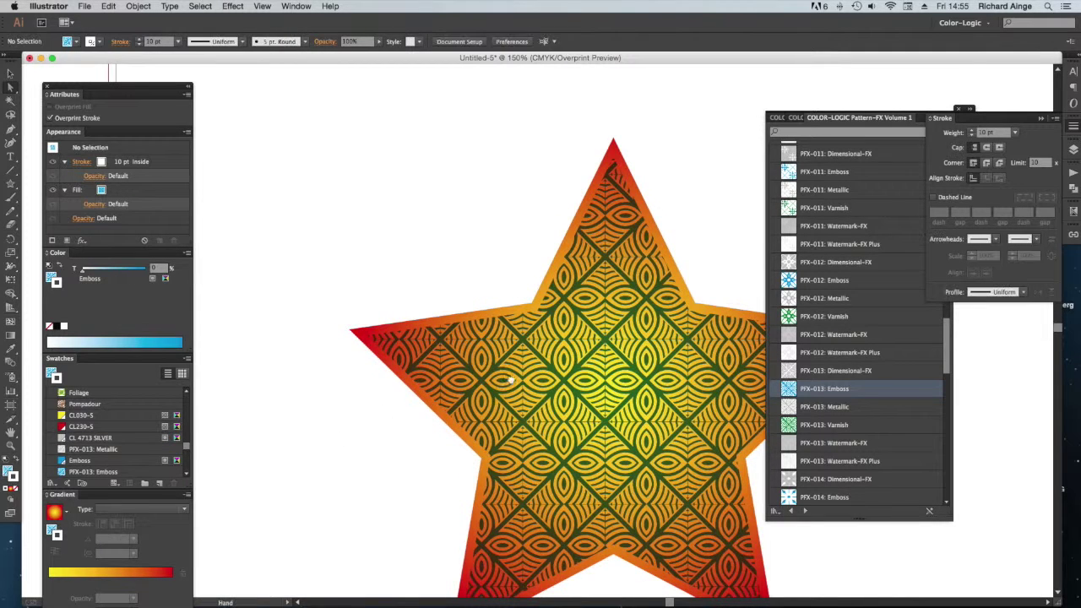
left_click(510, 380, "alt+super")
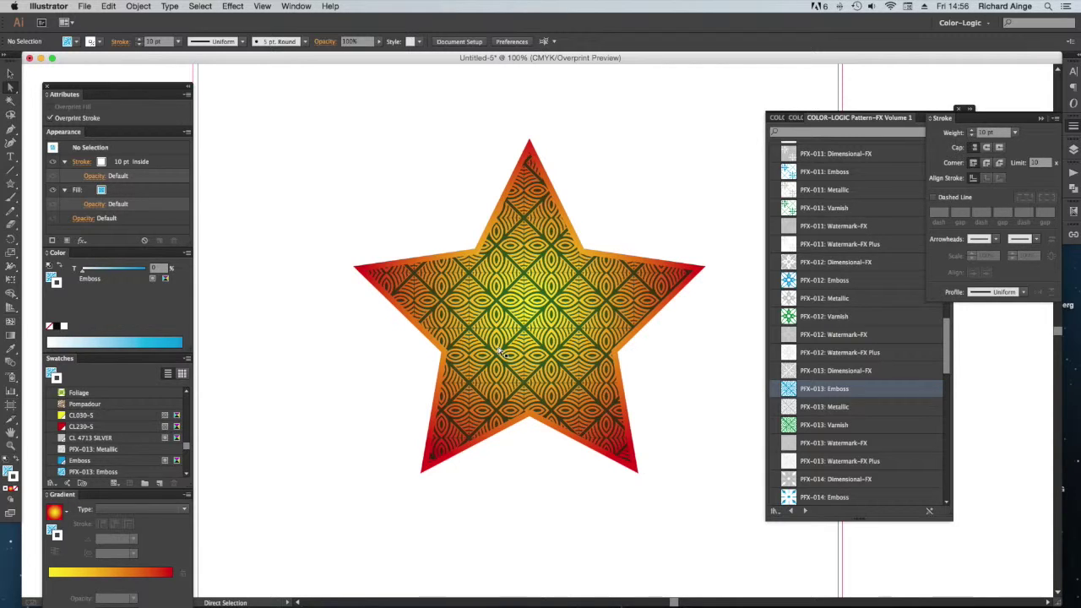
Rotate only the pattern fill of the emboss star by 45°, with Transform Objects off and Transform Patterns on, and inspect the result
left_click(523, 336)
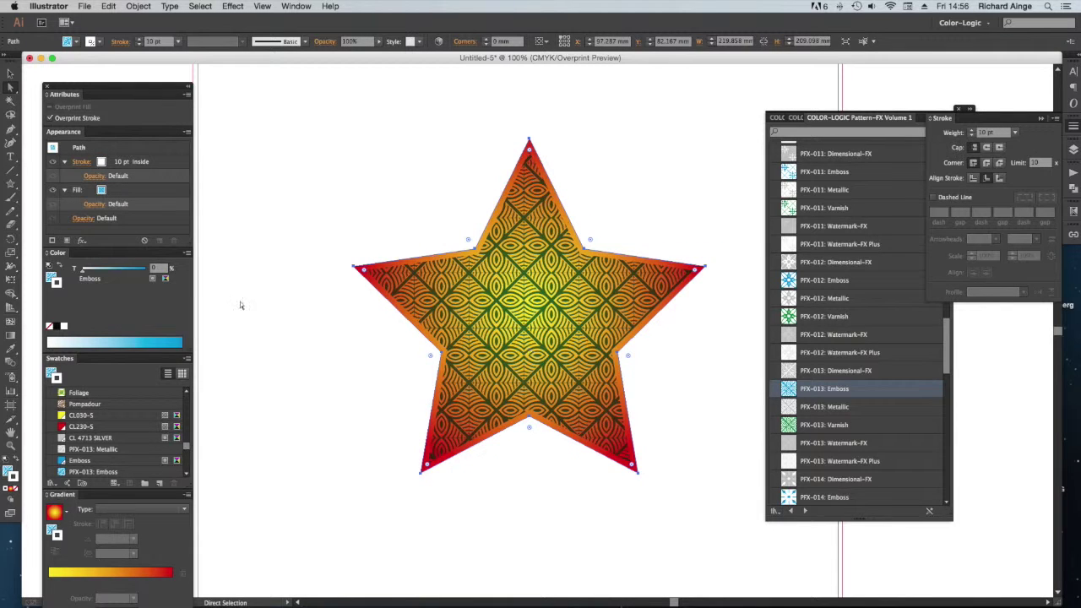
left_click(52, 272)
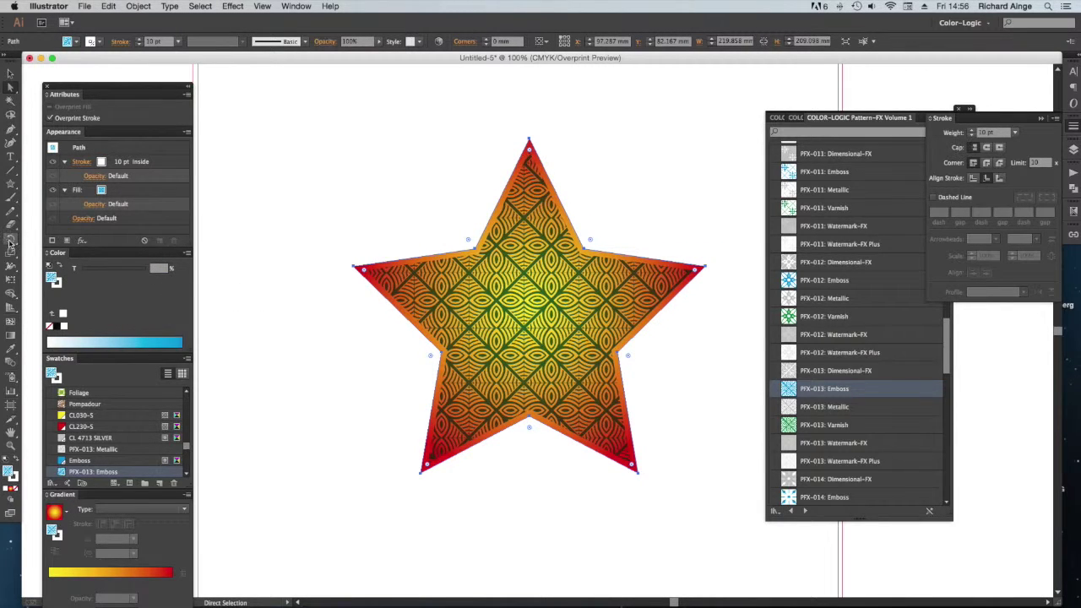
double_click(10, 243)
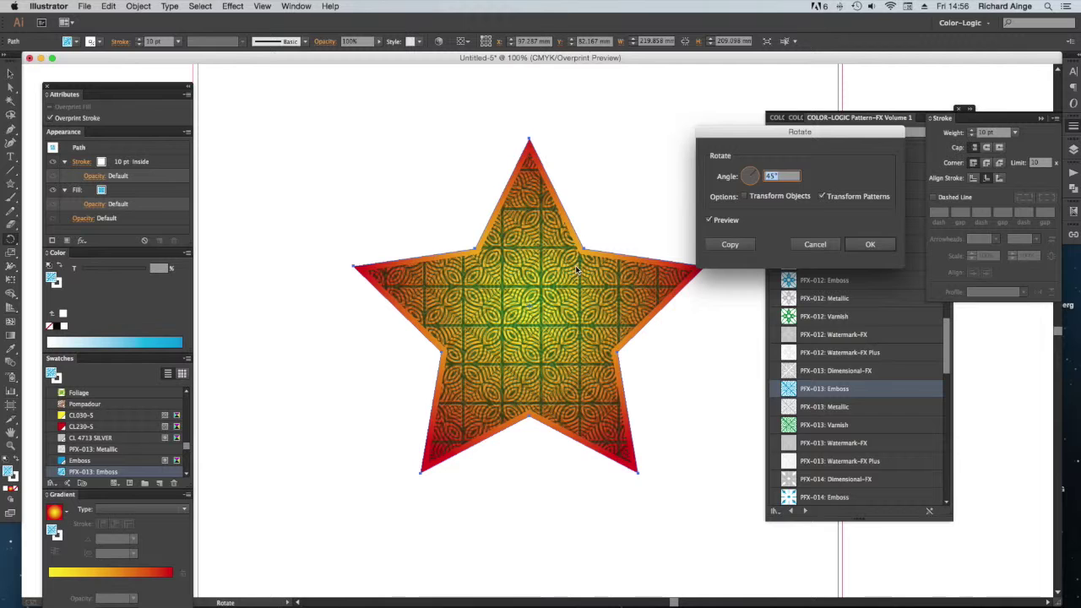
left_click(870, 245)
key("a")
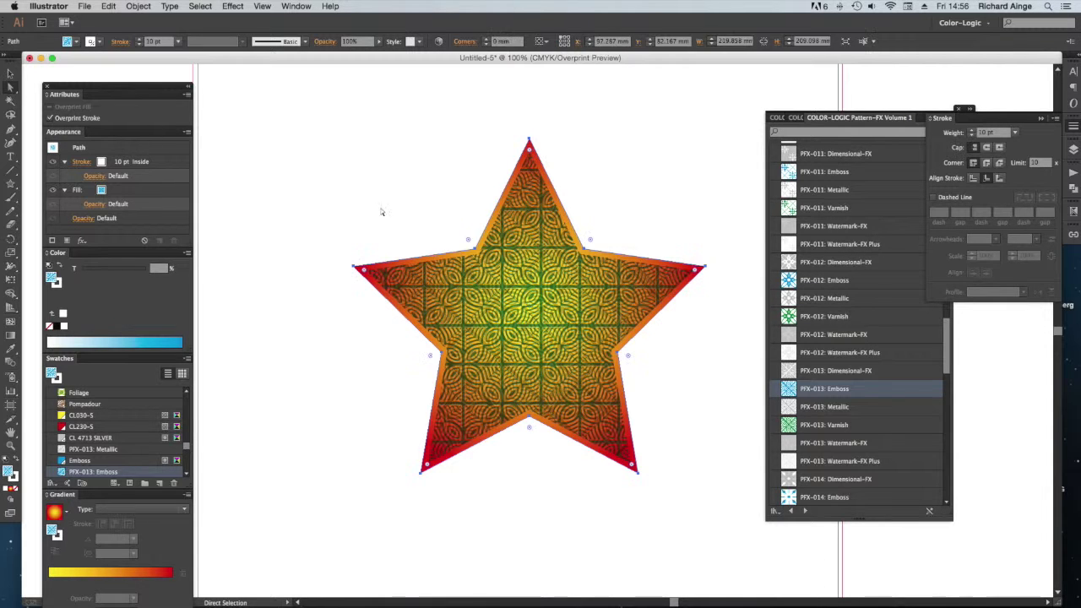
left_click(441, 204)
key("ctrl+space")
left_click_drag(377, 164, 615, 410)
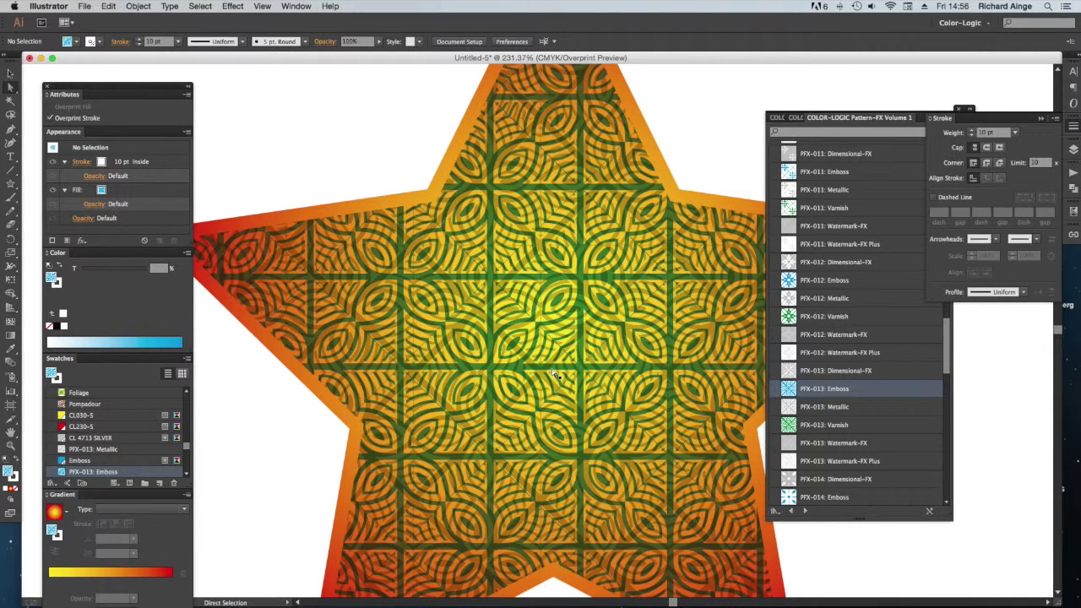
key("ctrl+0")
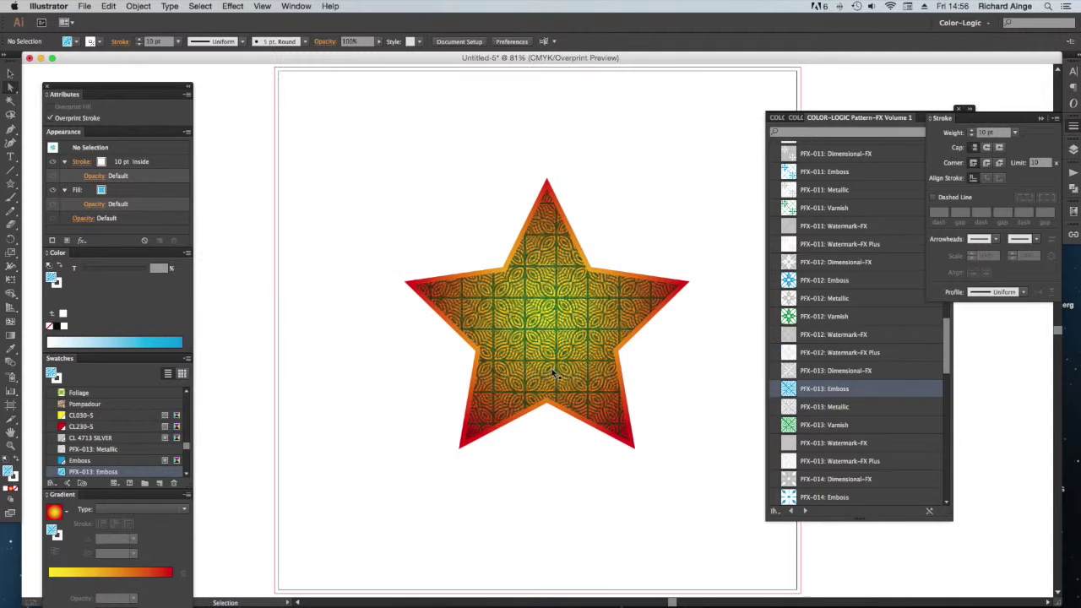